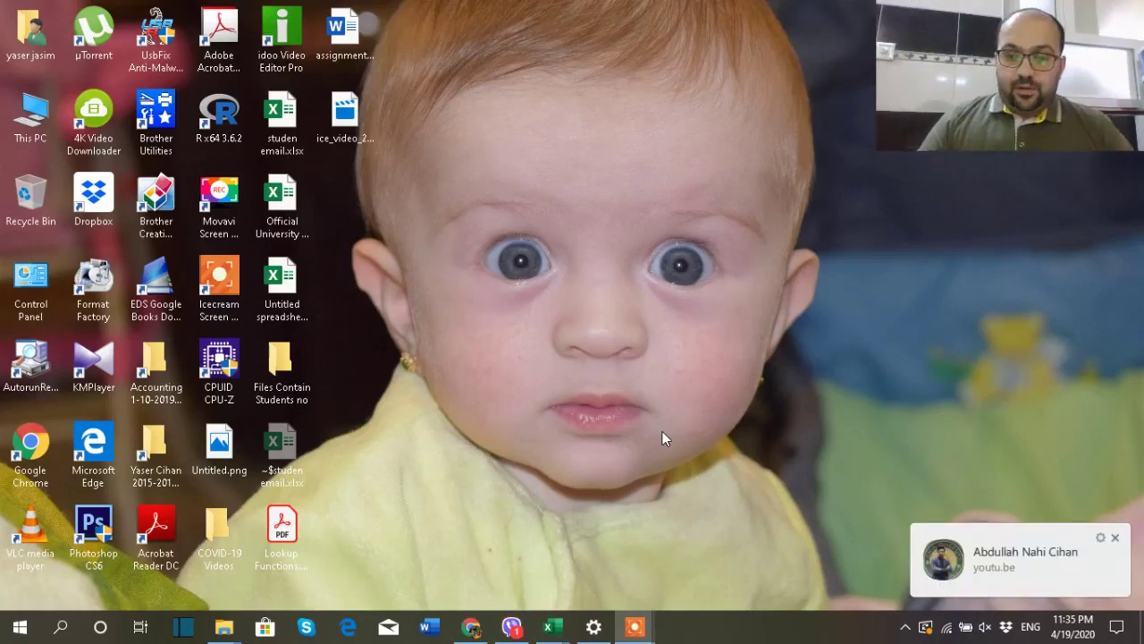
pyautogui.click(1114, 537)
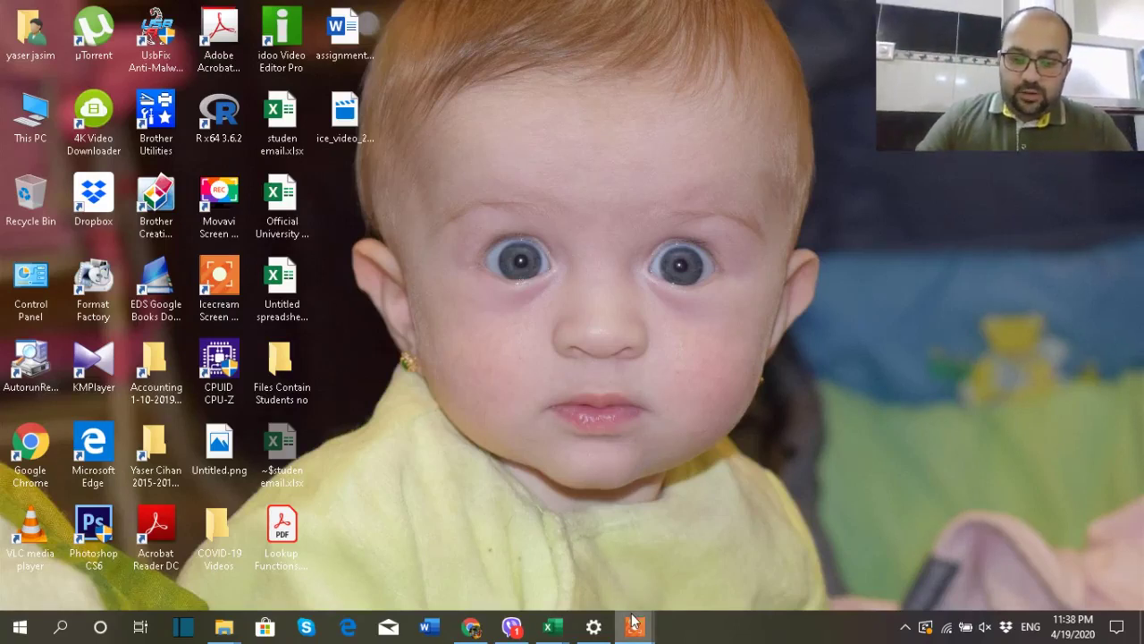
pyautogui.moveTo(564, 629)
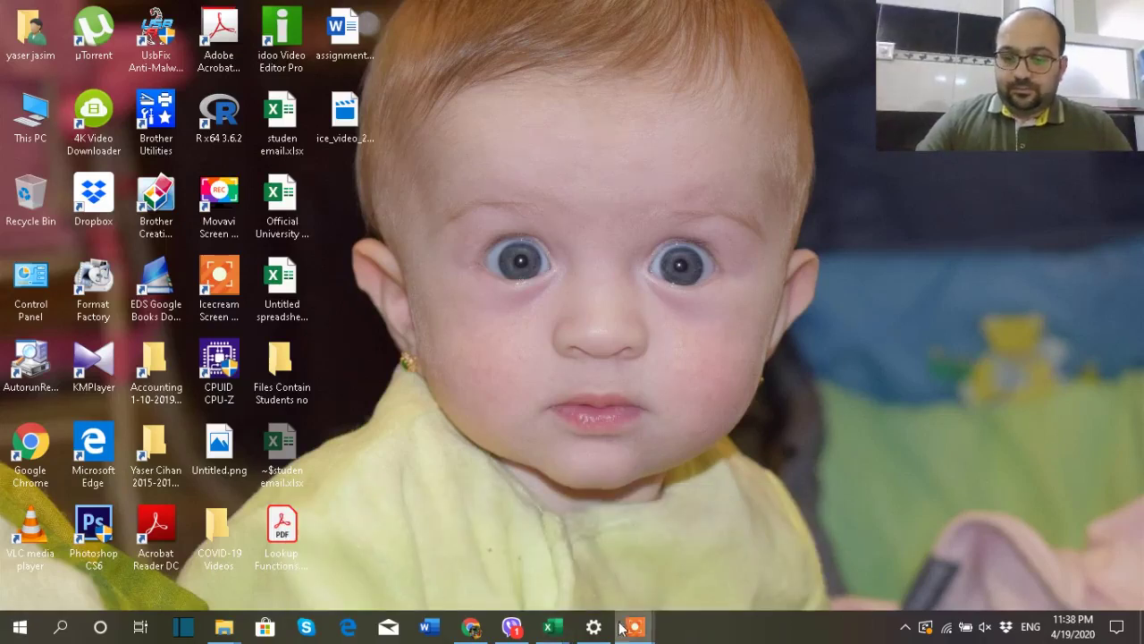
pyautogui.moveTo(634, 626)
pyautogui.click(695, 599)
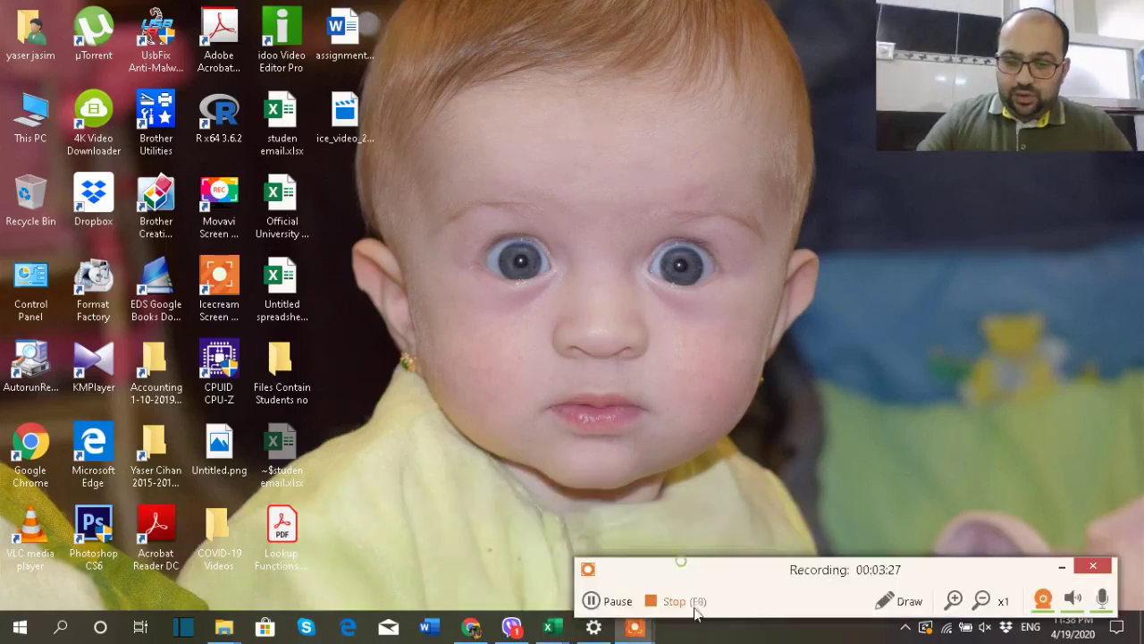
pyautogui.click(616, 602)
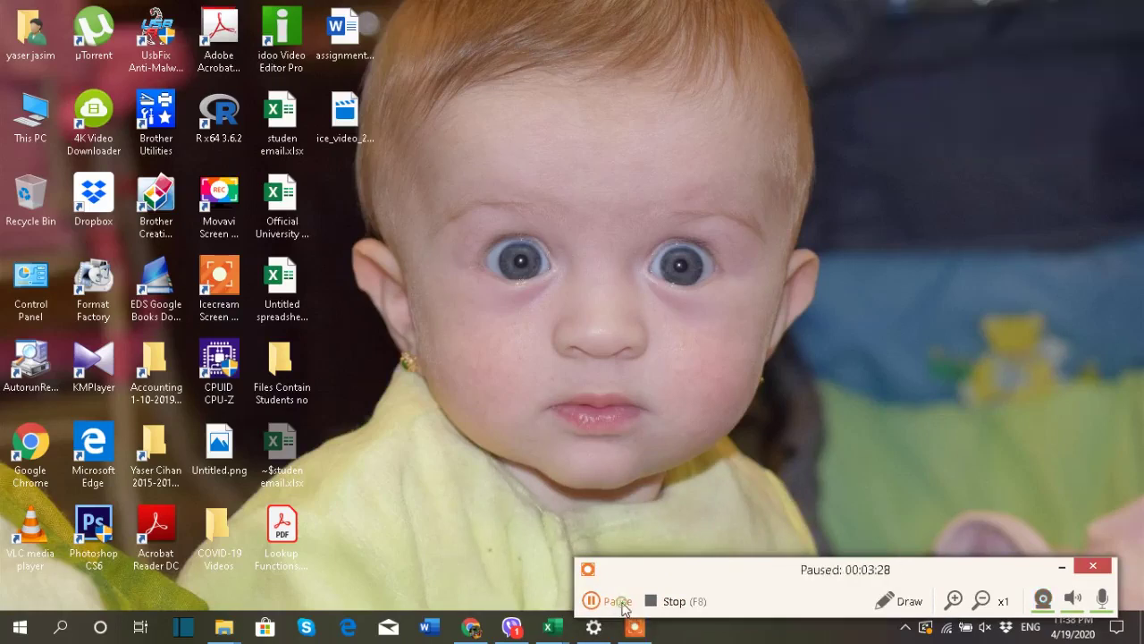
pyautogui.click(618, 601)
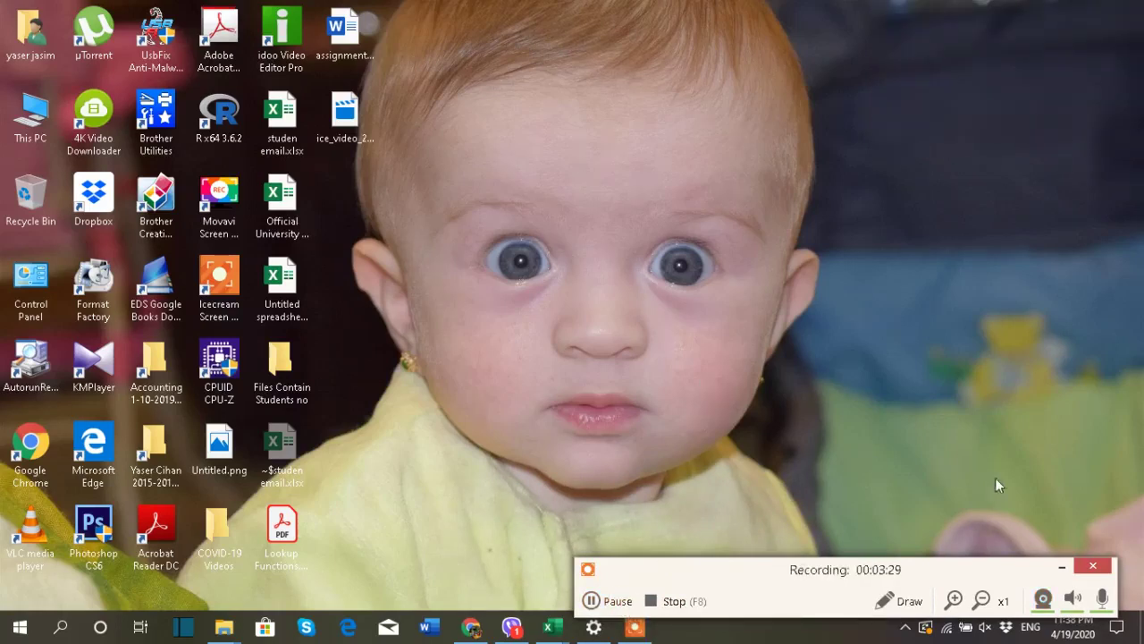
pyautogui.click(1061, 566)
pyautogui.moveTo(553, 627)
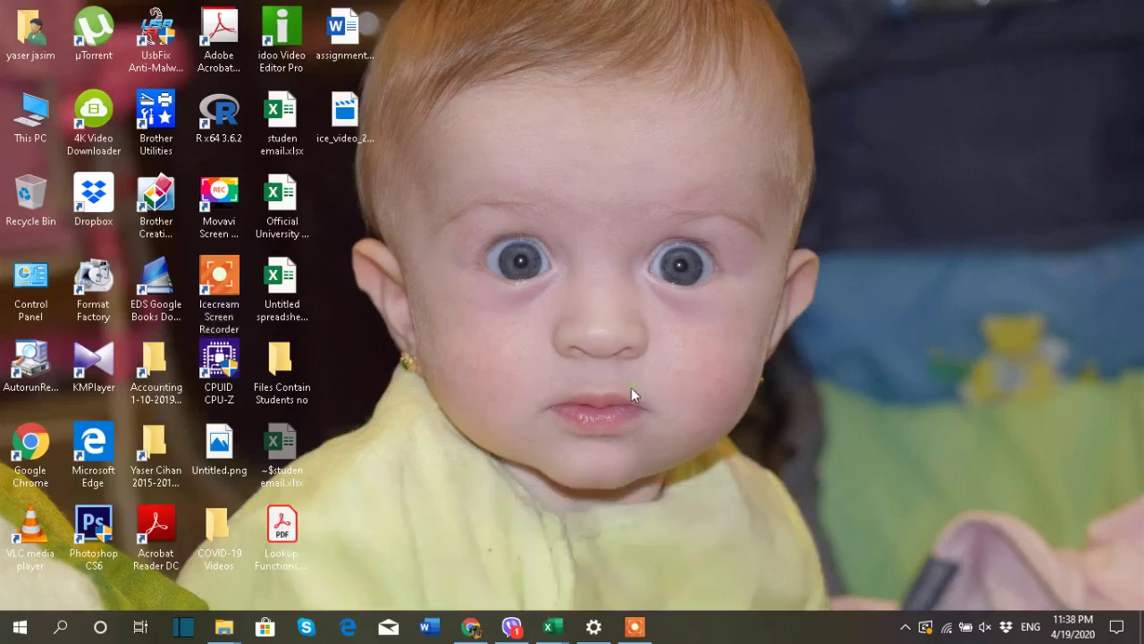
pyautogui.click(634, 626)
pyautogui.click(617, 600)
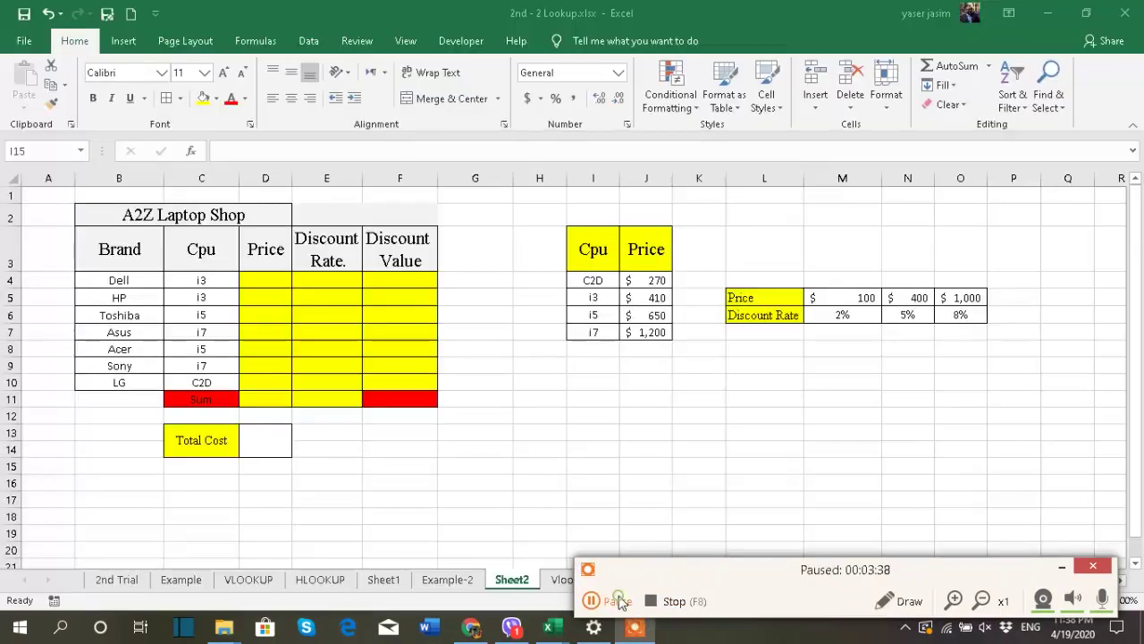
pyautogui.click(619, 601)
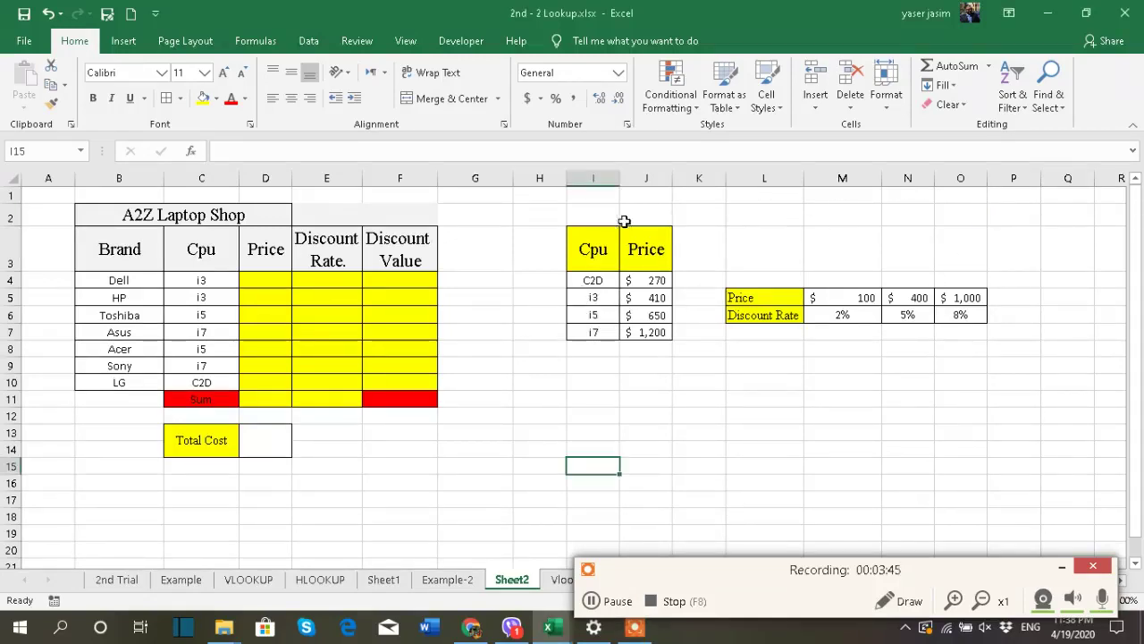
# Examine the CPU price and discount rate lookup tables, the A2Z Laptop Shop table, and its brands from Dell to LG.
pyautogui.moveTo(547, 208)
pyautogui.mouseDown()
pyautogui.moveTo(885, 384)
pyautogui.moveTo(1021, 400)
pyautogui.mouseUp()
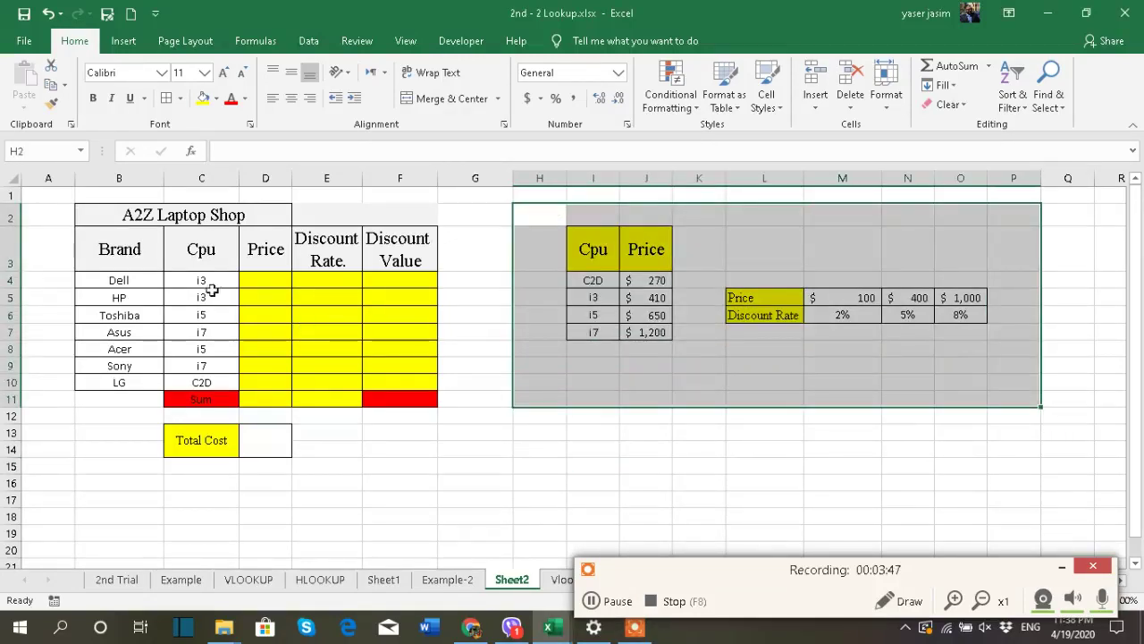
pyautogui.moveTo(47, 195)
pyautogui.mouseDown()
pyautogui.moveTo(116, 332)
pyautogui.moveTo(412, 416)
pyautogui.moveTo(477, 402)
pyautogui.mouseUp()
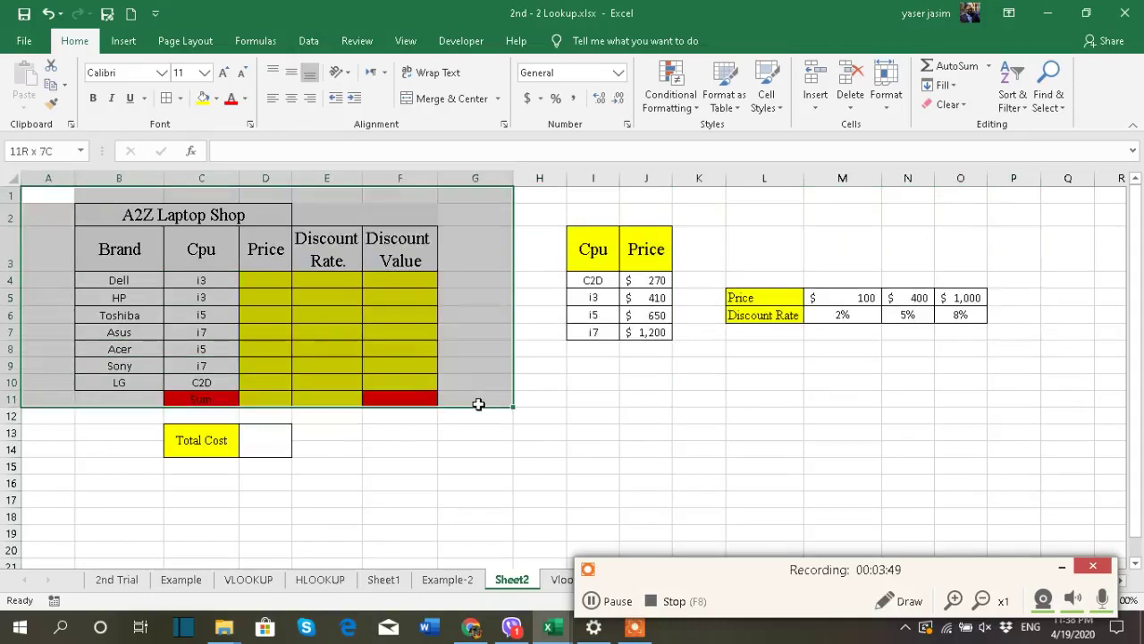
pyautogui.click(458, 472)
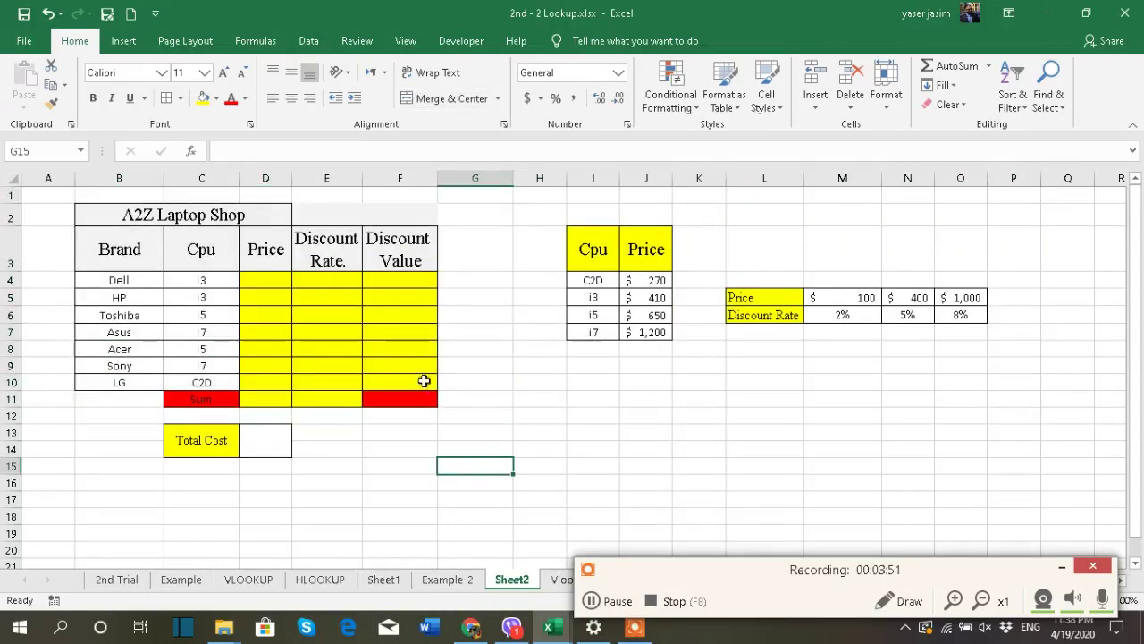
pyautogui.click(1061, 567)
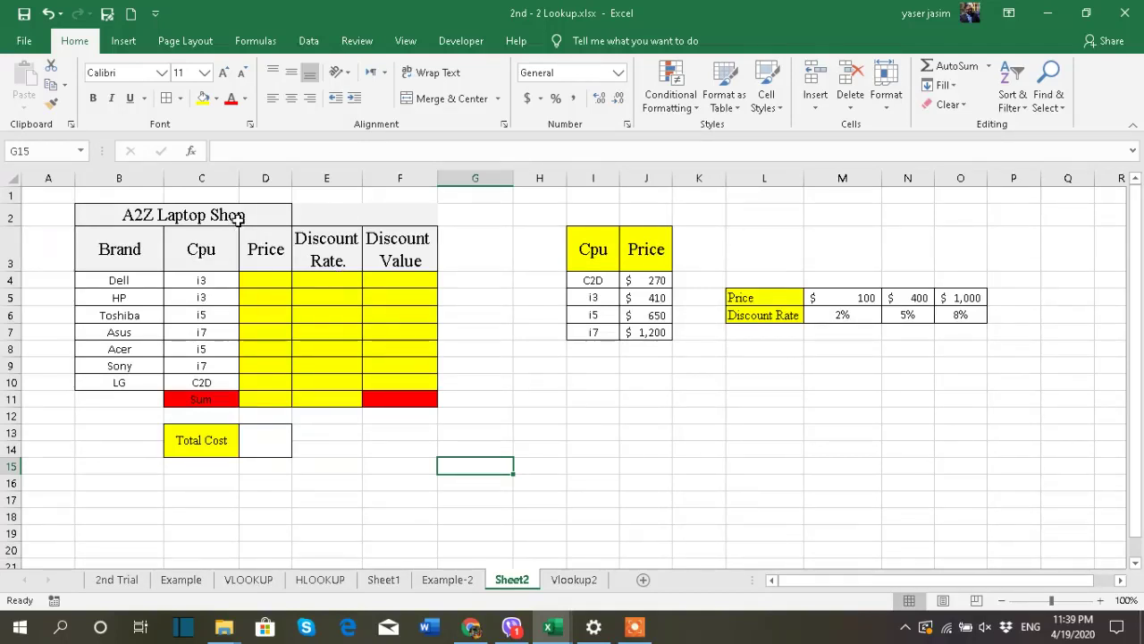
pyautogui.click(142, 280)
pyautogui.click(136, 297)
pyautogui.click(133, 314)
pyautogui.click(132, 332)
pyautogui.click(134, 348)
pyautogui.click(139, 366)
pyautogui.click(147, 383)
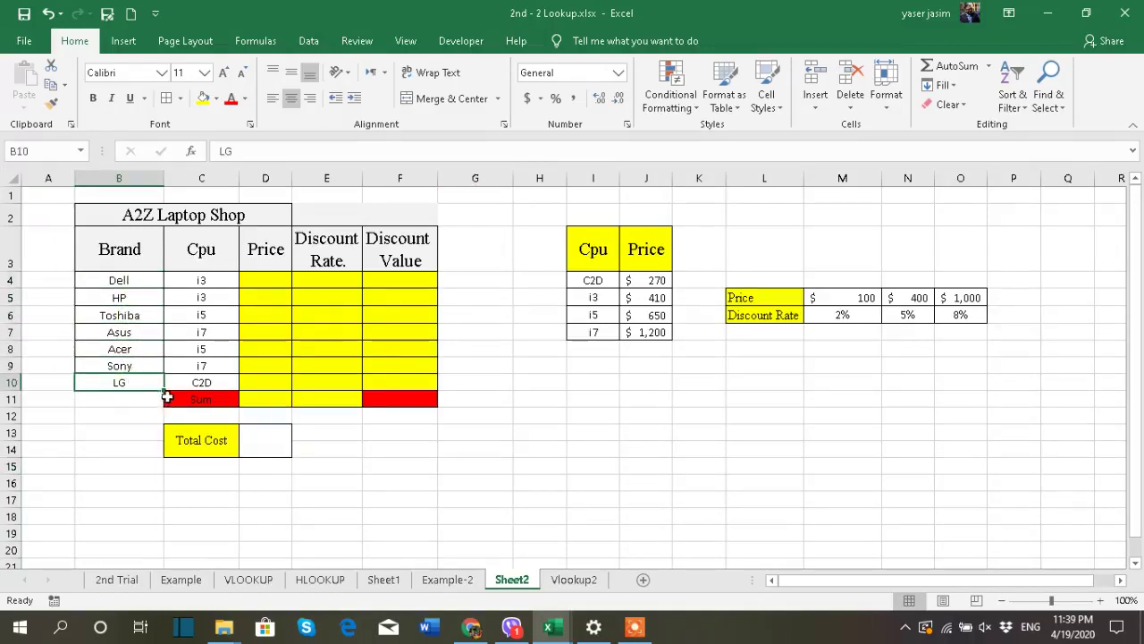
pyautogui.click(220, 282)
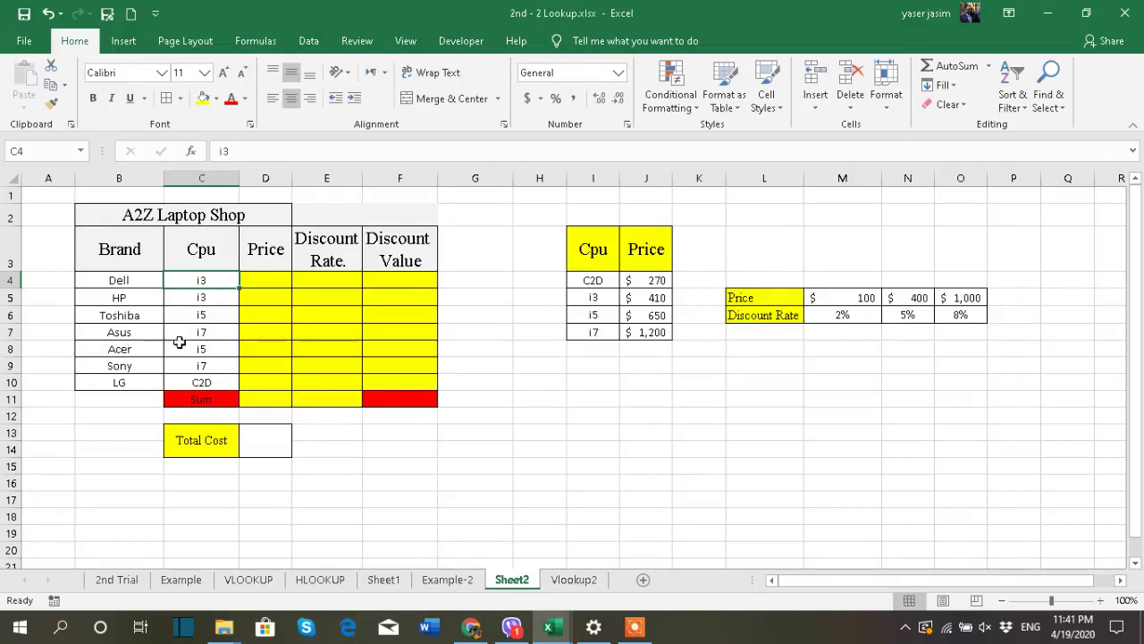
# Examine the empty Price, Discount Rate and Discount Value columns and the Sum cell under Price.
pyautogui.click(265, 285)
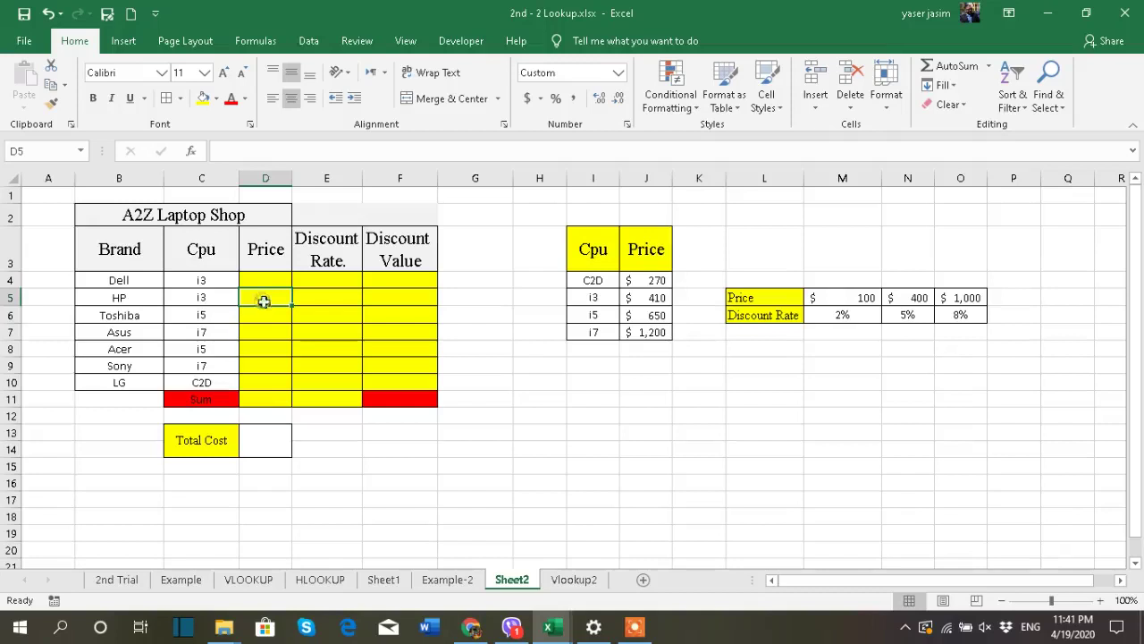
pyautogui.click(326, 278)
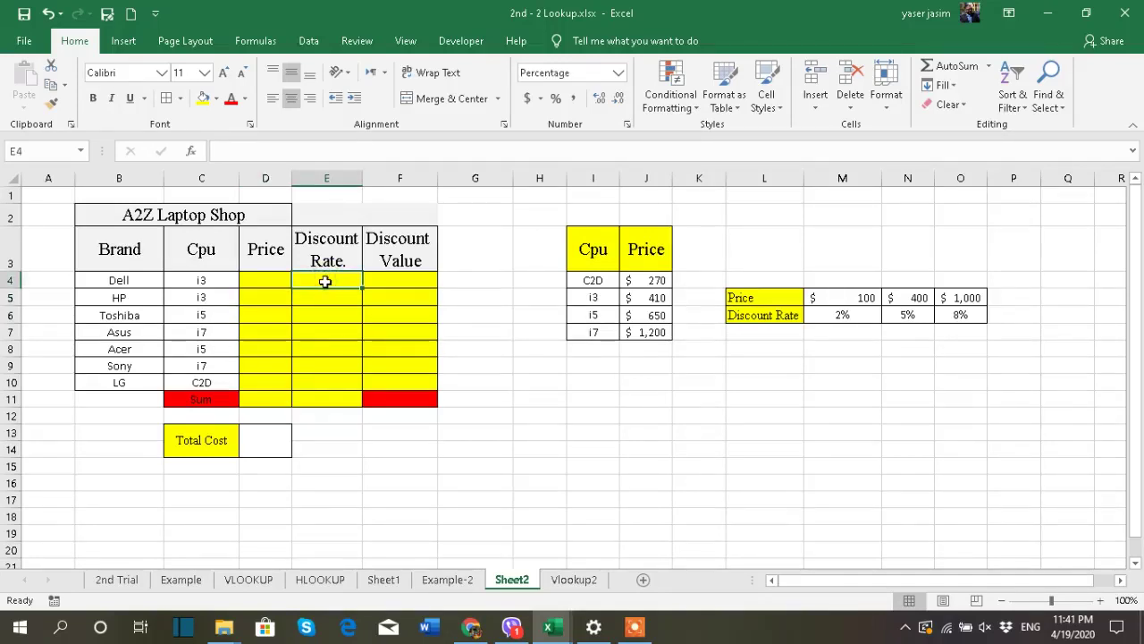
pyautogui.click(393, 282)
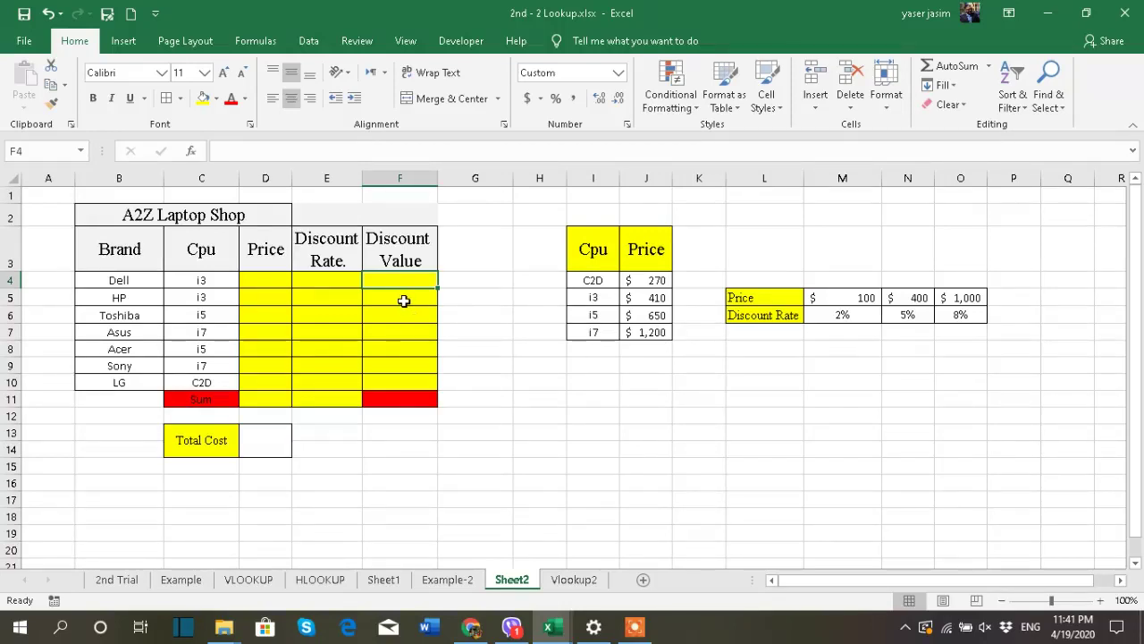
pyautogui.click(277, 282)
pyautogui.click(313, 283)
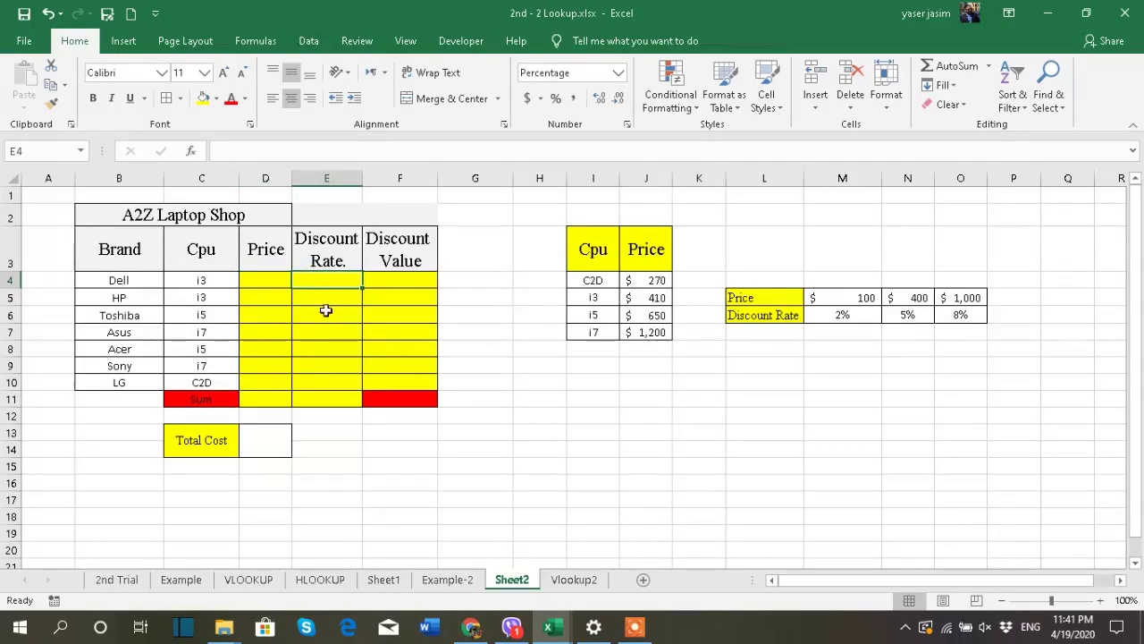
pyautogui.moveTo(264, 283); pyautogui.dragTo(268, 318)
pyautogui.moveTo(271, 373); pyautogui.dragTo(272, 382)
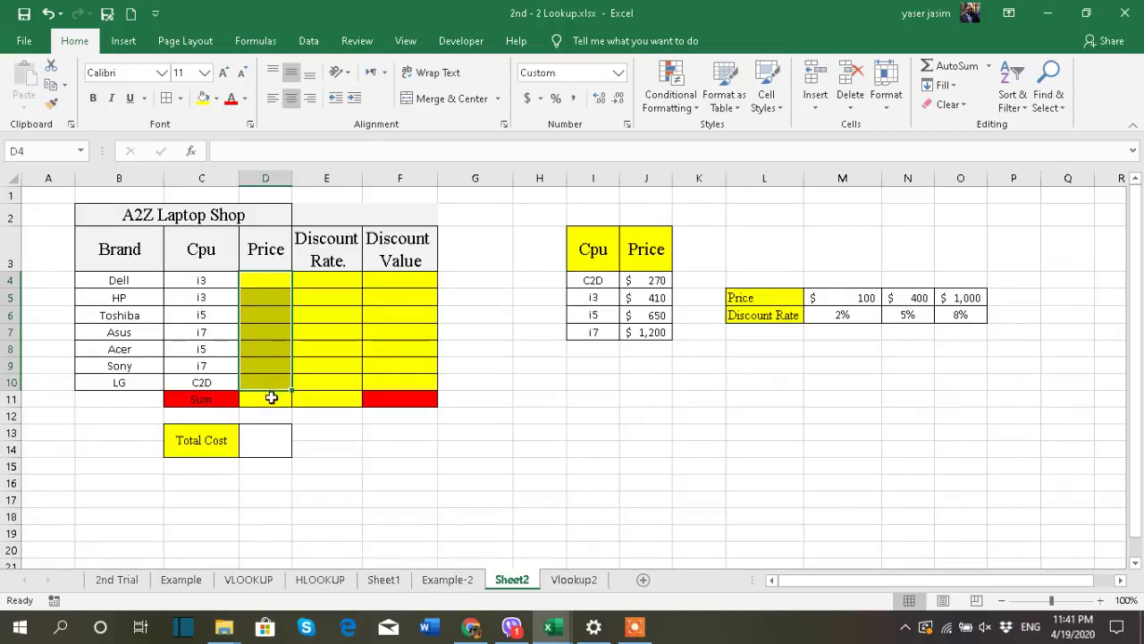
pyautogui.click(273, 398)
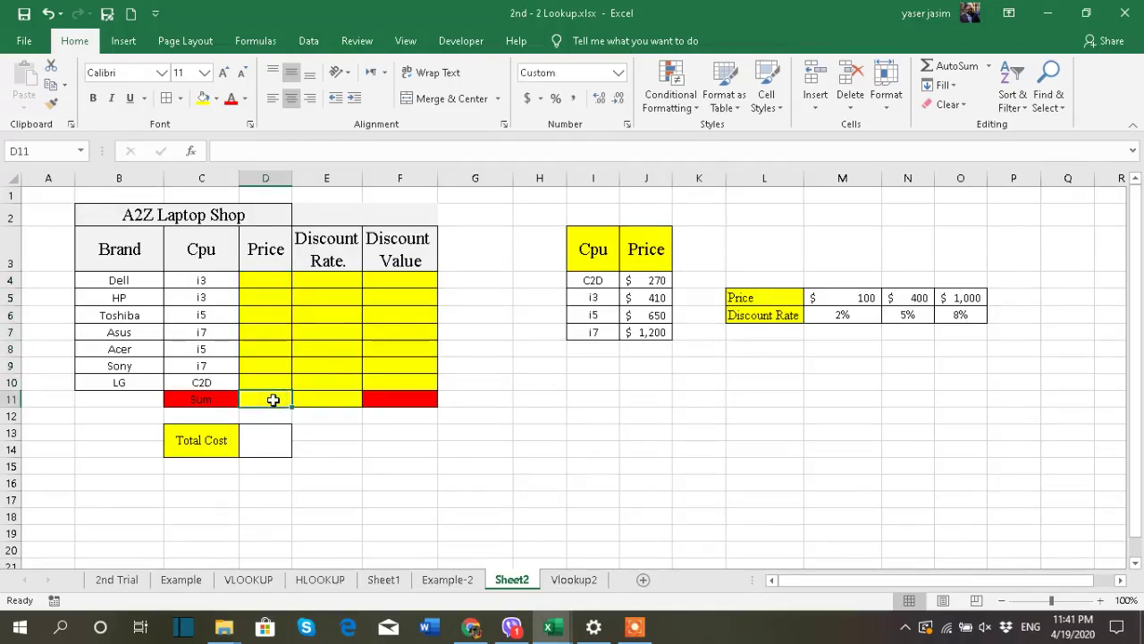
# Clear the formatting of cell E11, where the Sum row meets the Discount Rate column.
pyautogui.click(338, 398)
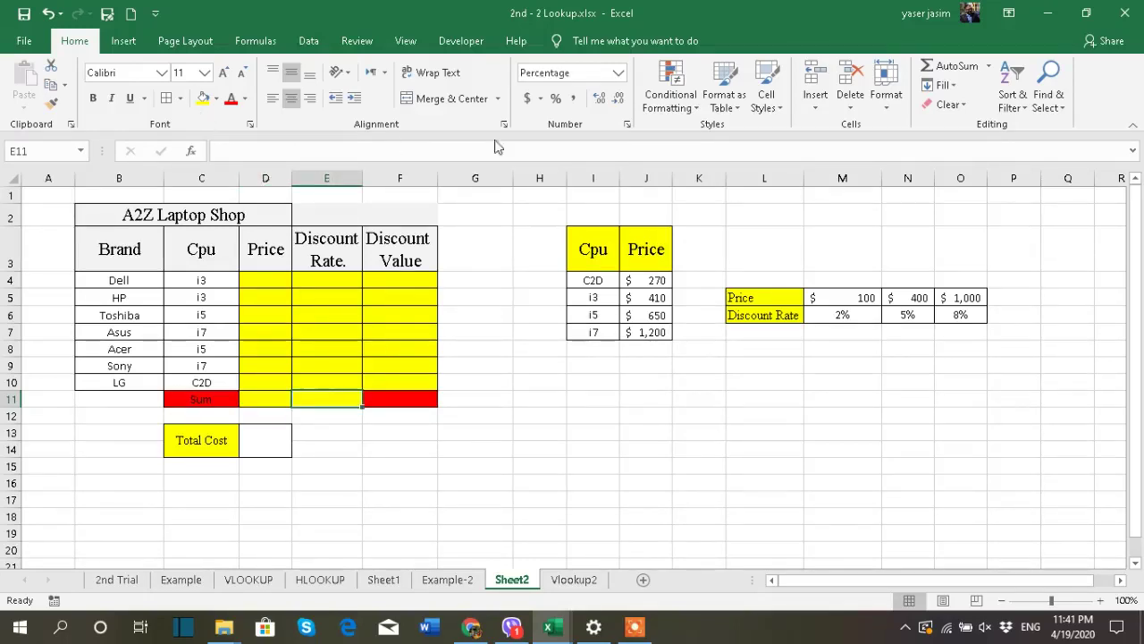
pyautogui.click(945, 105)
pyautogui.click(975, 147)
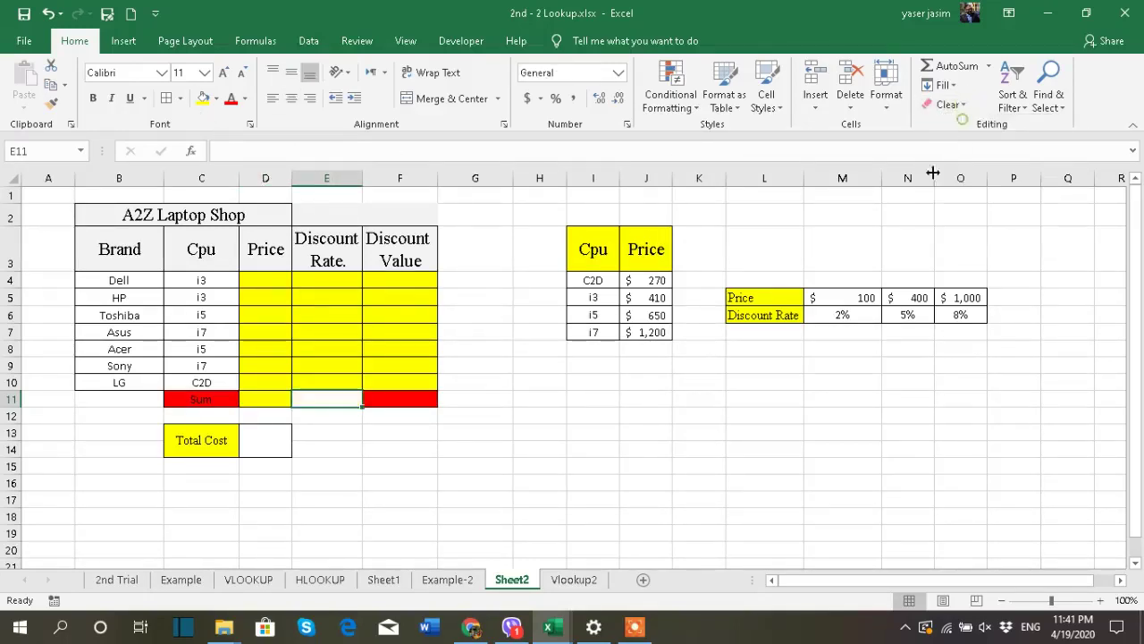
pyautogui.moveTo(623, 412); pyautogui.dragTo(607, 413)
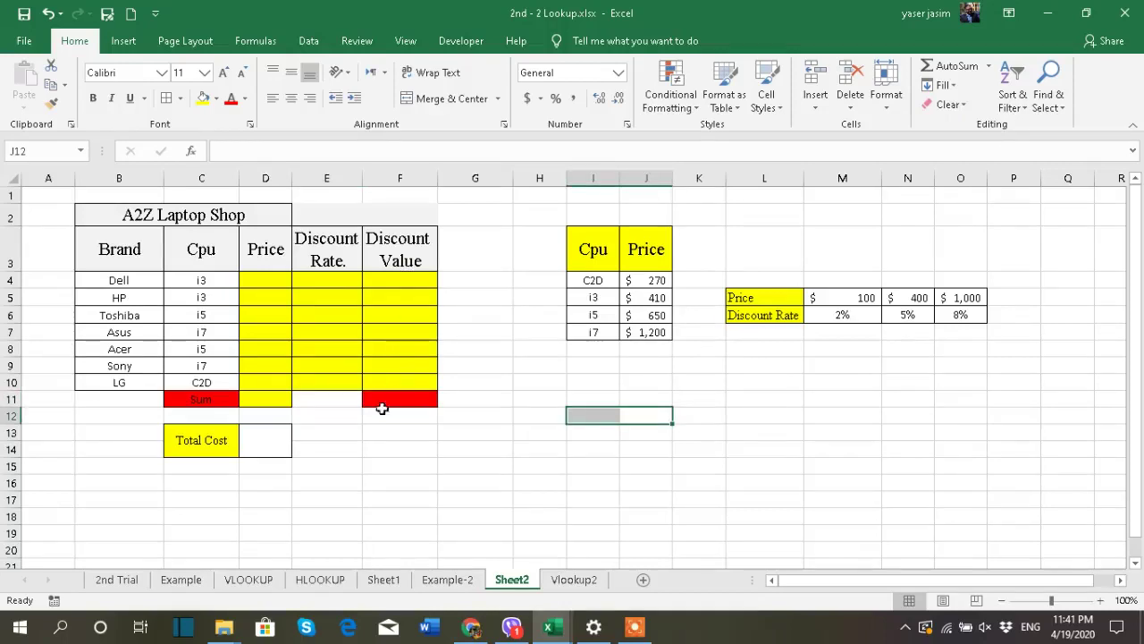
pyautogui.click(229, 447)
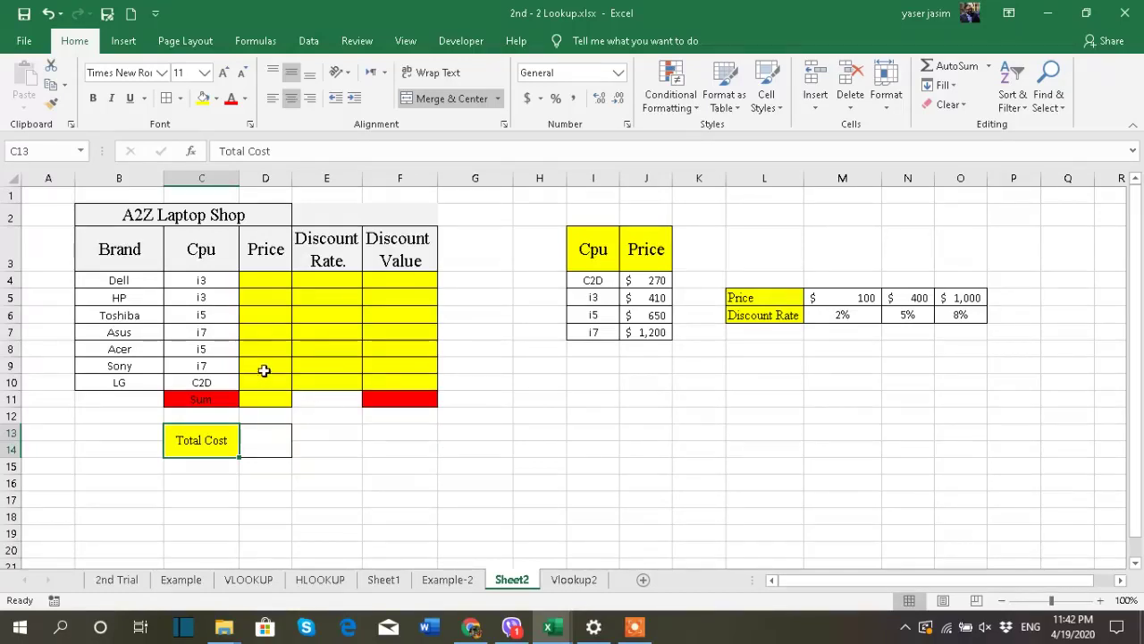
pyautogui.click(263, 277)
pyautogui.click(279, 302)
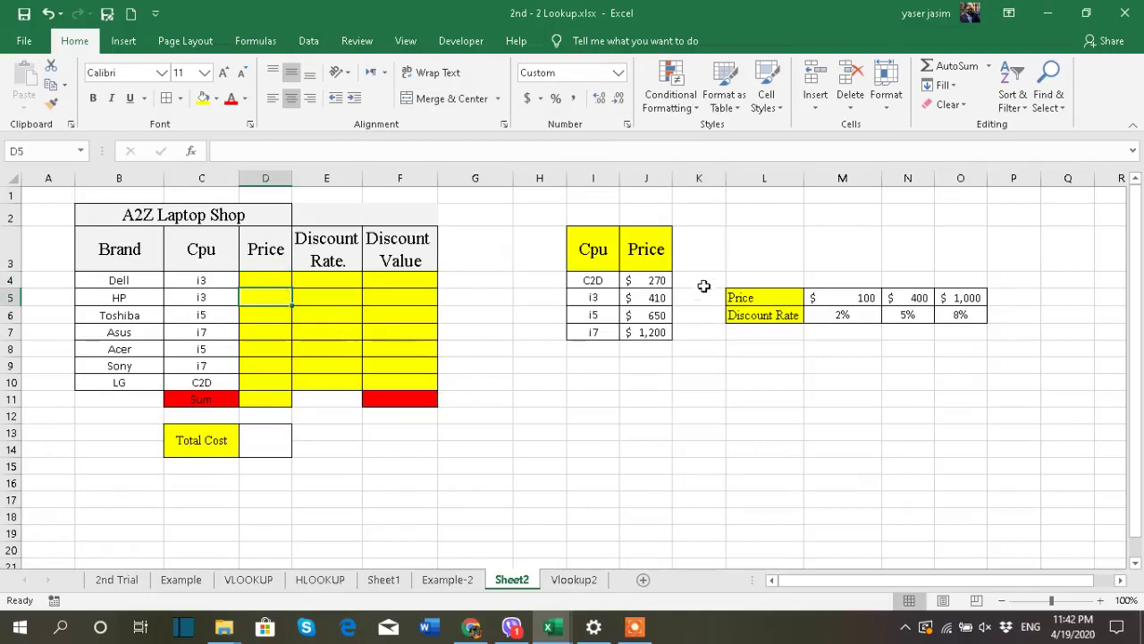
pyautogui.moveTo(1005, 219); pyautogui.dragTo(564, 391)
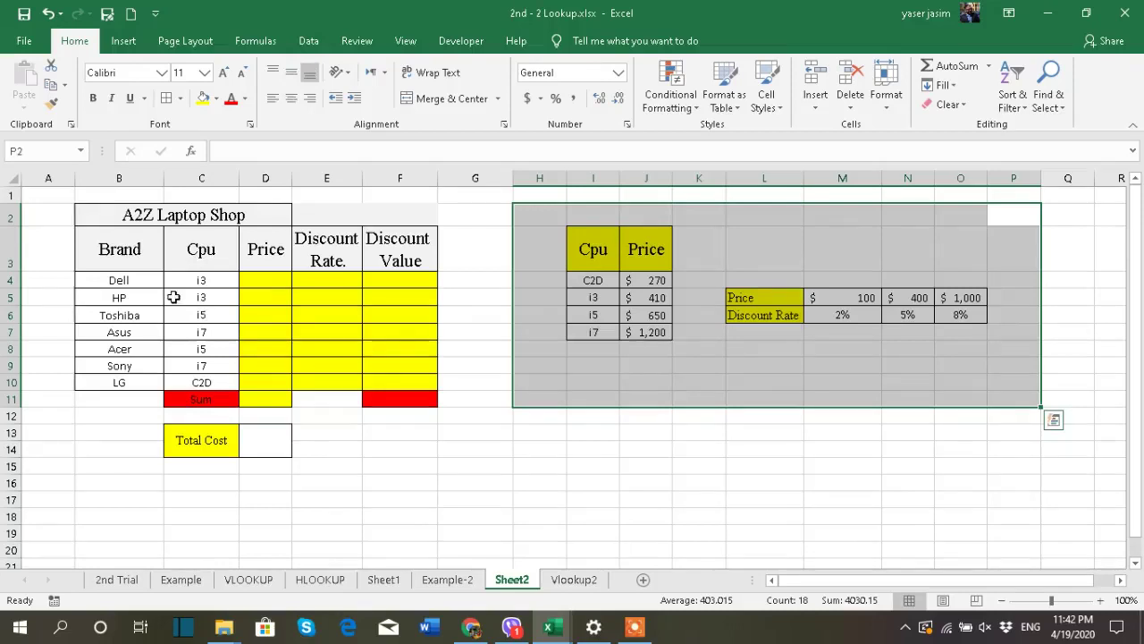
# Number the laptop rows 1 to 7 in cells A4:A10, beside the brand names.
pyautogui.click(57, 281)
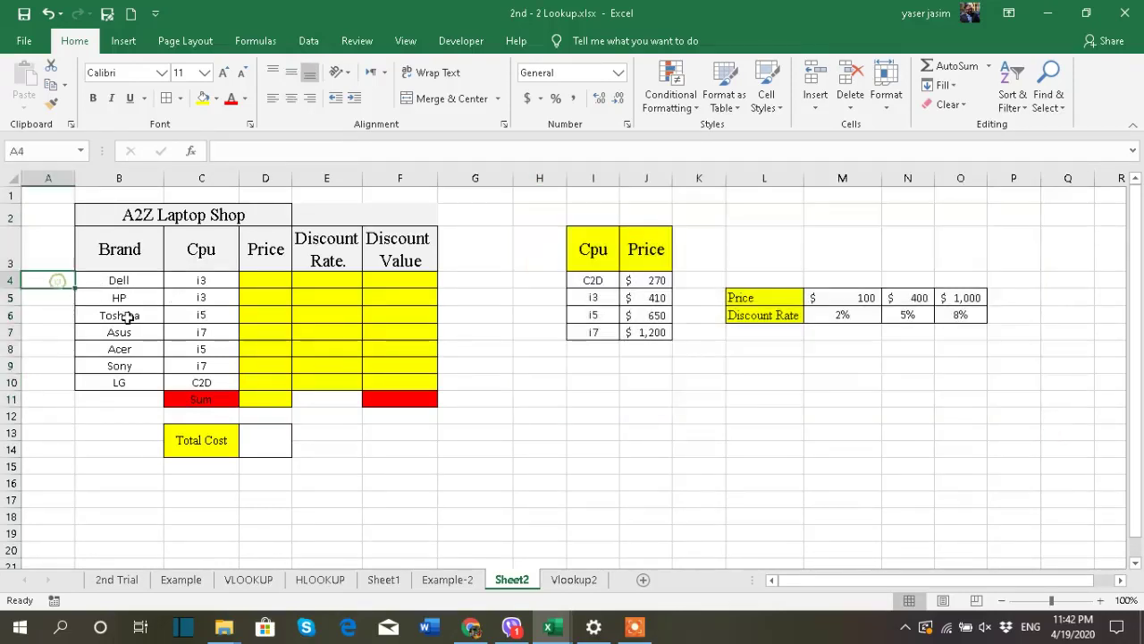
pyautogui.write('1')
pyautogui.press('Return')
pyautogui.write('2')
pyautogui.moveTo(61, 283); pyautogui.dragTo(79, 390)
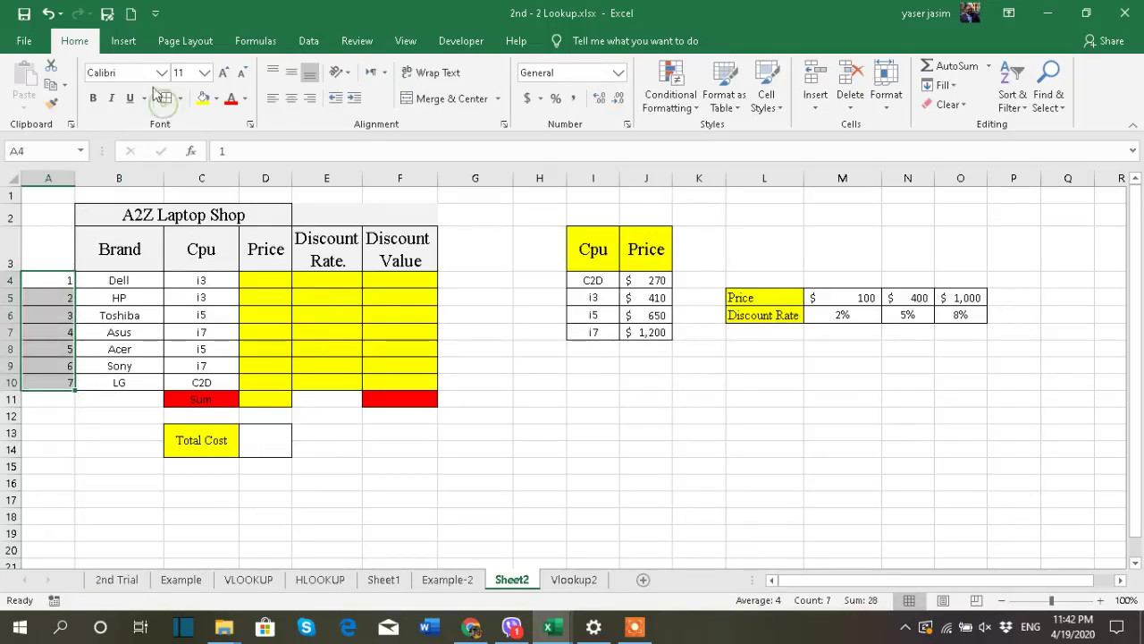
# Make the row numbers in A4:A10 bold, centre them horizontally and vertically, and narrow column A to just fit them.
pyautogui.click(93, 99)
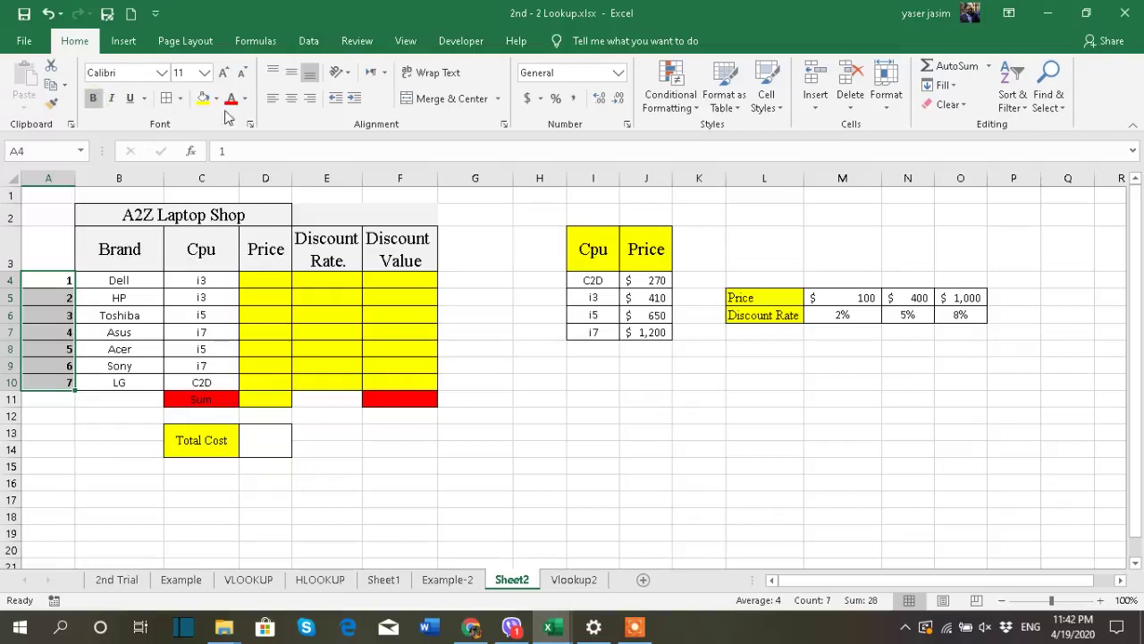
pyautogui.click(291, 98)
pyautogui.click(292, 71)
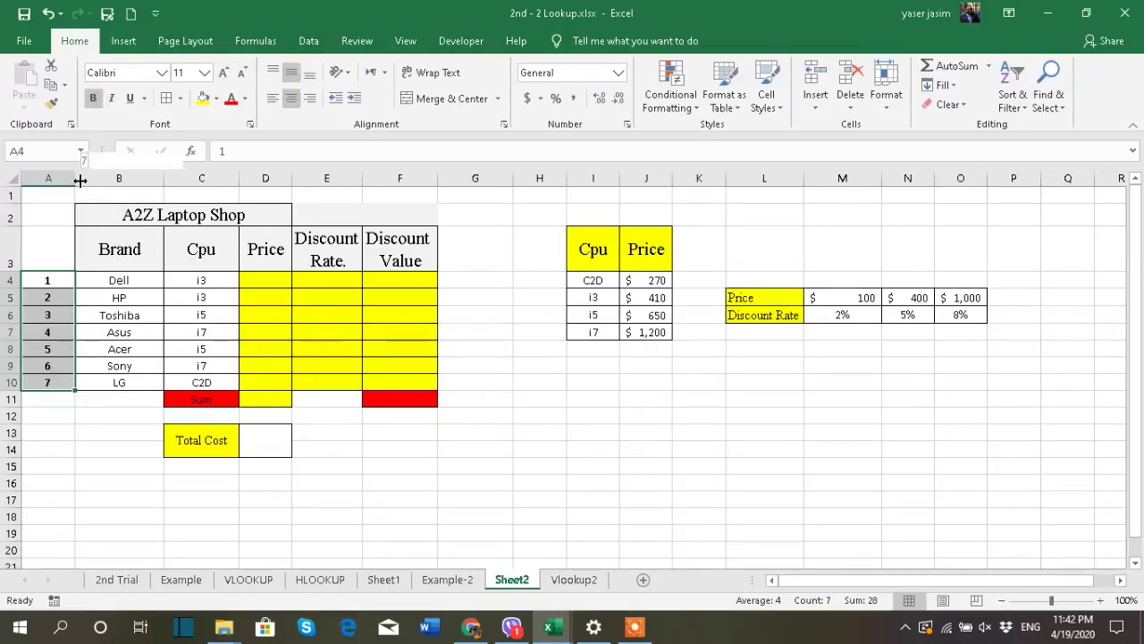
pyautogui.moveTo(79, 179); pyautogui.dragTo(36, 178)
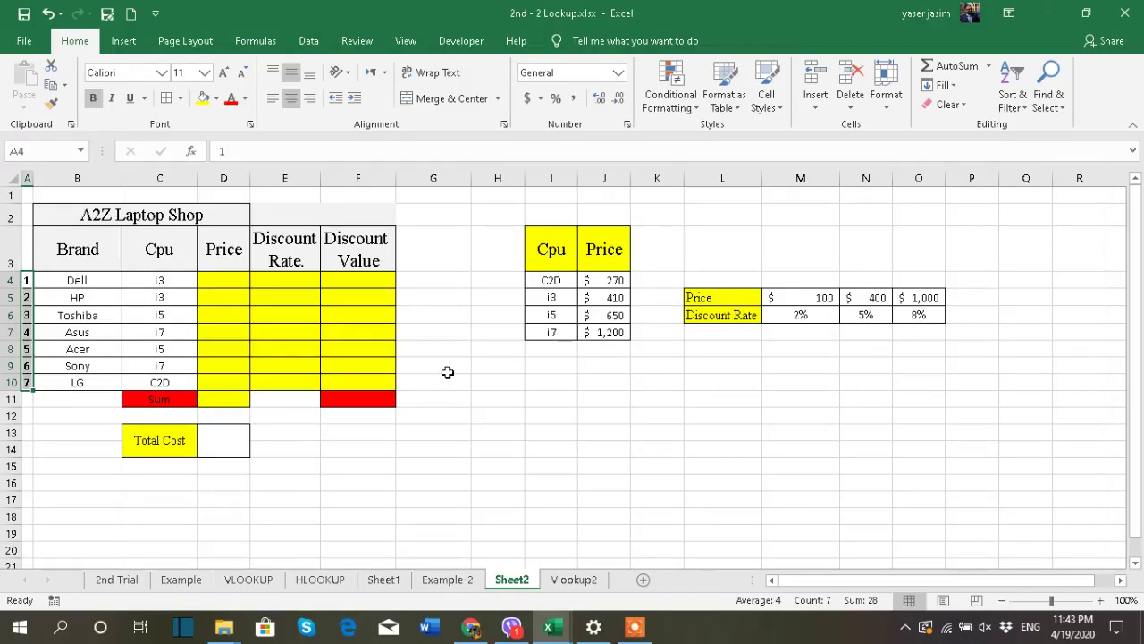
pyautogui.click(220, 281)
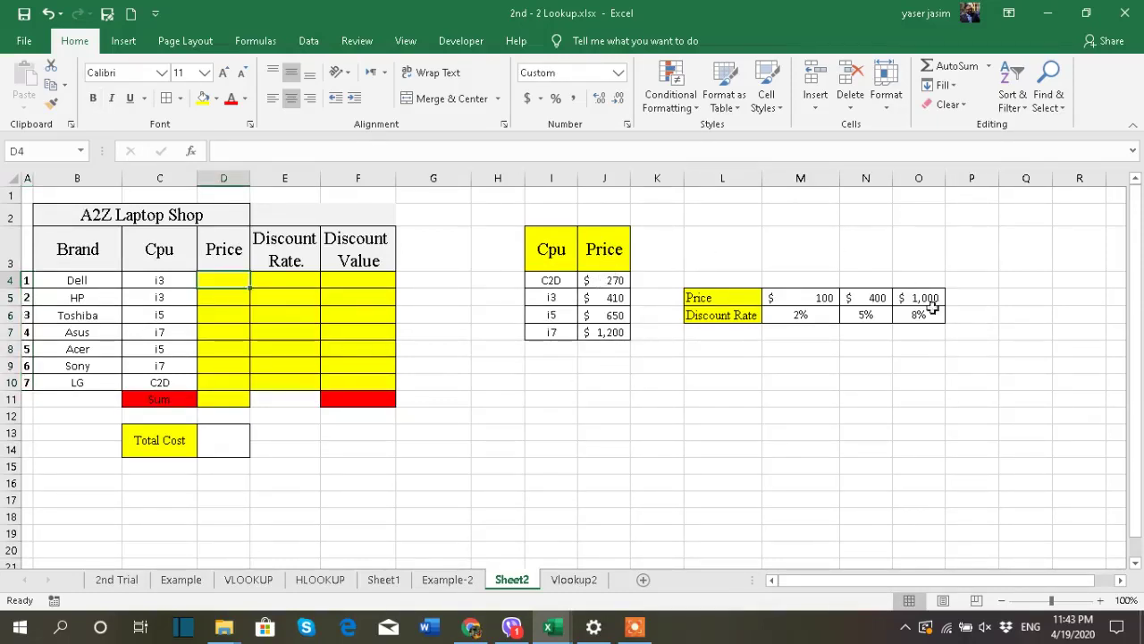
pyautogui.moveTo(659, 195); pyautogui.dragTo(992, 451)
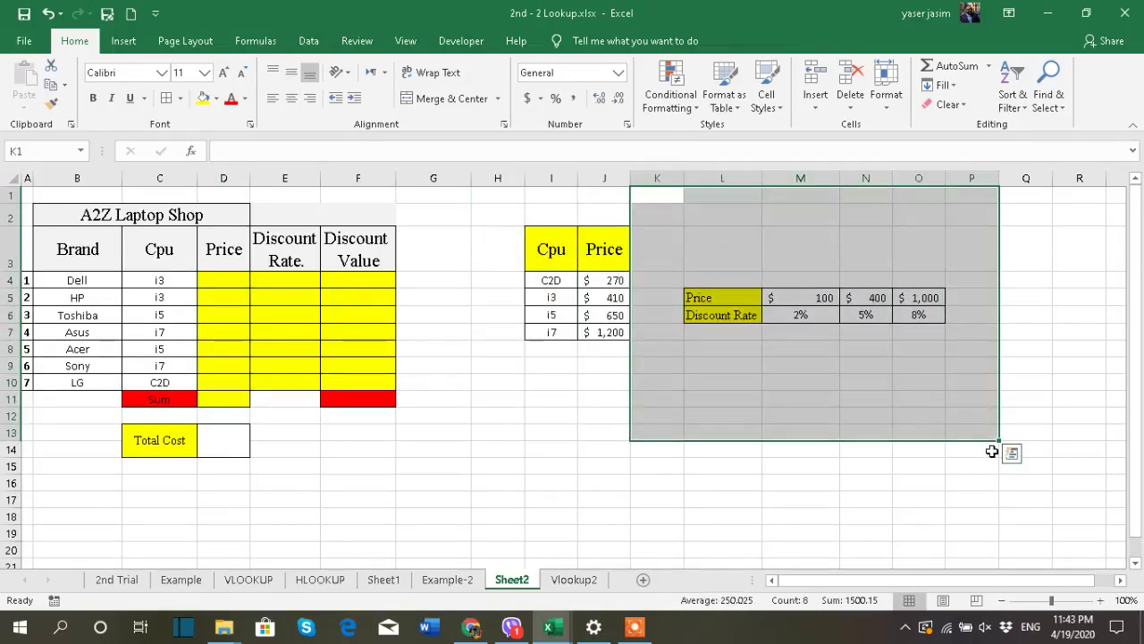
pyautogui.click(611, 250)
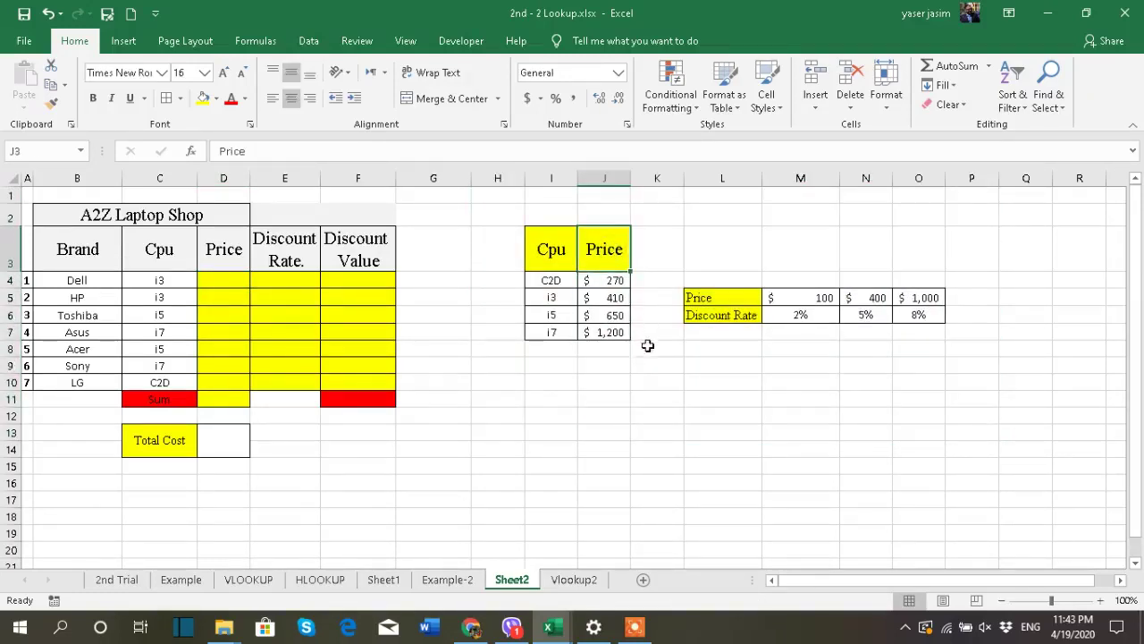
pyautogui.click(230, 283)
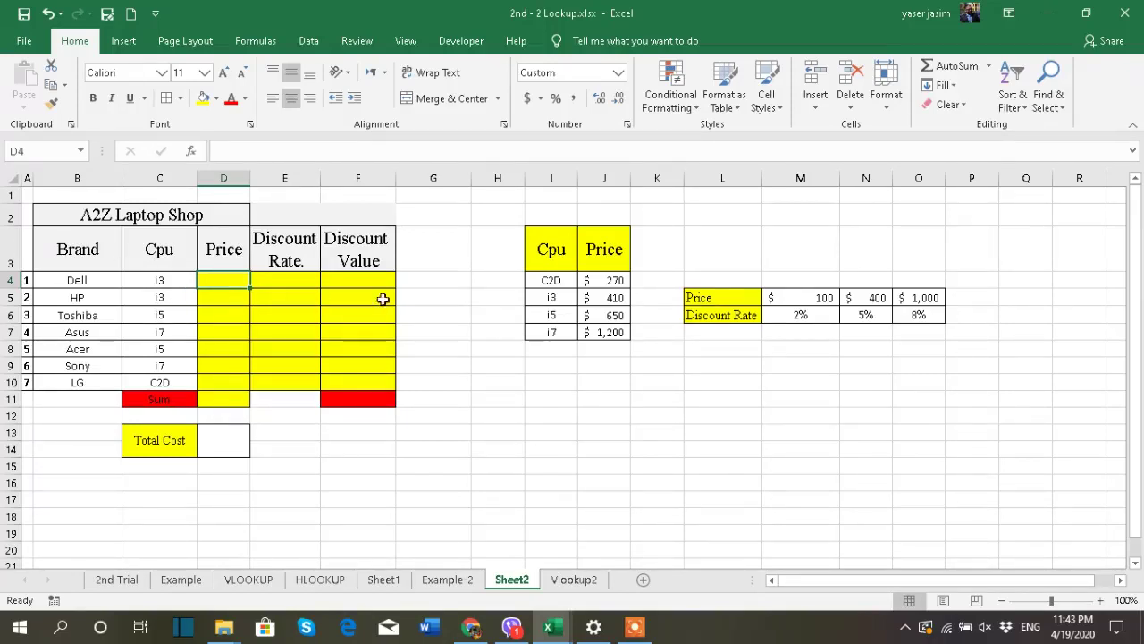
# Match the empty Price and Discount Rate columns to the Cpu price table and the price-based discount rate table.
pyautogui.click(595, 261)
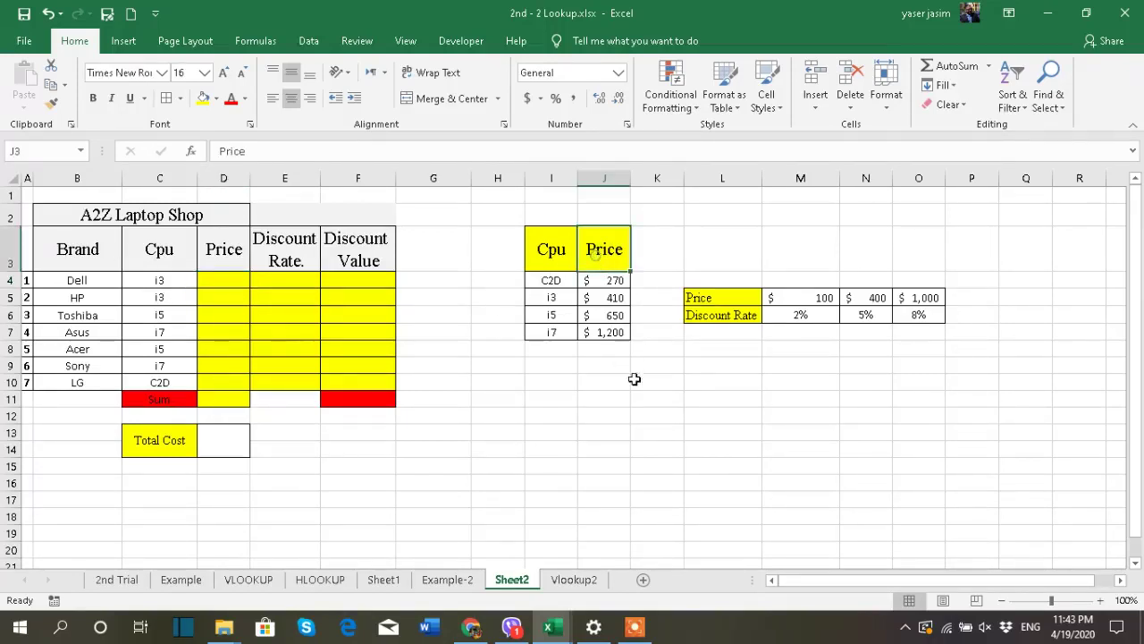
pyautogui.click(738, 313)
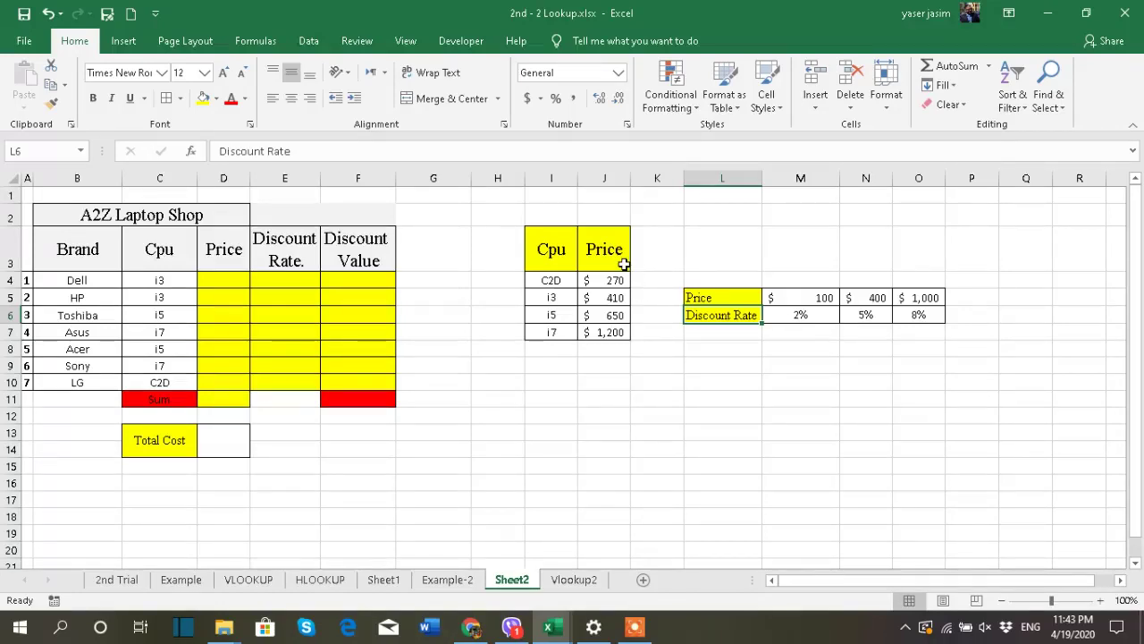
pyautogui.click(595, 245)
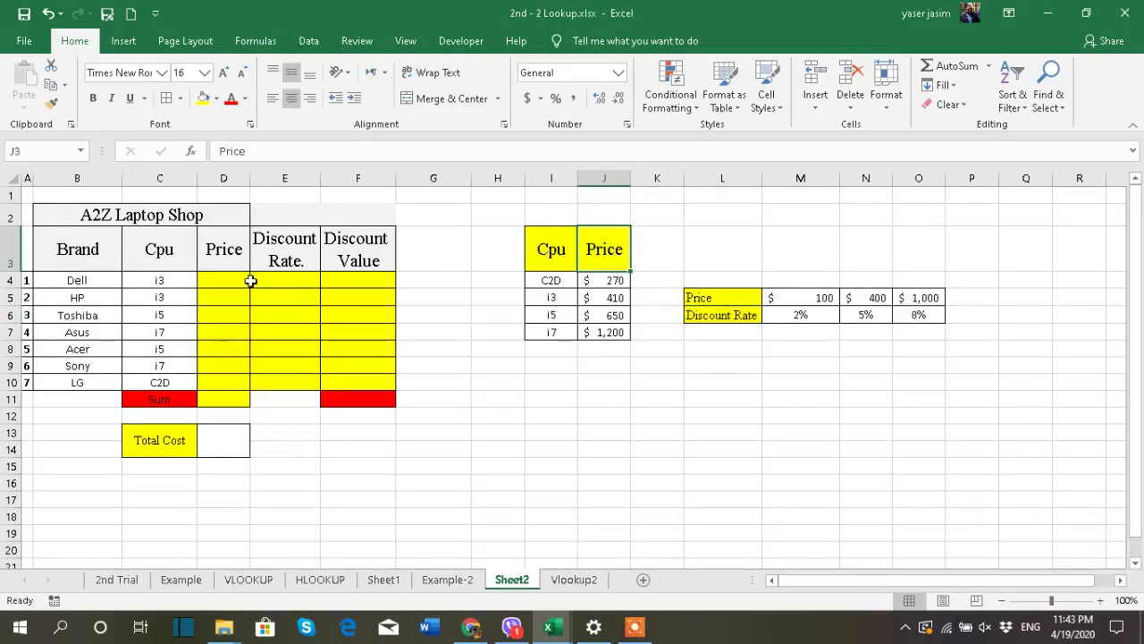
pyautogui.moveTo(570, 255); pyautogui.dragTo(562, 344)
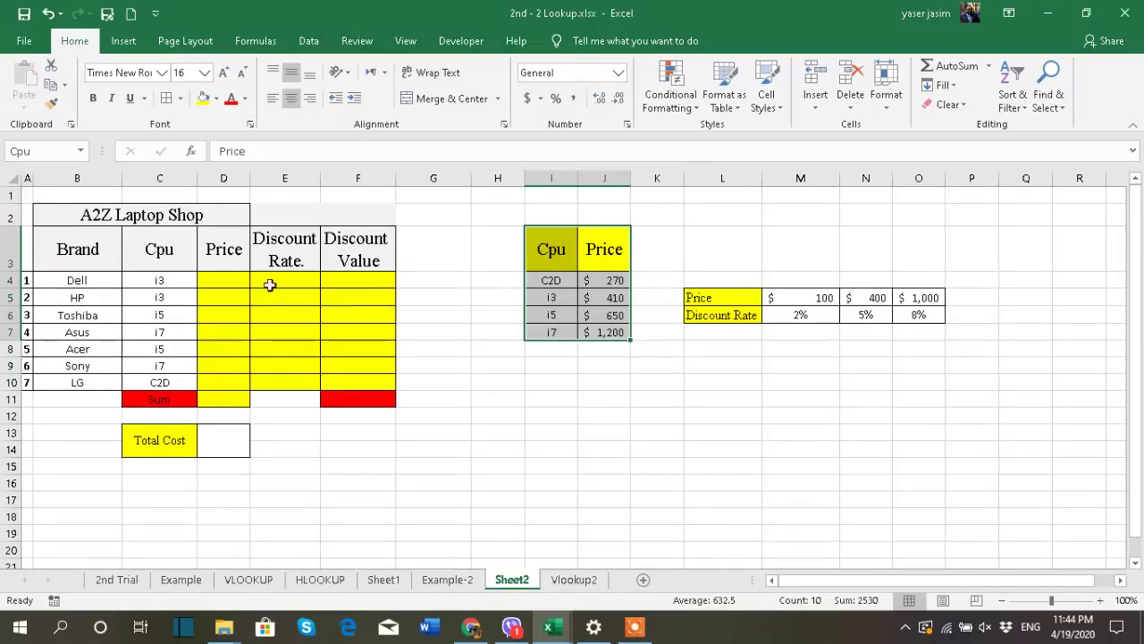
pyautogui.click(211, 278)
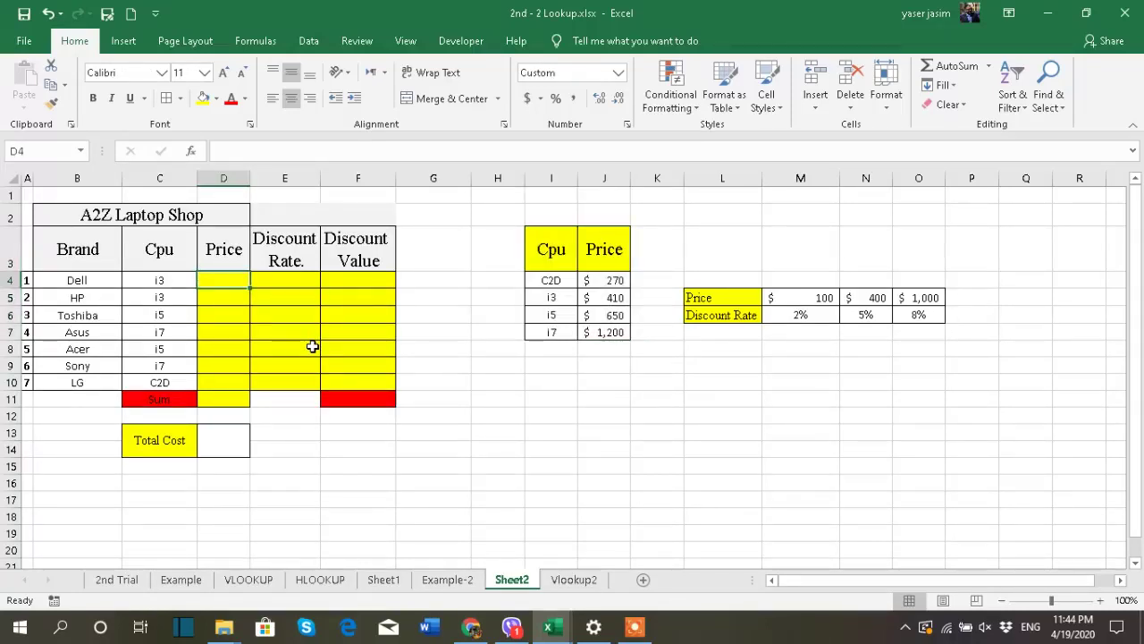
pyautogui.click(281, 259)
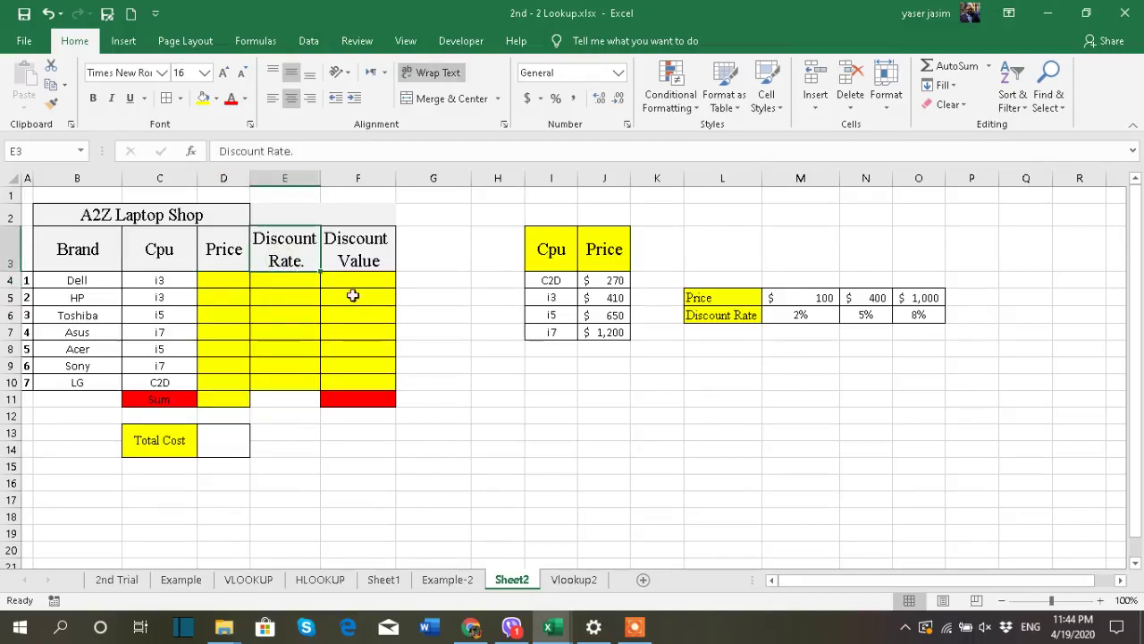
pyautogui.click(605, 250)
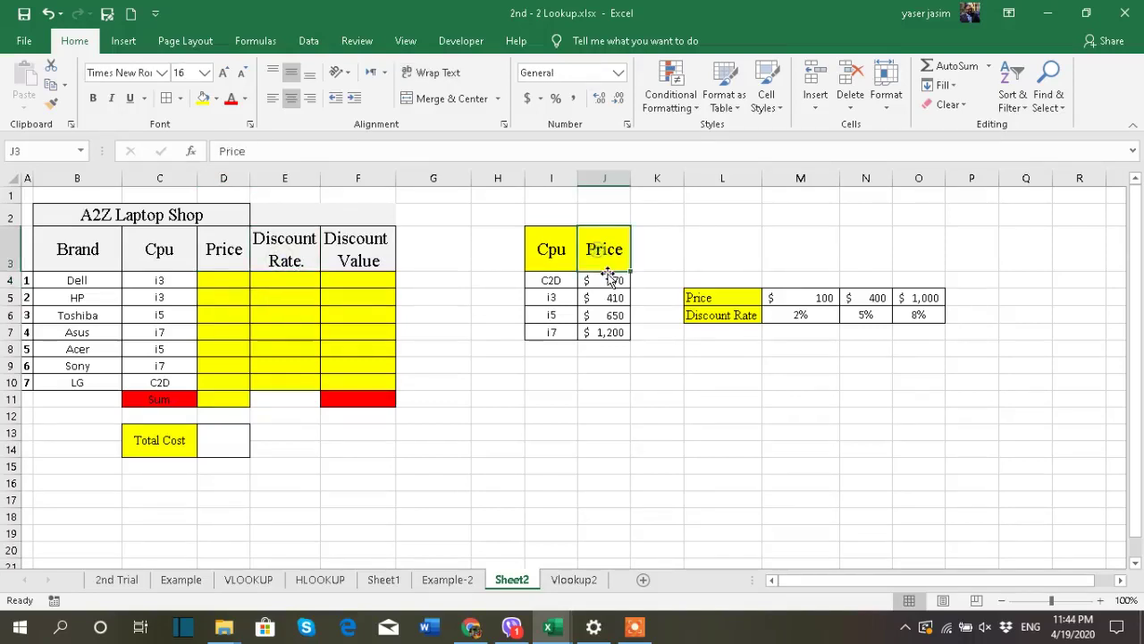
pyautogui.click(556, 254)
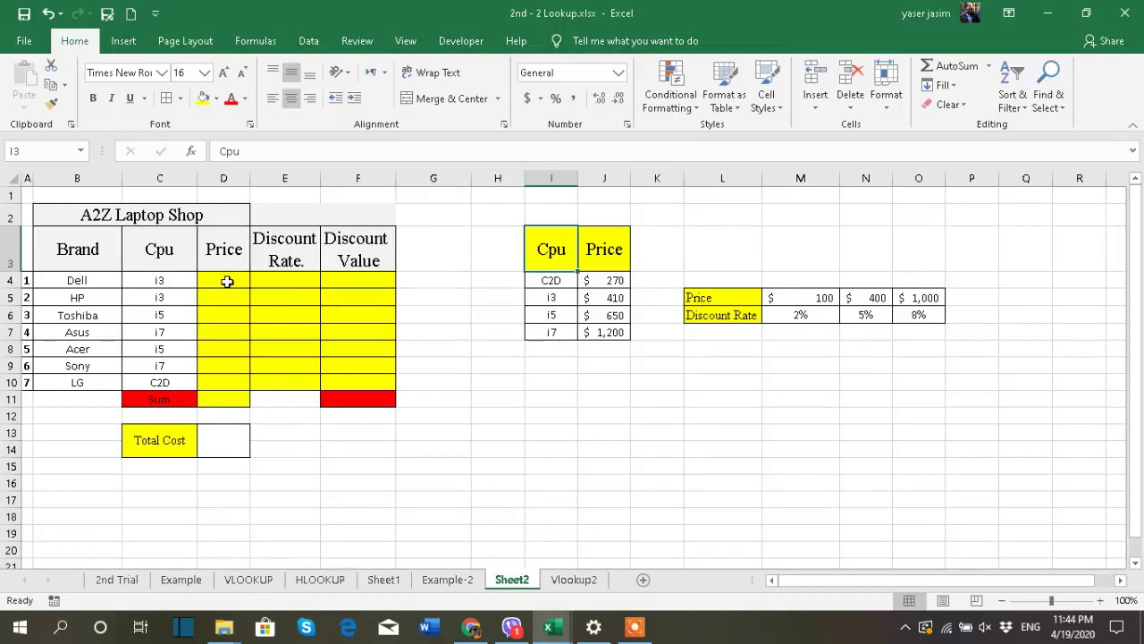
pyautogui.click(276, 279)
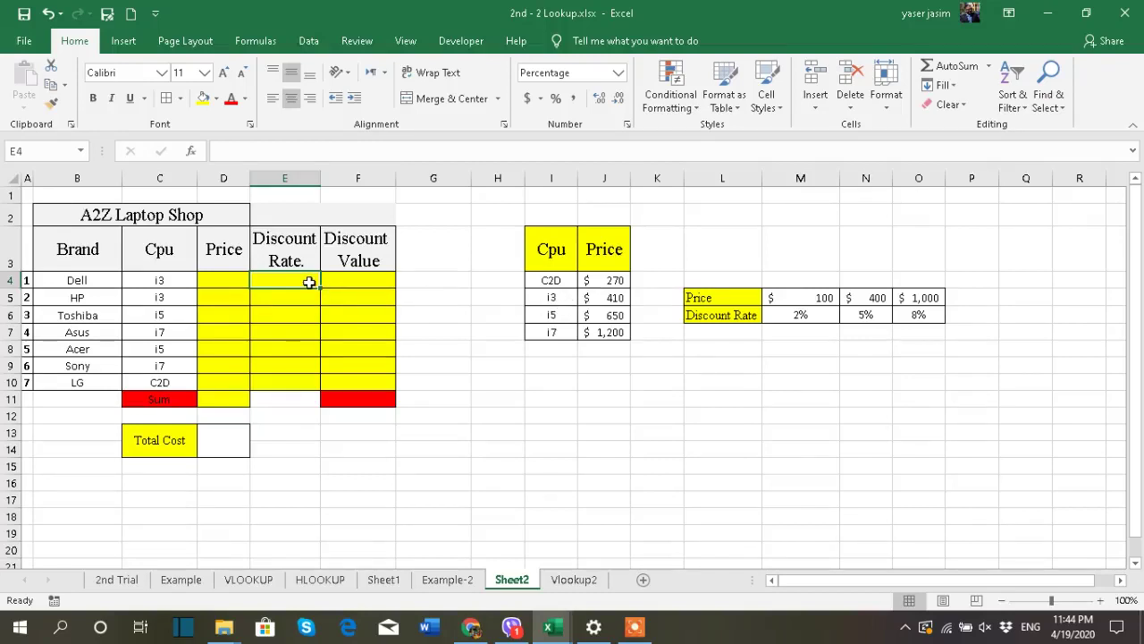
pyautogui.click(734, 315)
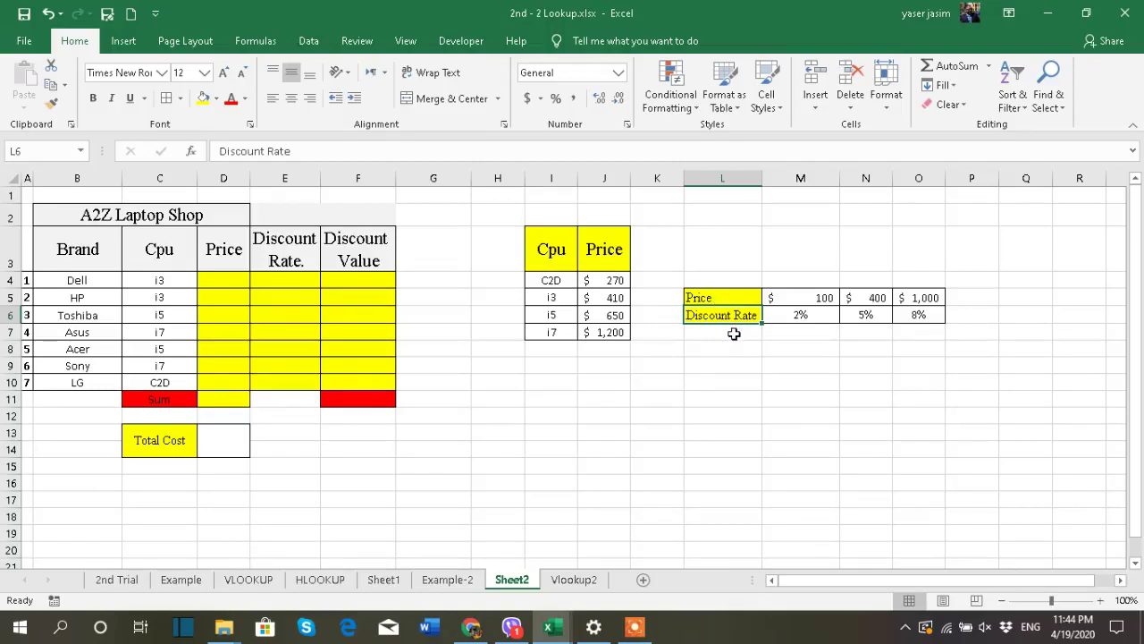
pyautogui.click(291, 280)
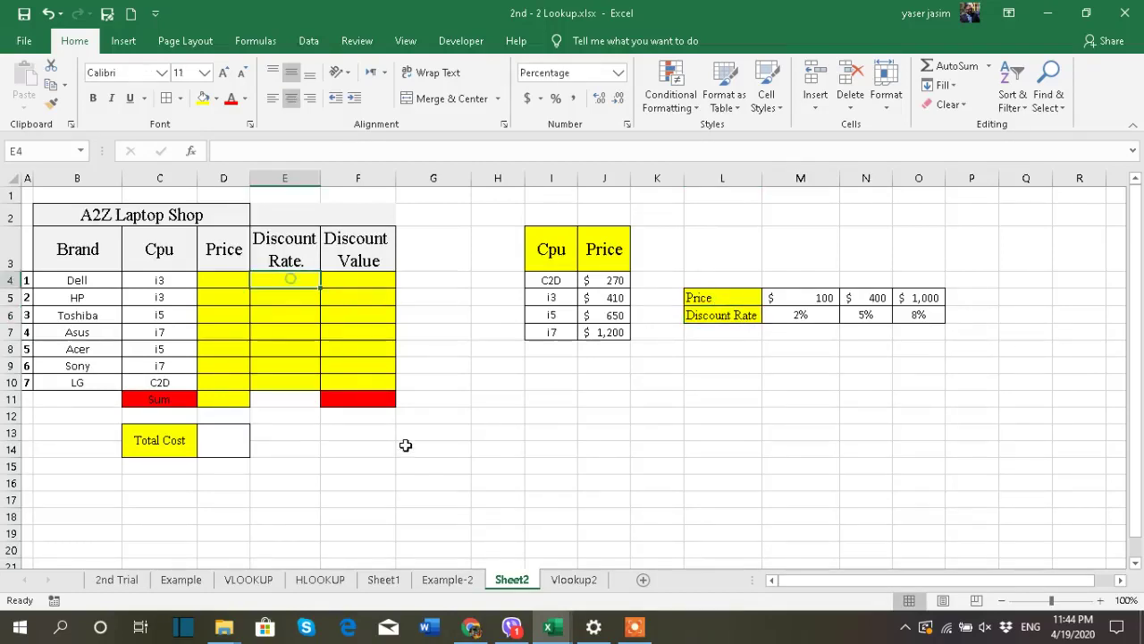
pyautogui.click(219, 281)
pyautogui.moveTo(607, 247); pyautogui.dragTo(614, 333)
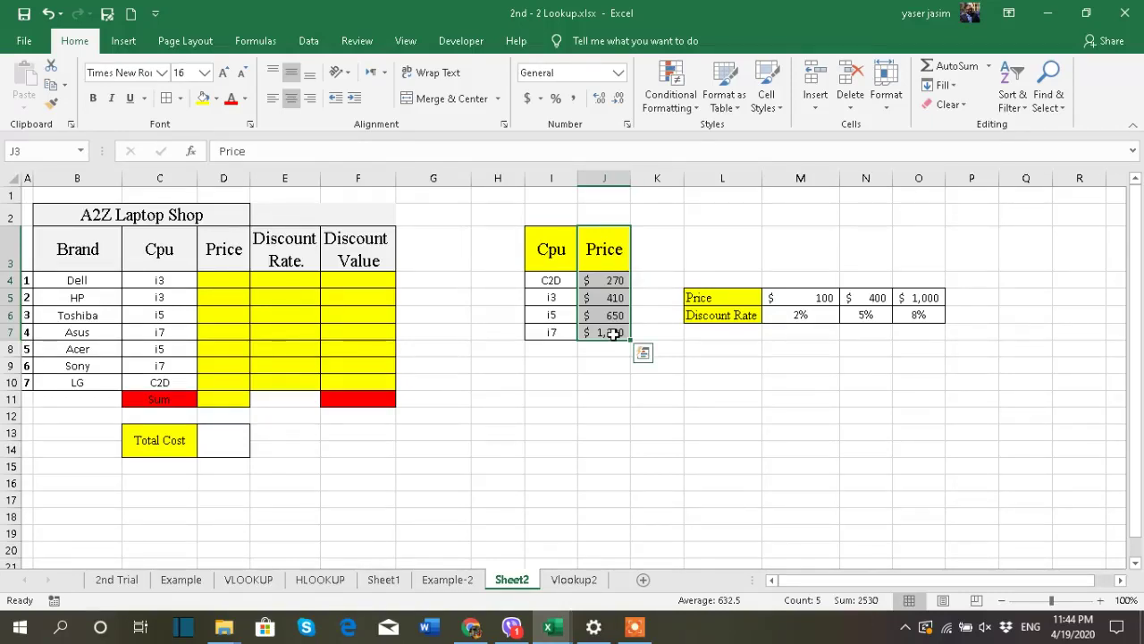
pyautogui.click(279, 260)
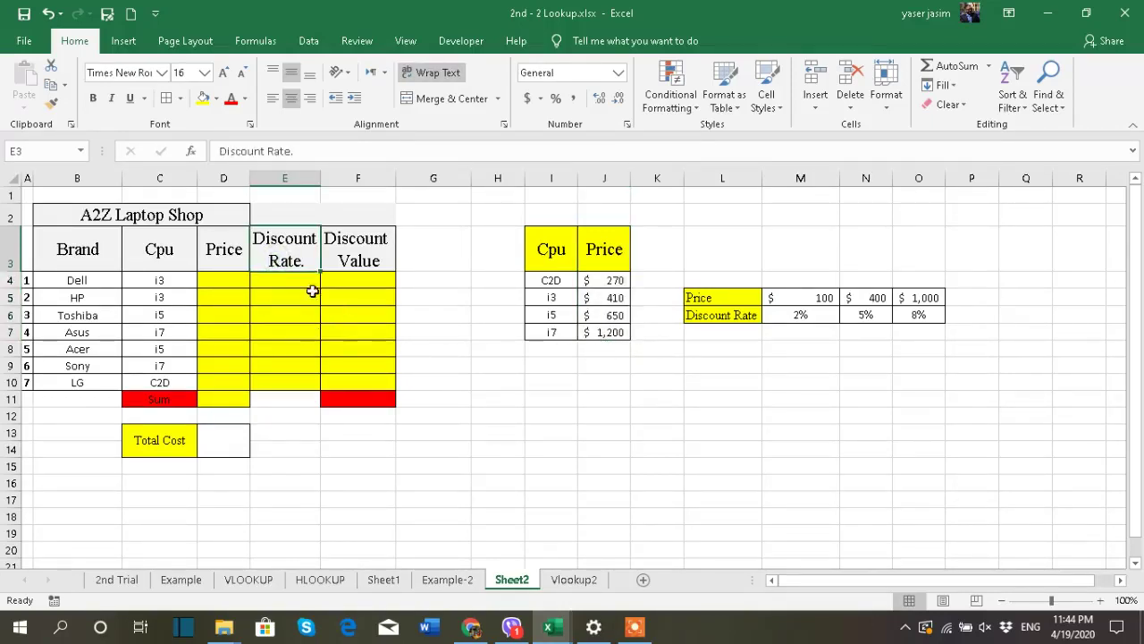
pyautogui.moveTo(706, 318); pyautogui.dragTo(918, 319)
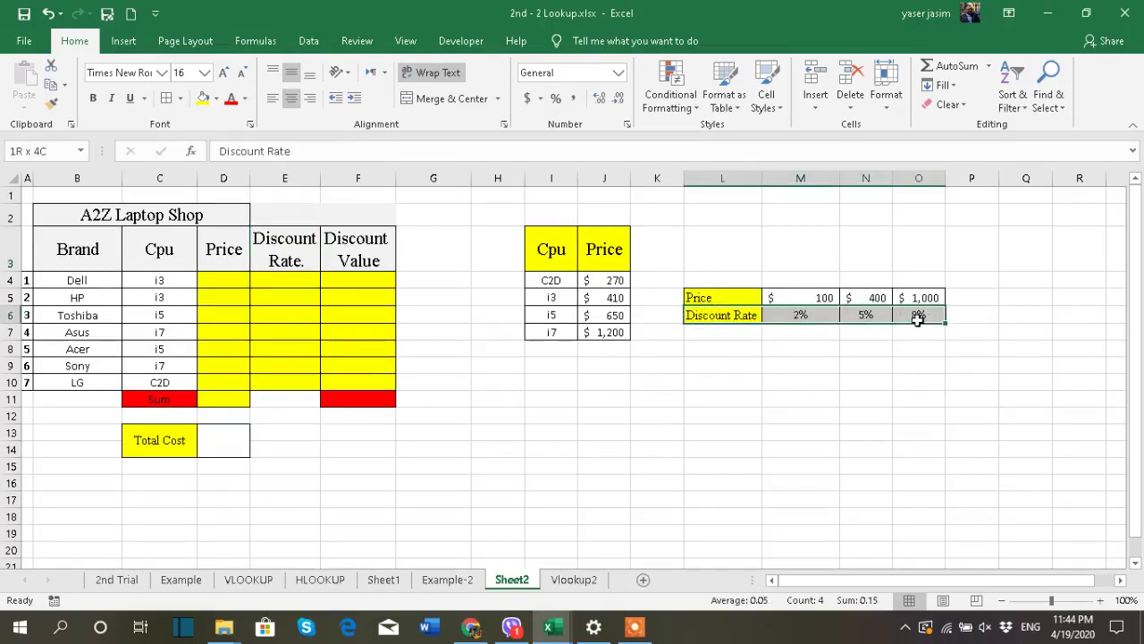
# Examine the header cells of both lookup tables and the data range under the Cpu and Price headers.
pyautogui.click(224, 280)
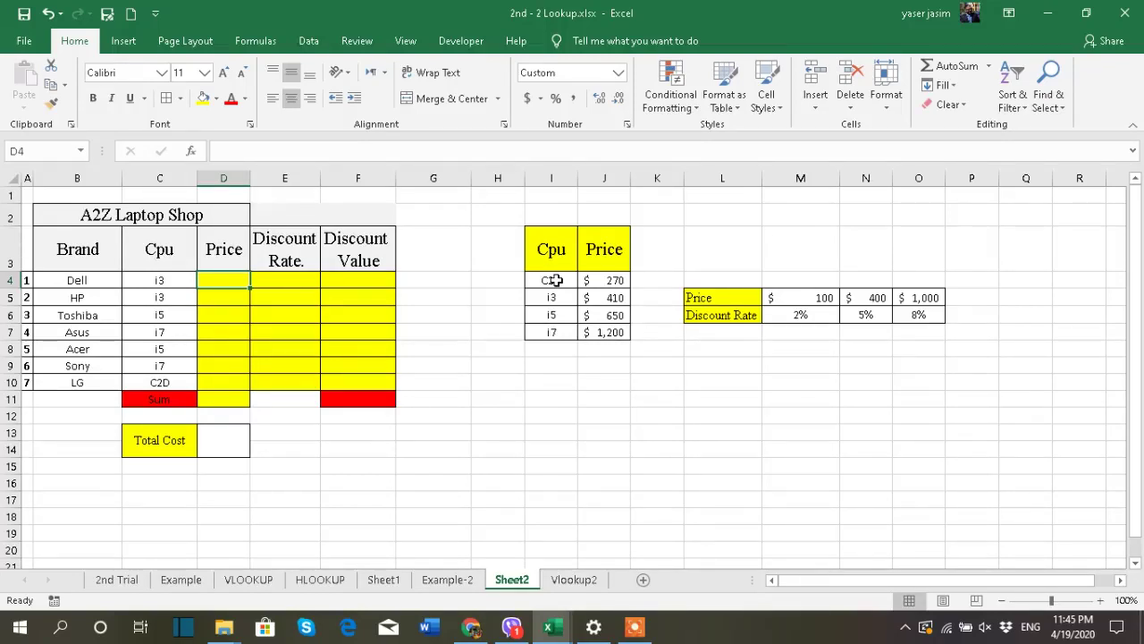
pyautogui.moveTo(554, 280); pyautogui.dragTo(605, 333)
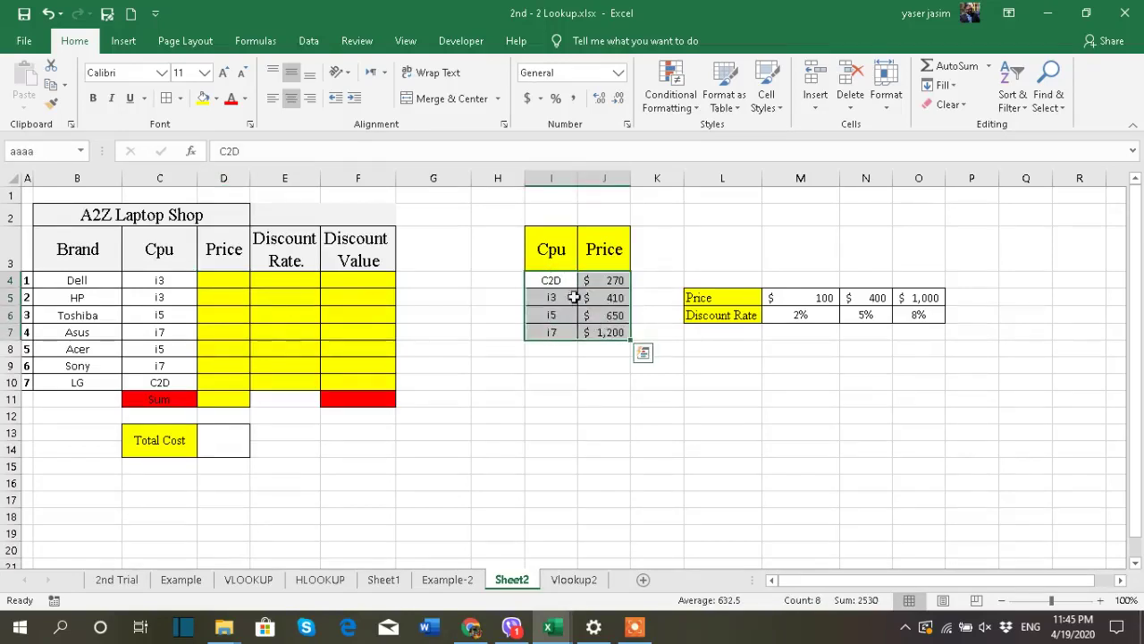
pyautogui.click(554, 251)
pyautogui.moveTo(554, 251); pyautogui.dragTo(599, 252)
pyautogui.moveTo(696, 301); pyautogui.dragTo(710, 314)
pyautogui.moveTo(555, 252); pyautogui.dragTo(605, 249)
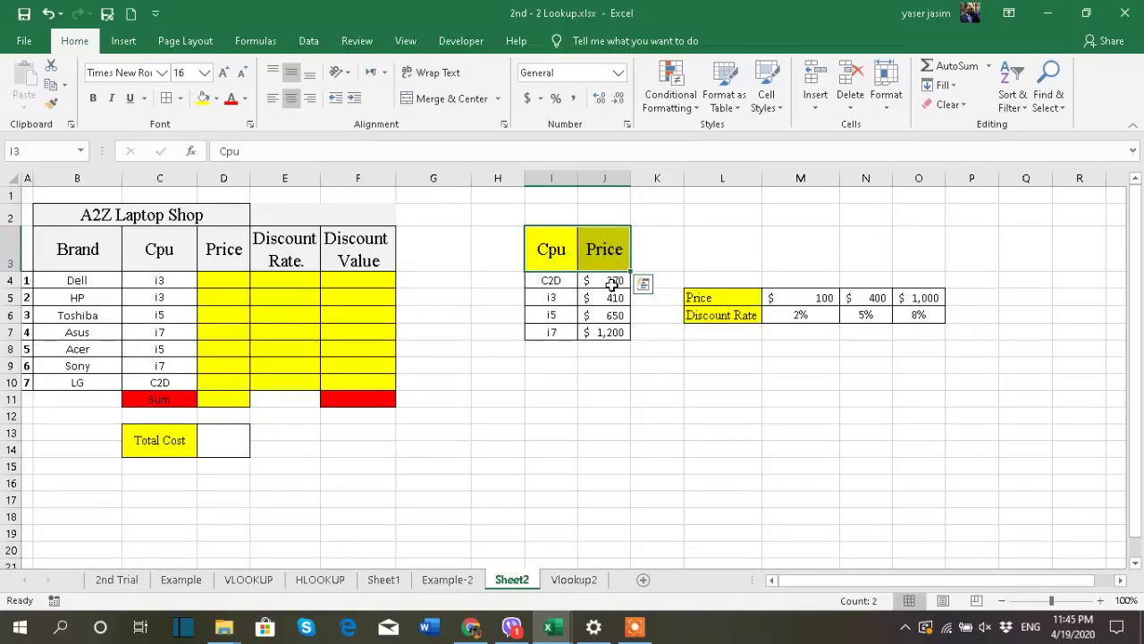
# Sort the Cpu price table data in I4:J7 from A to Z, leaving out its header row.
pyautogui.moveTo(562, 283); pyautogui.dragTo(581, 337)
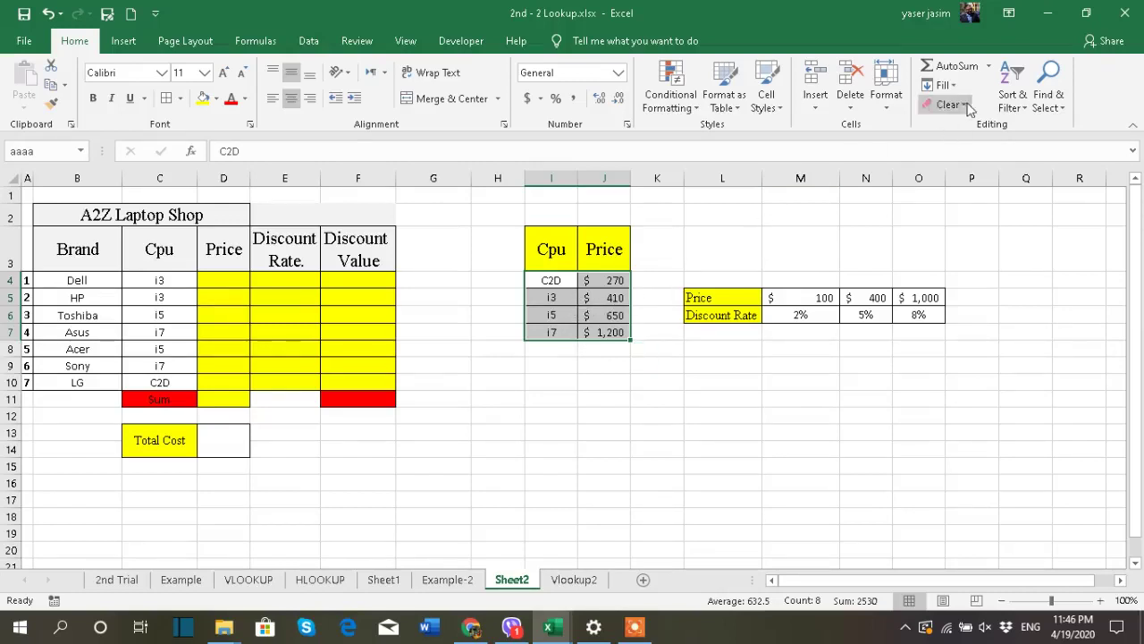
pyautogui.click(1012, 99)
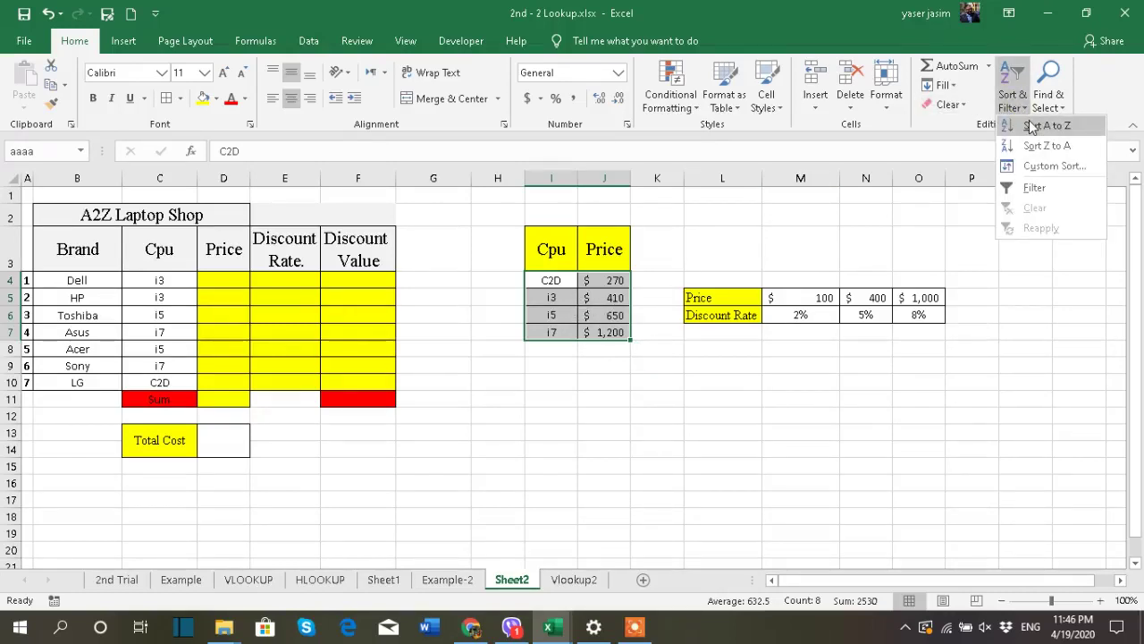
pyautogui.click(1041, 126)
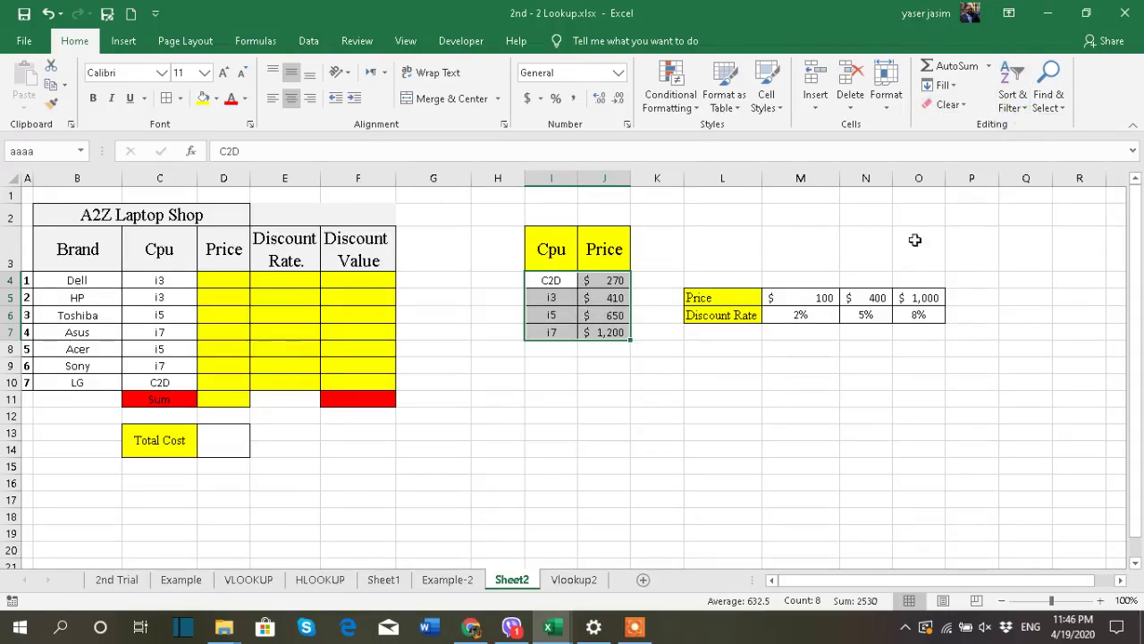
pyautogui.click(1021, 121)
pyautogui.click(1037, 125)
pyautogui.click(540, 447)
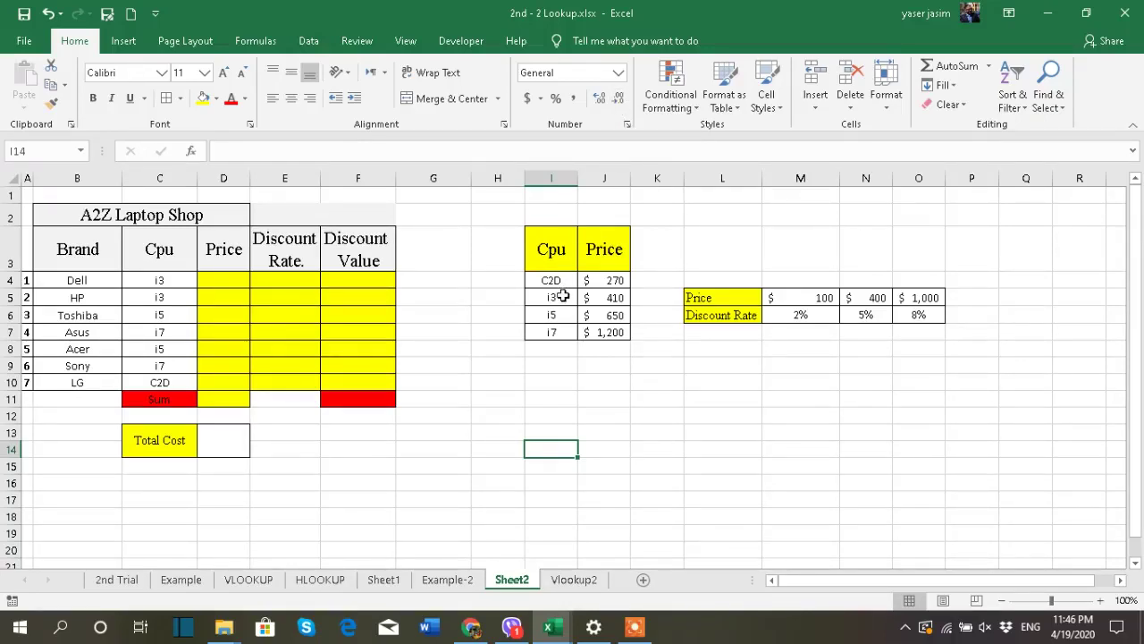
# Try to define the name Price, and then Cost, for the Cpu price data in I4:J7.
pyautogui.moveTo(553, 278); pyautogui.dragTo(586, 333)
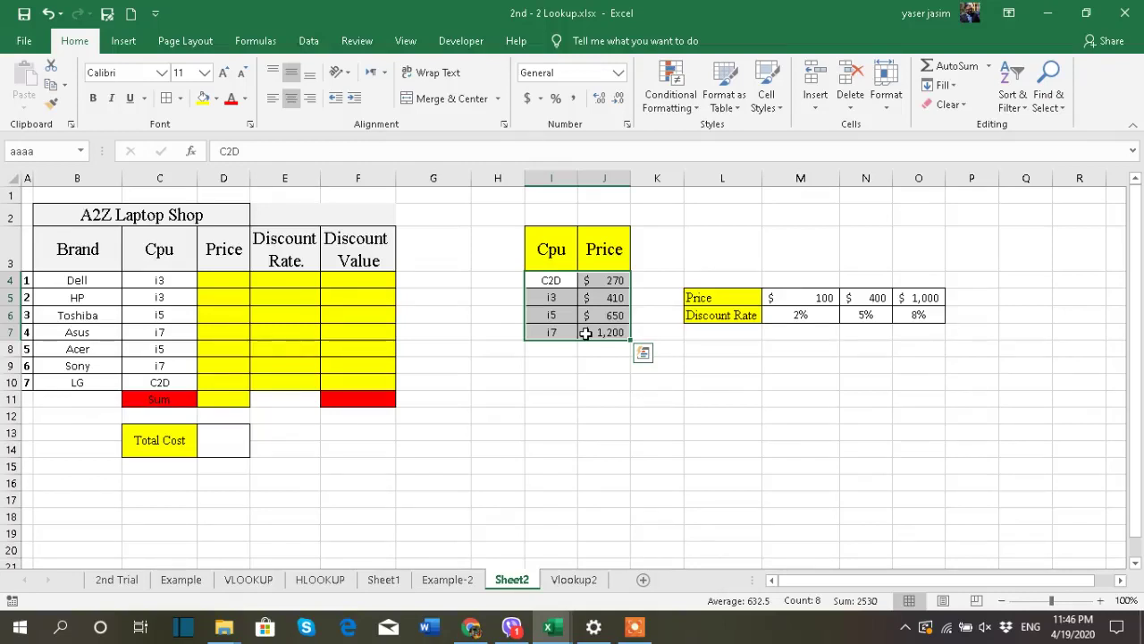
pyautogui.moveTo(550, 248); pyautogui.dragTo(590, 336)
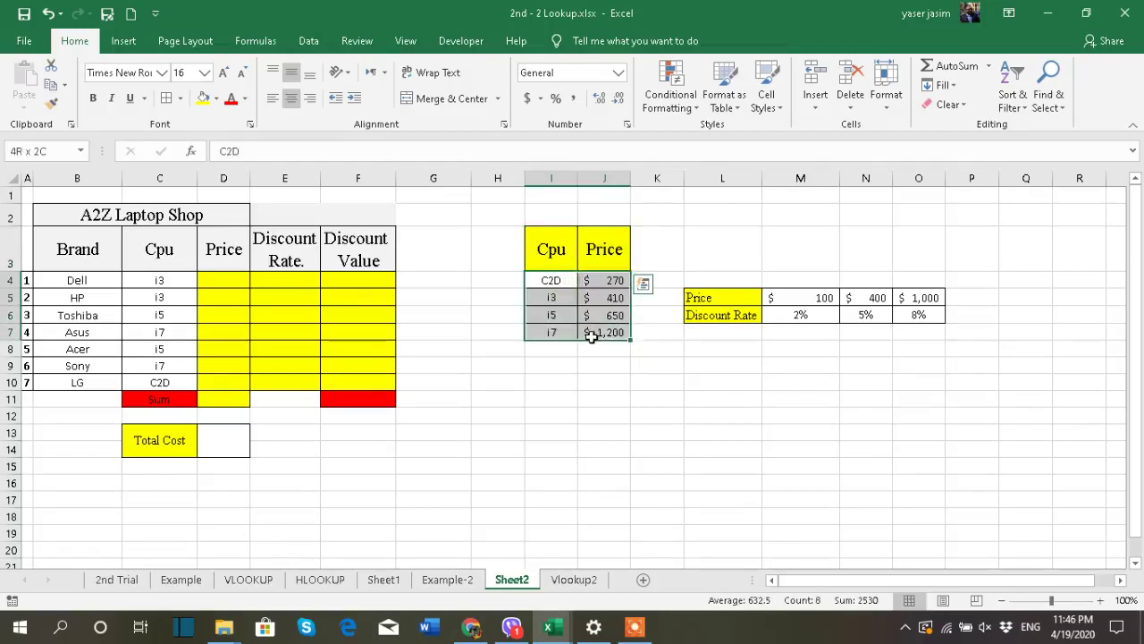
pyautogui.rightClick(587, 318)
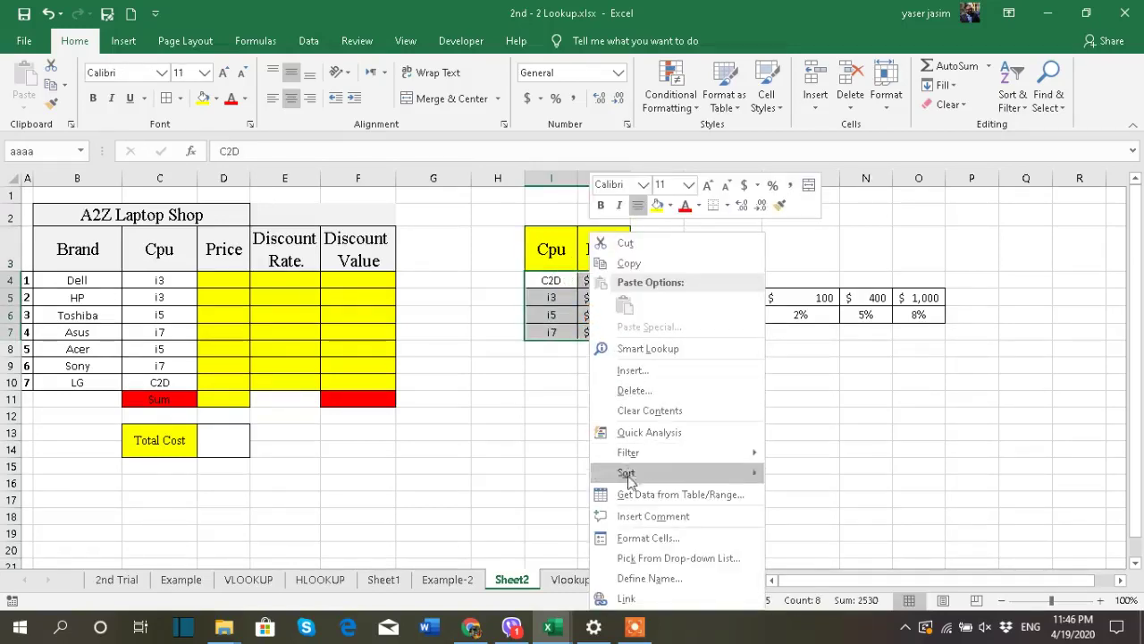
pyautogui.click(649, 577)
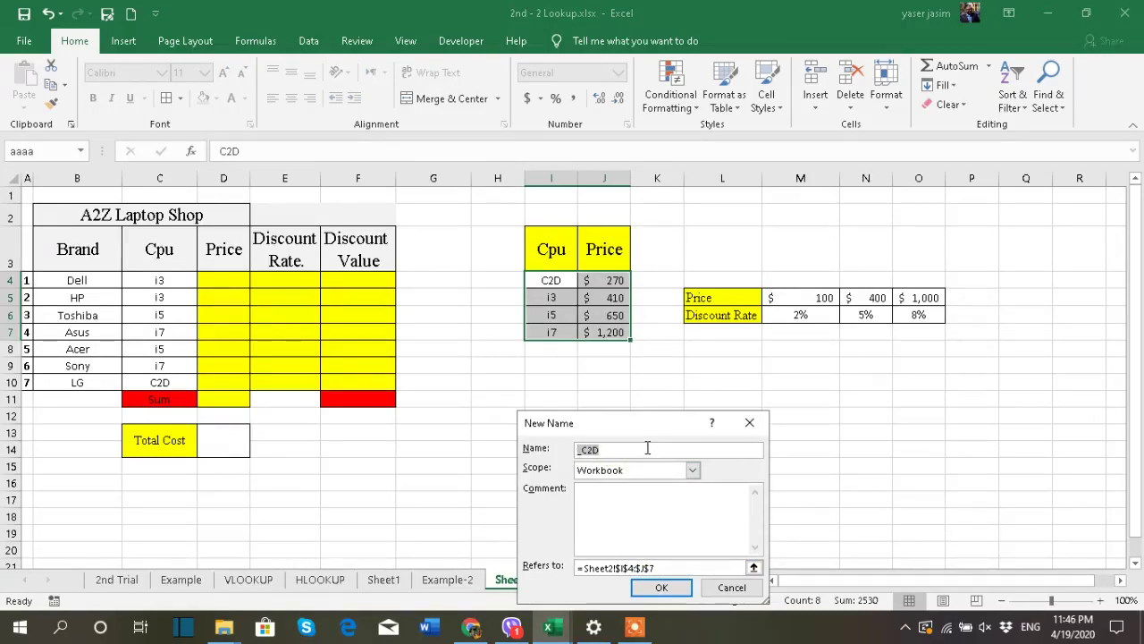
pyautogui.write('Price')
pyautogui.click(661, 588)
pyautogui.click(576, 359)
pyautogui.write('Cost')
pyautogui.click(661, 588)
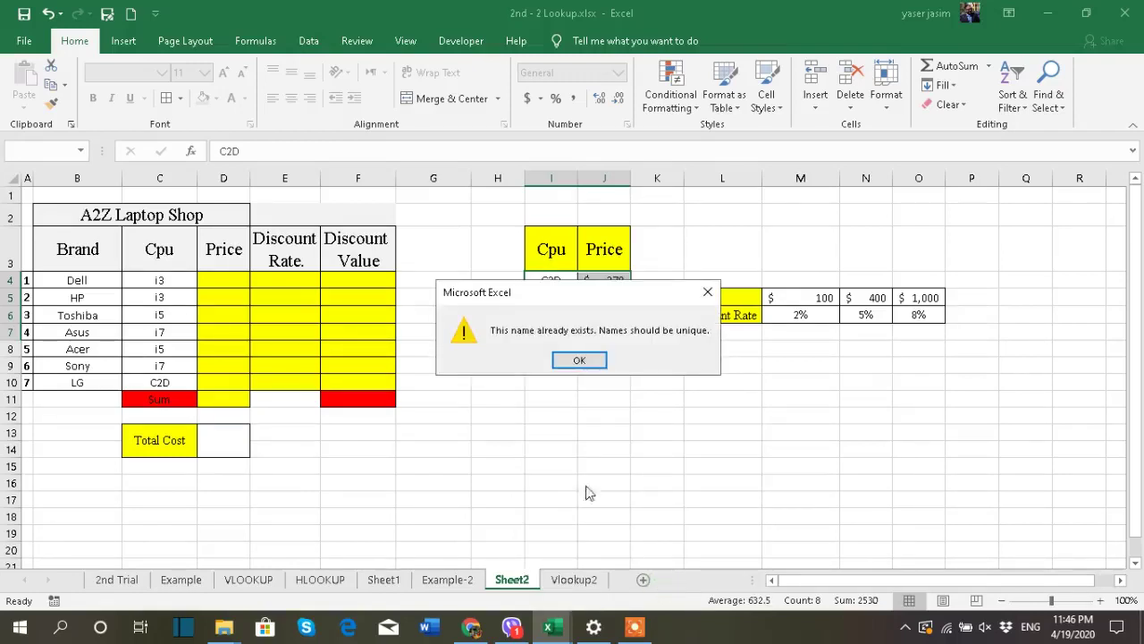
pyautogui.click(579, 359)
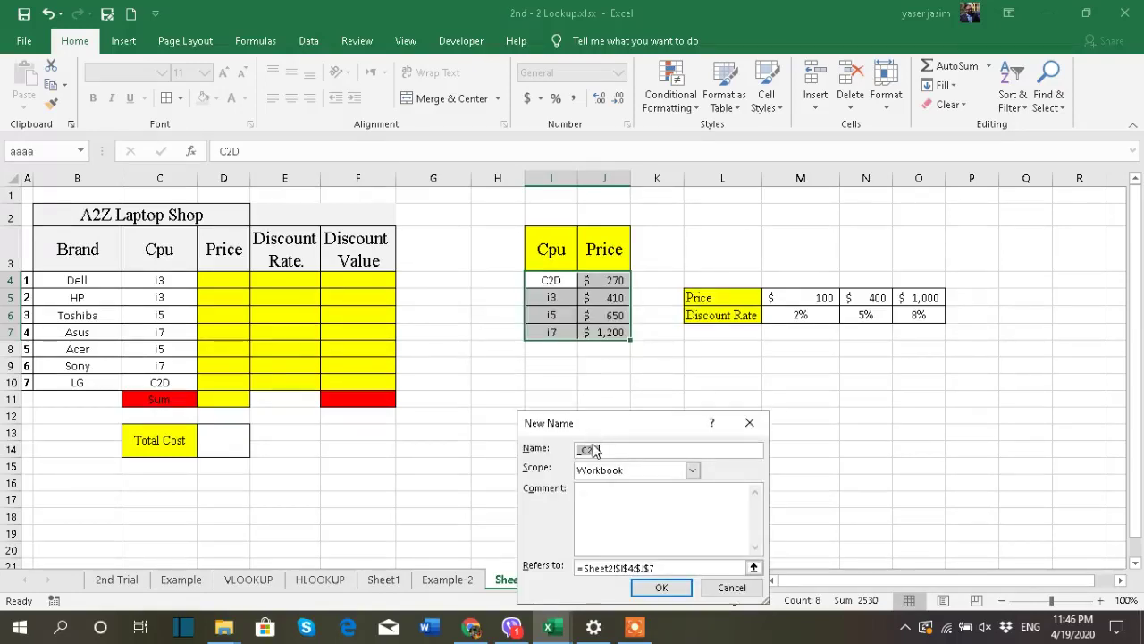
# Define the name Money with Workbook scope for the Cpu price data in I4:J7.
pyautogui.press('BackSpace')
pyautogui.write('Money')
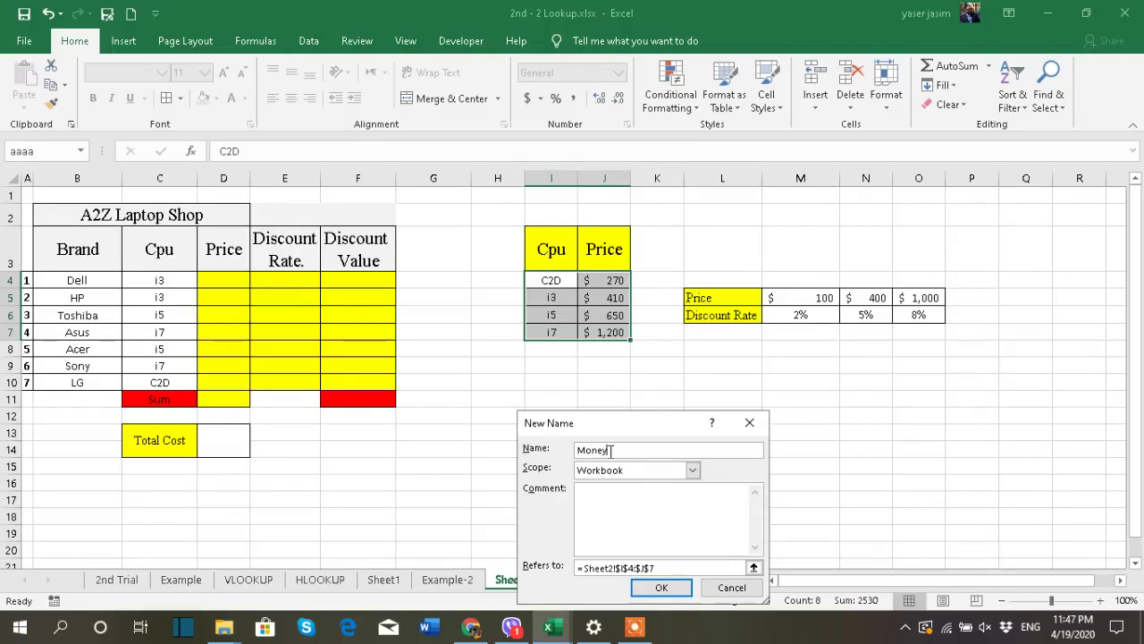
pyautogui.click(647, 587)
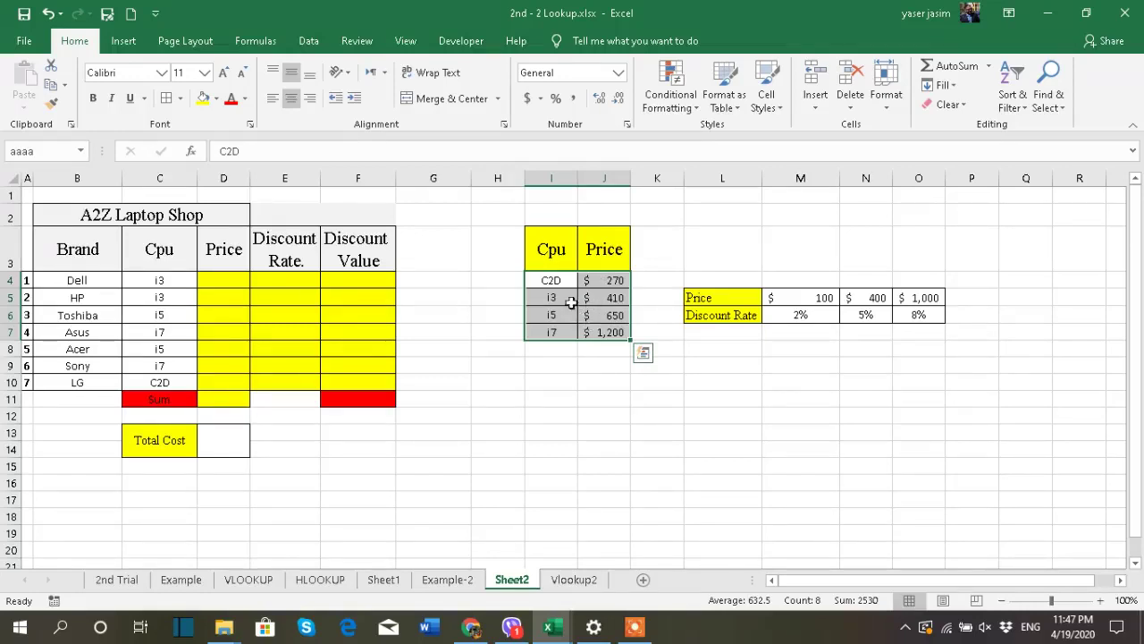
# Enter the label Money in cell I2, directly above the Cpu price table's header.
pyautogui.moveTo(554, 282); pyautogui.dragTo(598, 333)
pyautogui.click(570, 219)
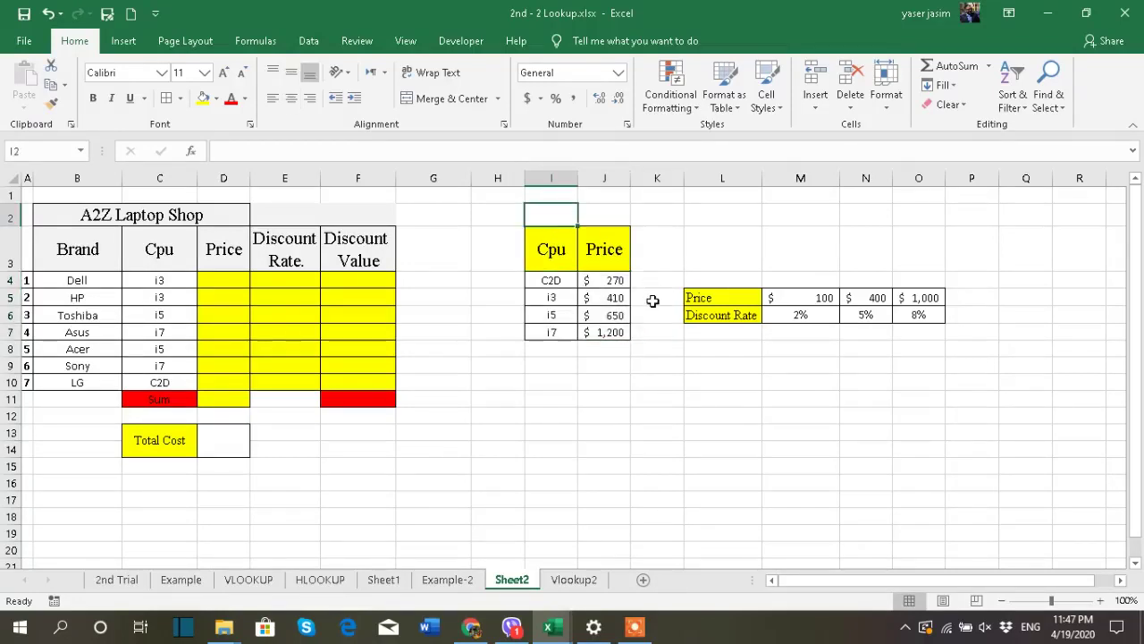
pyautogui.write('Money')
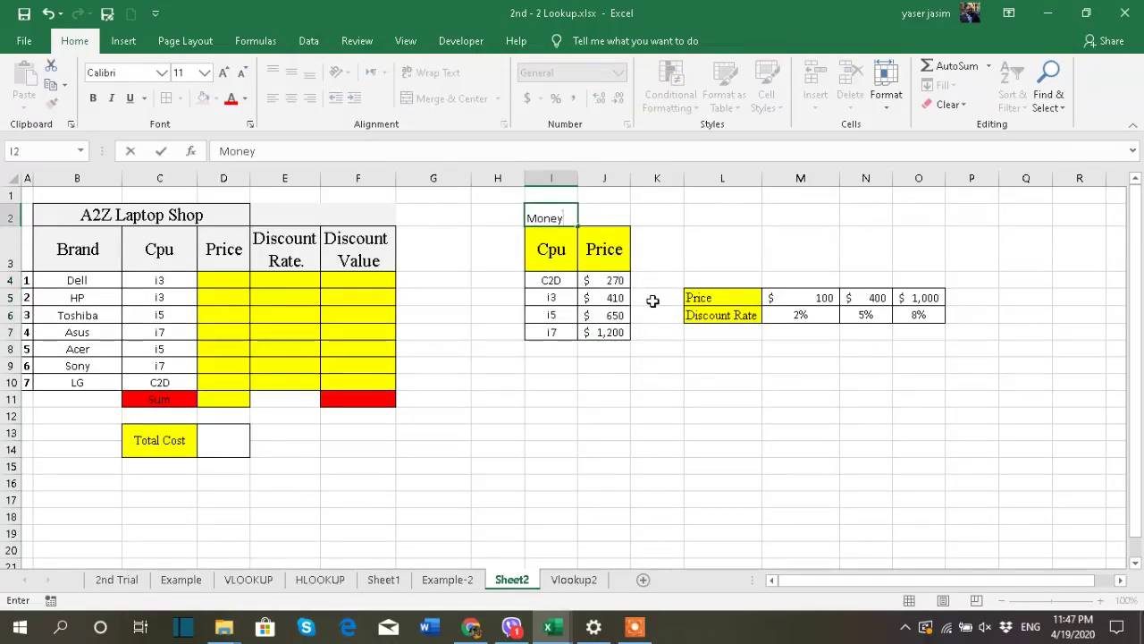
pyautogui.click(597, 398)
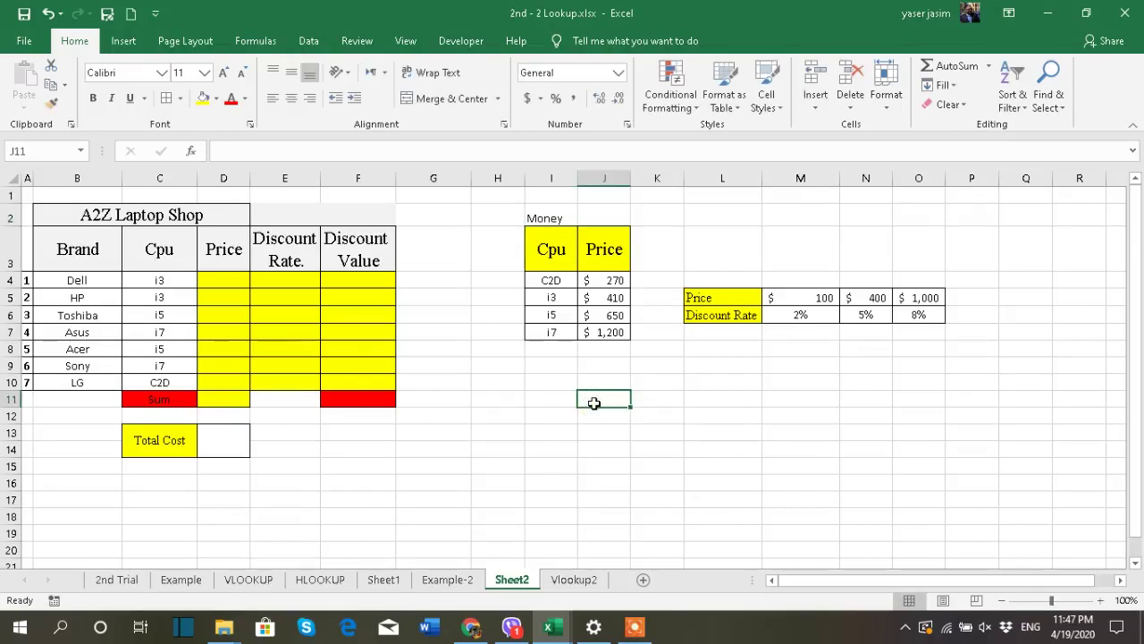
pyautogui.click(633, 628)
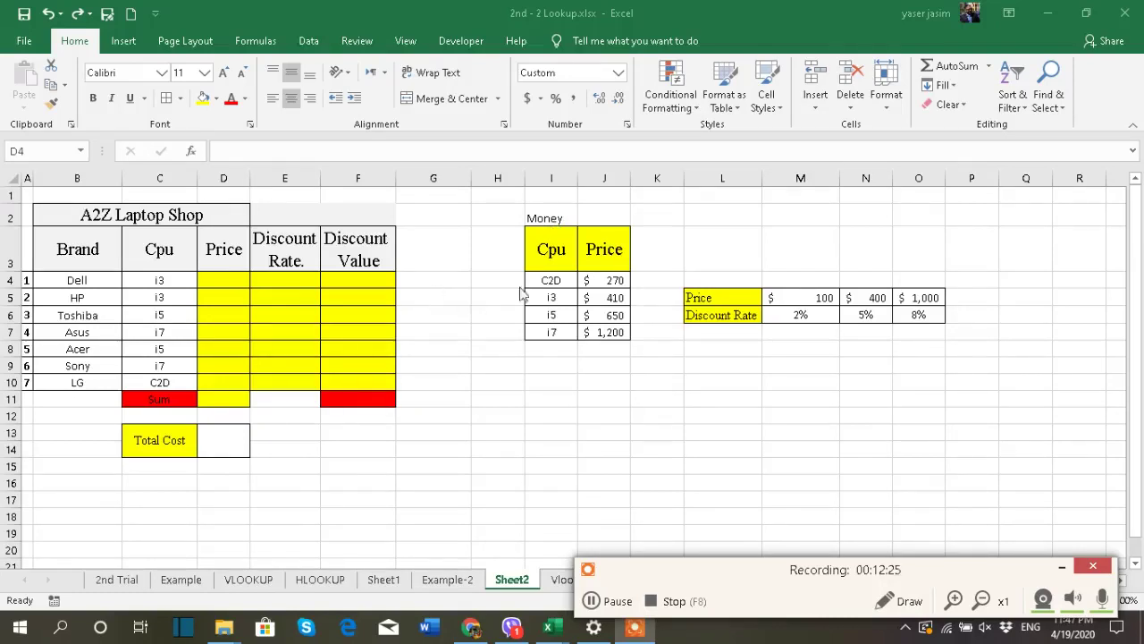
pyautogui.moveTo(562, 280); pyautogui.dragTo(559, 324)
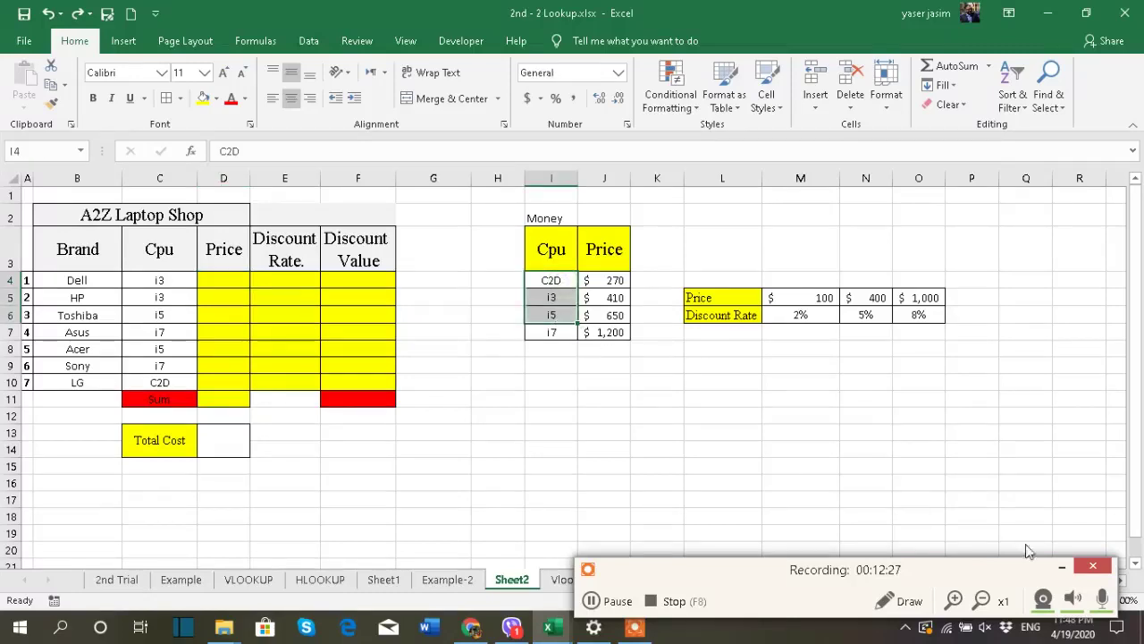
pyautogui.click(1061, 566)
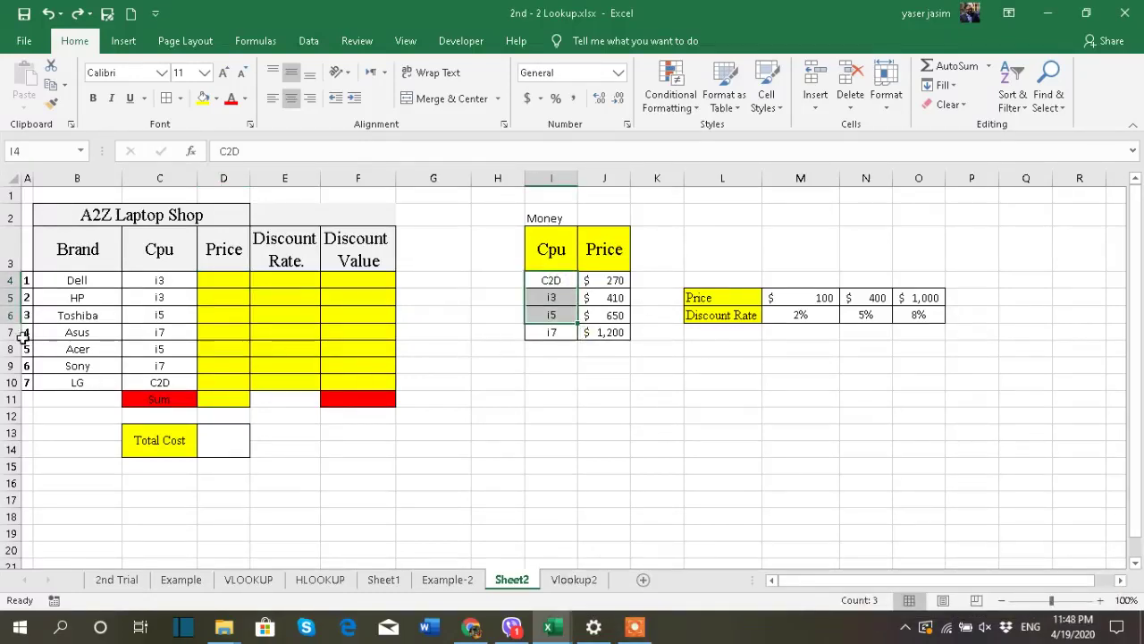
# Compare the laptops' Cpu entries in the shop table with the matching rows of the Cpu price table in I4:J7.
pyautogui.moveTo(141, 284); pyautogui.dragTo(163, 381)
pyautogui.moveTo(541, 281); pyautogui.dragTo(551, 331)
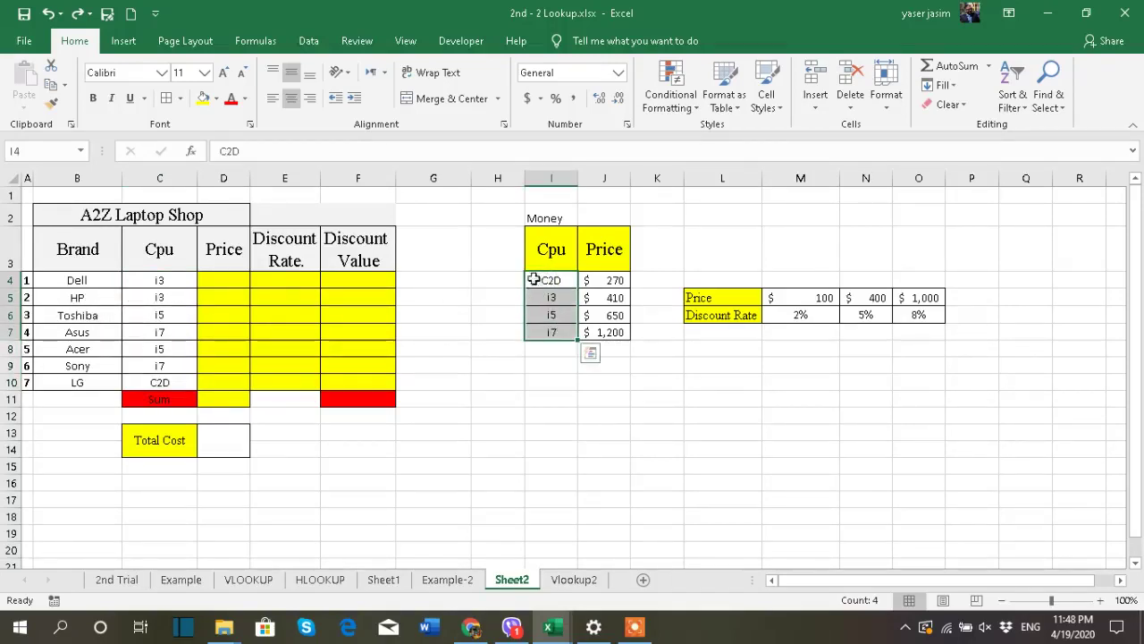
pyautogui.moveTo(563, 281); pyautogui.dragTo(565, 297)
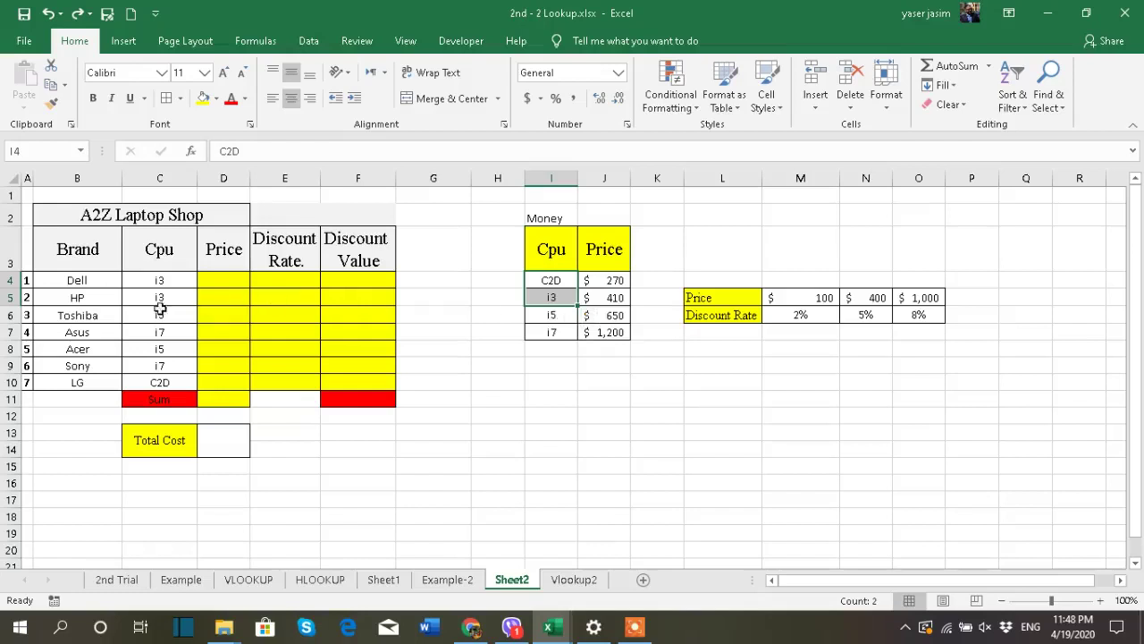
pyautogui.click(104, 317)
pyautogui.click(560, 317)
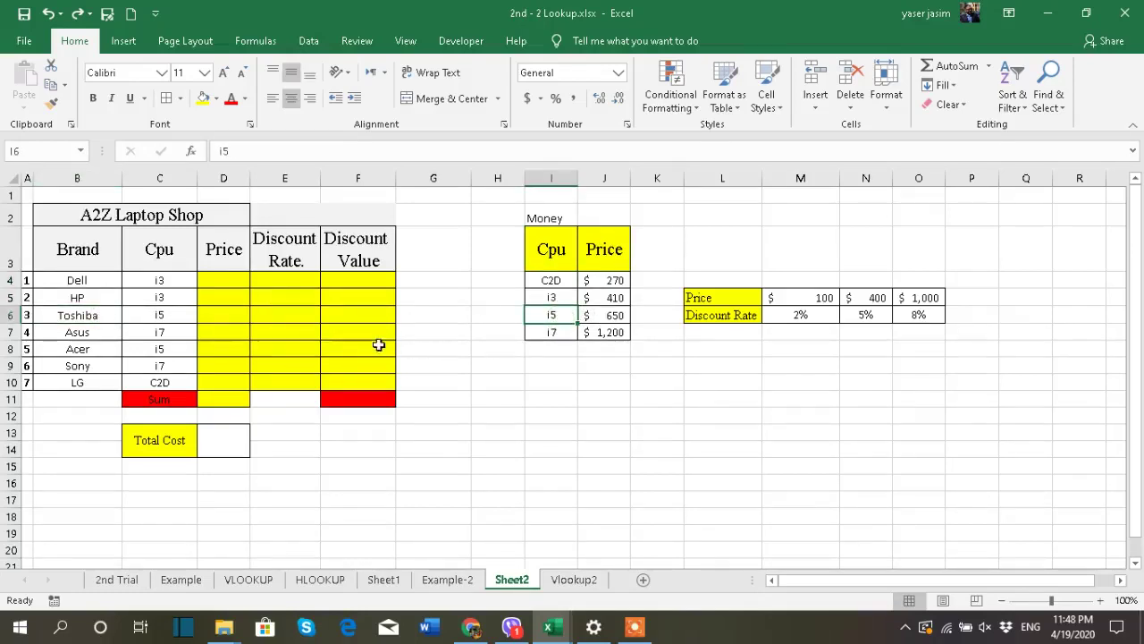
pyautogui.click(77, 332)
pyautogui.click(551, 312)
pyautogui.moveTo(552, 281); pyautogui.dragTo(592, 332)
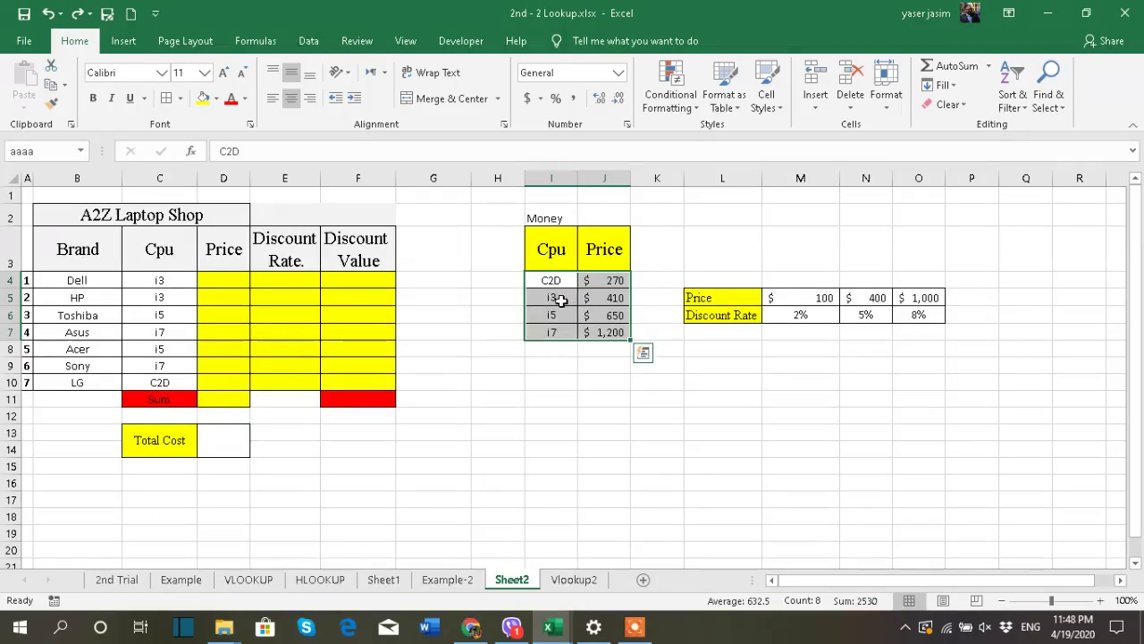
# Widen the shop table's Price column D to make room for the lookup formula.
pyautogui.click(236, 280)
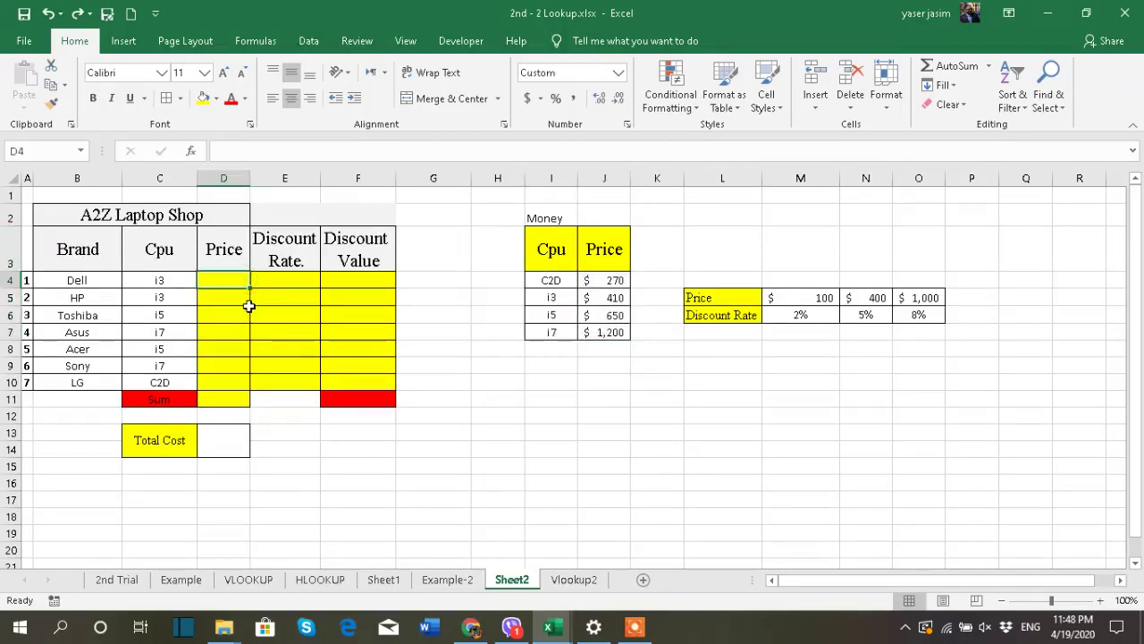
pyautogui.moveTo(250, 178); pyautogui.dragTo(328, 186)
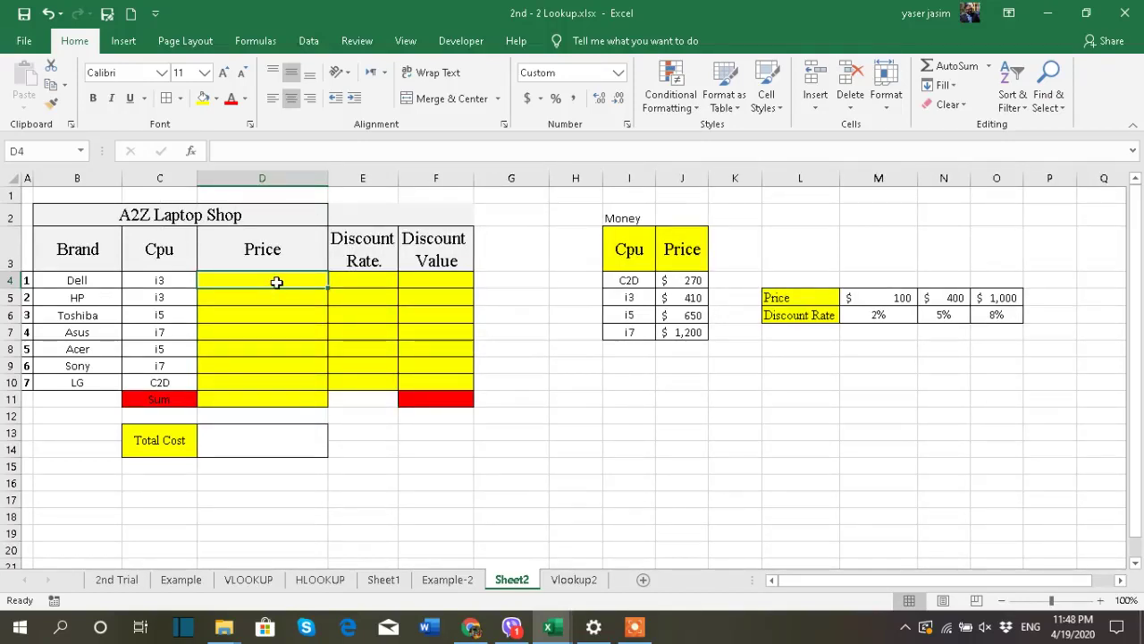
pyautogui.moveTo(697, 240); pyautogui.dragTo(695, 334)
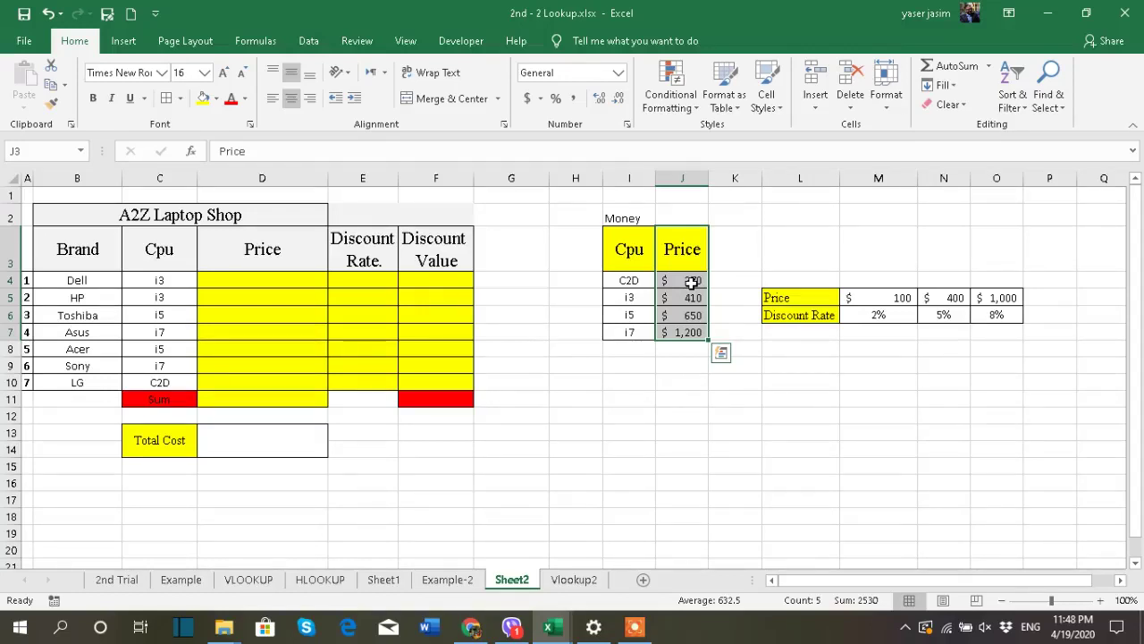
pyautogui.click(627, 254)
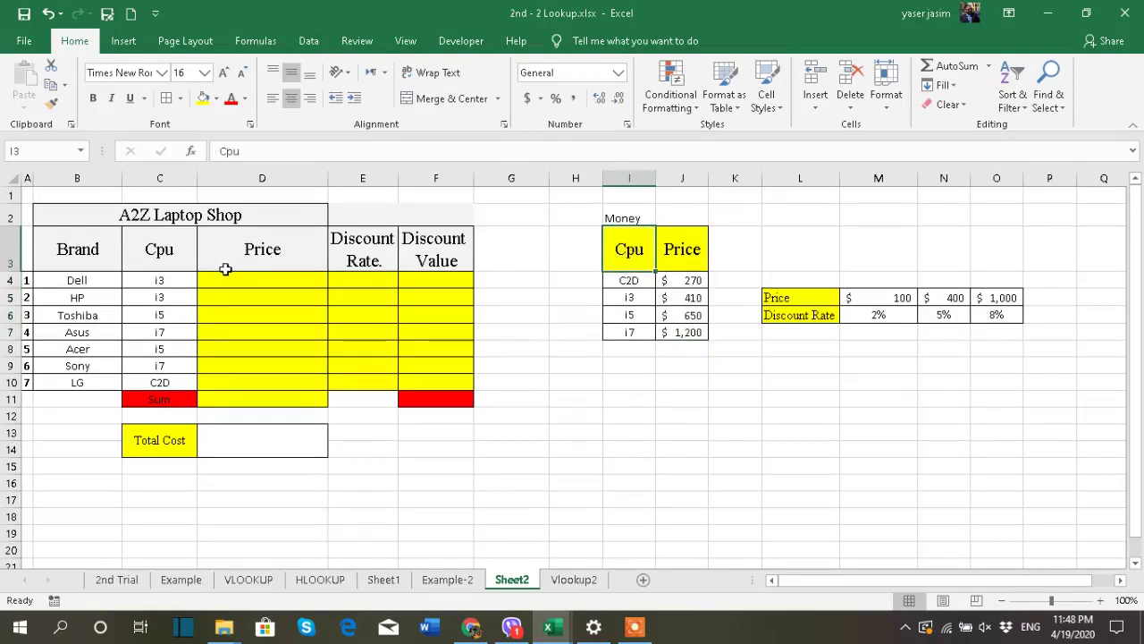
pyautogui.click(181, 279)
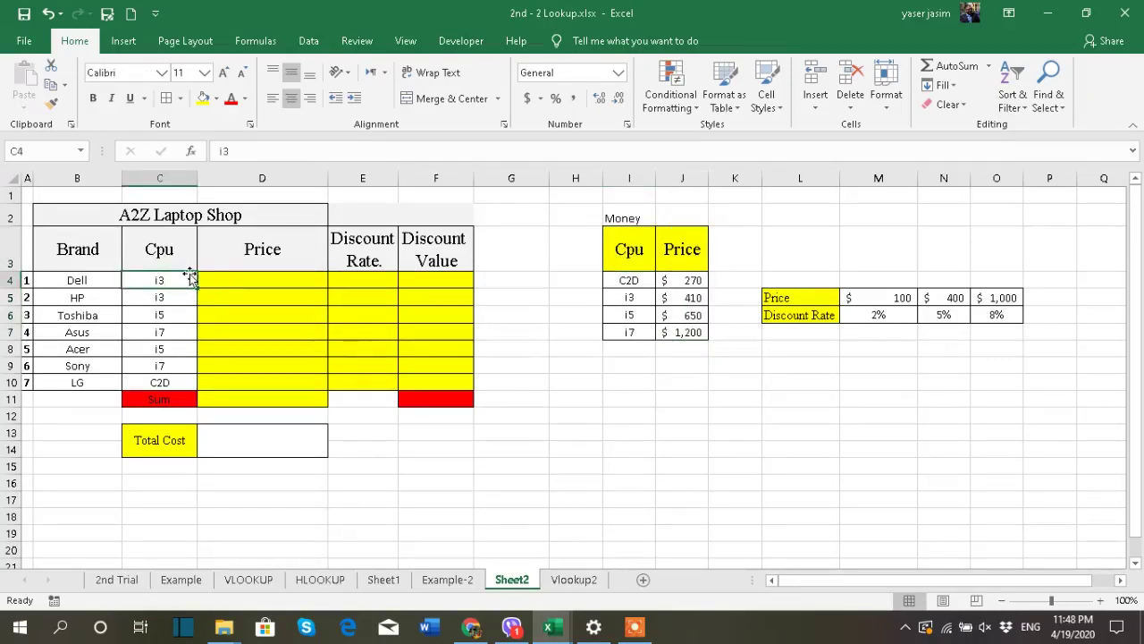
pyautogui.click(676, 280)
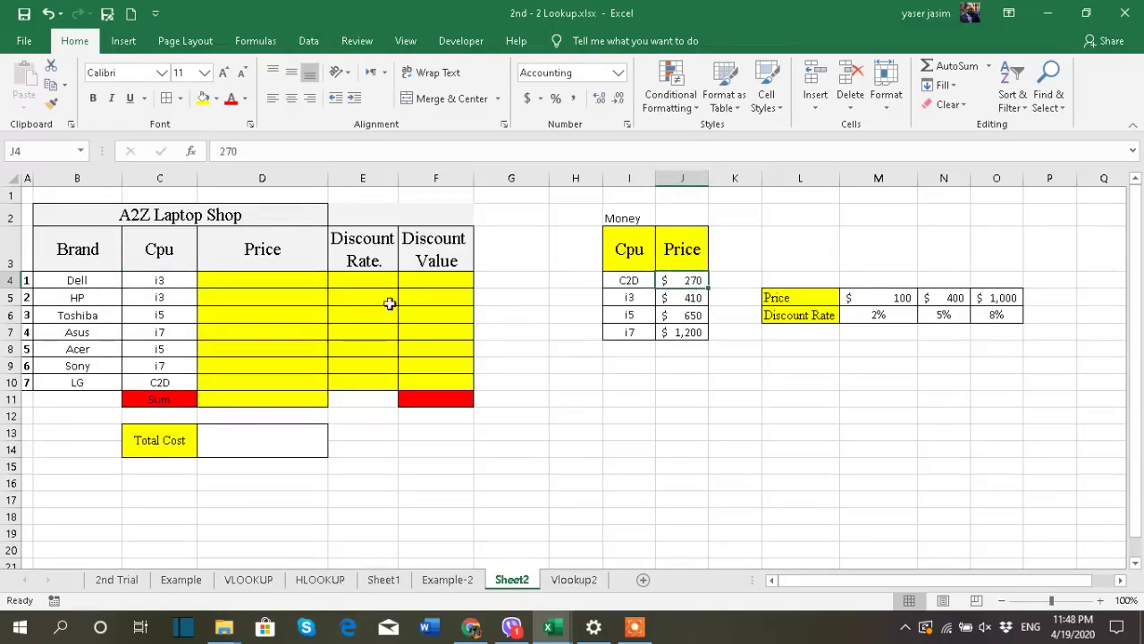
# Enter =VLOOKUP(C4,Money,2) in cell D4 to look up the Dell laptop's price from its Cpu.
pyautogui.click(287, 278)
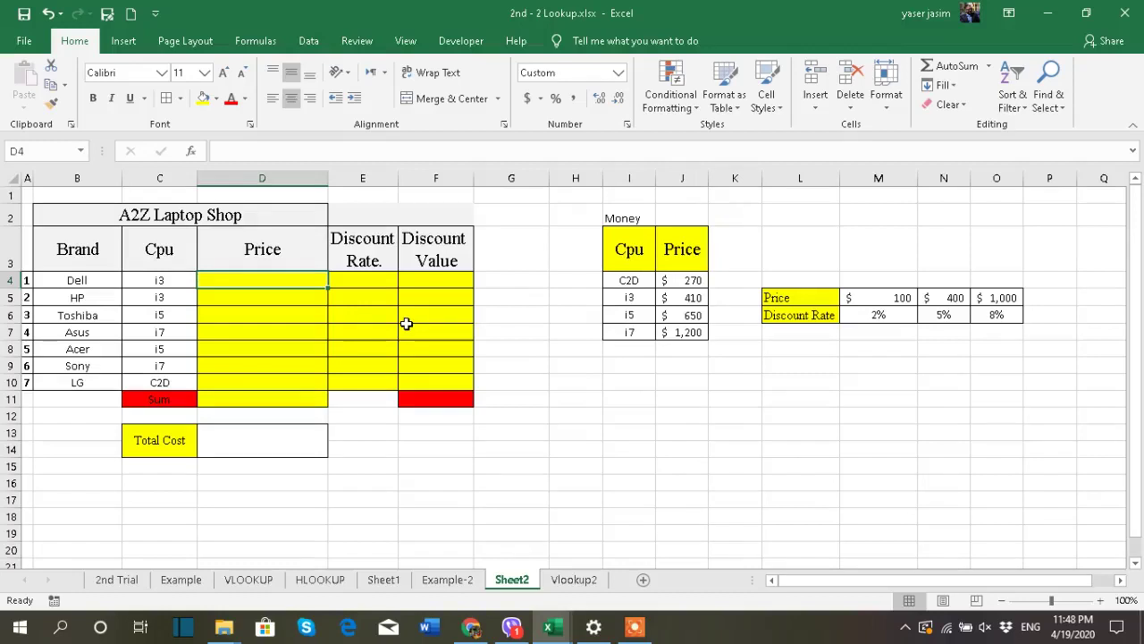
pyautogui.write('=vlo')
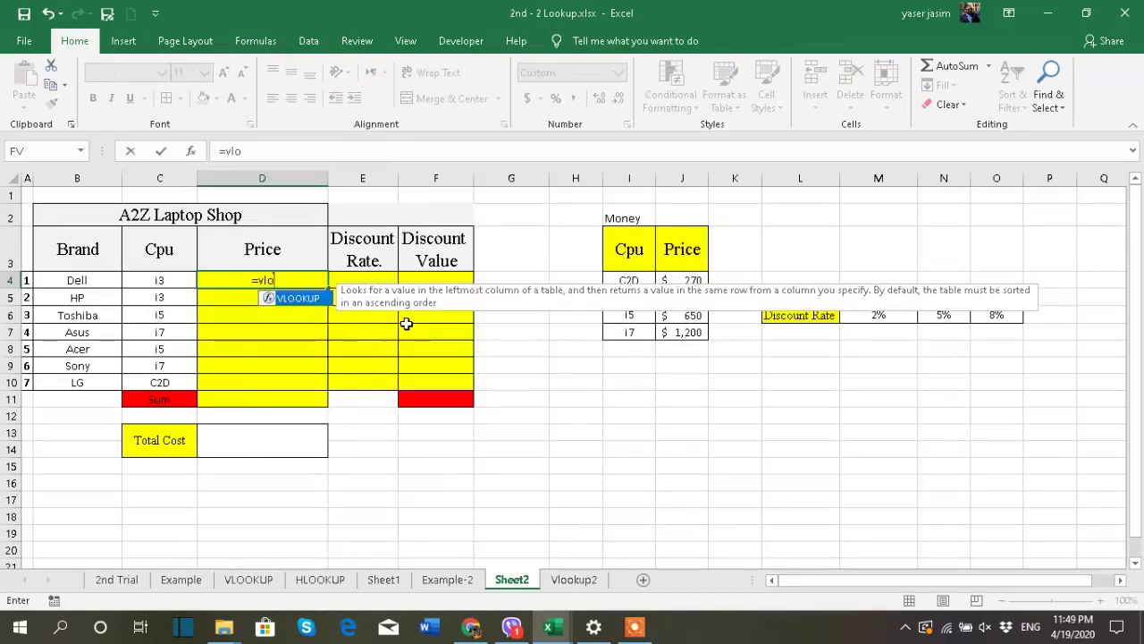
pyautogui.doubleClick(310, 300)
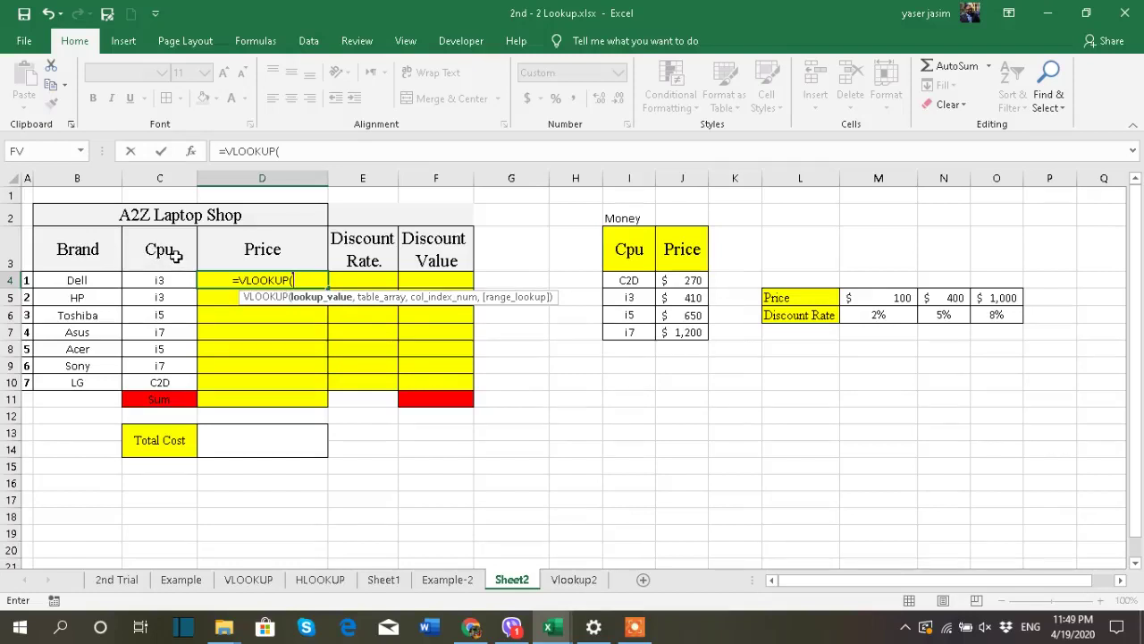
pyautogui.click(177, 283)
pyautogui.write(',')
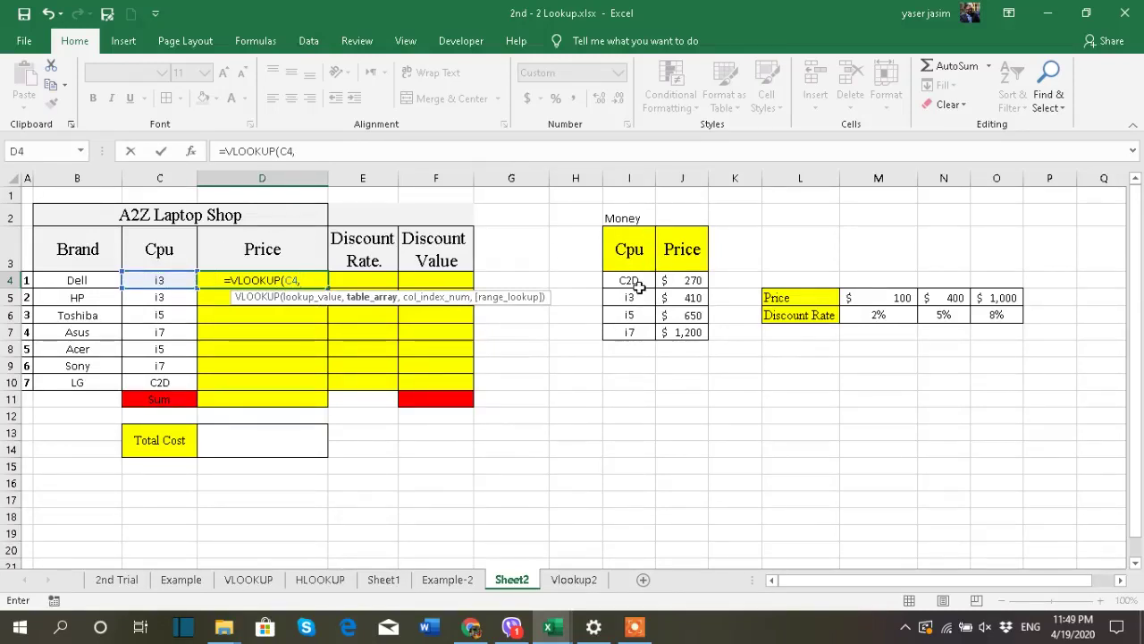
pyautogui.write('mo')
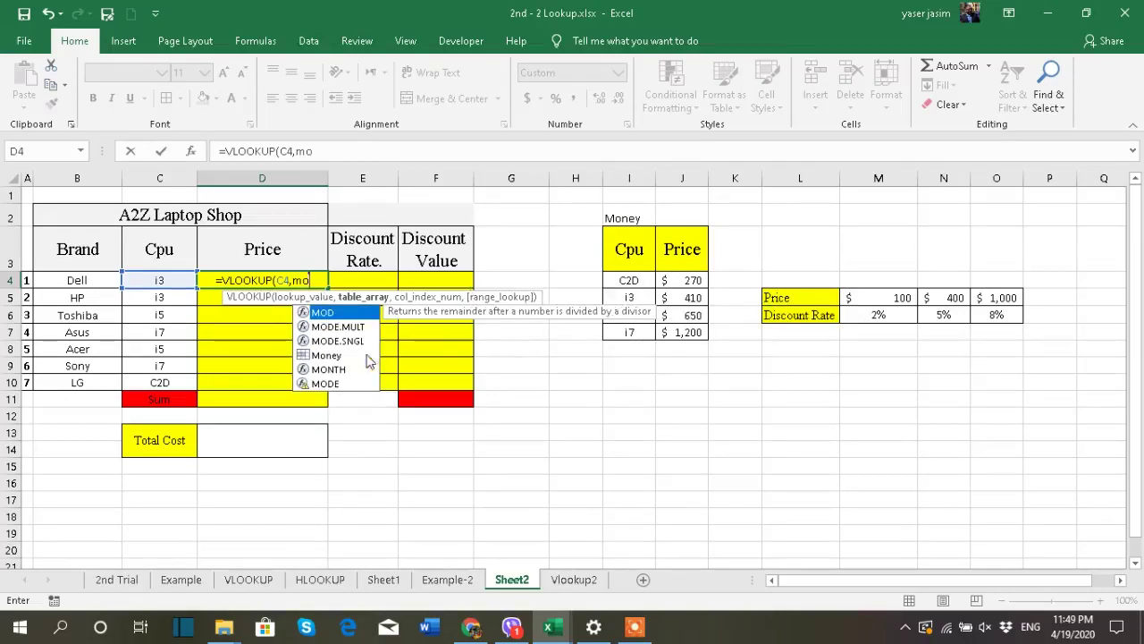
pyautogui.click(328, 357)
pyautogui.doubleClick(327, 357)
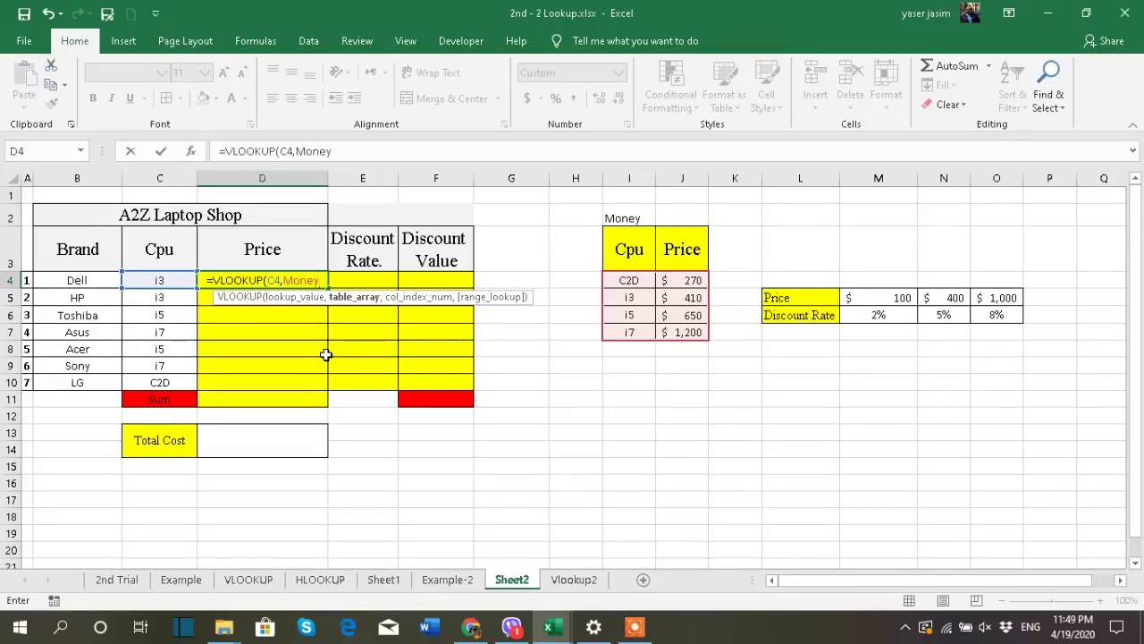
pyautogui.write(',')
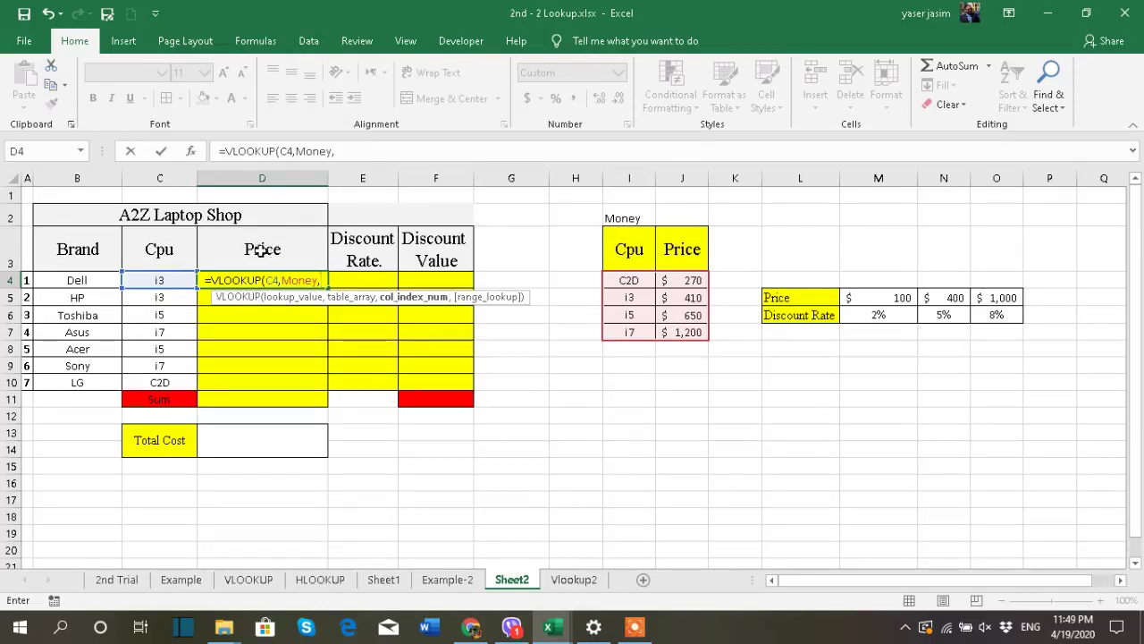
pyautogui.write('2')
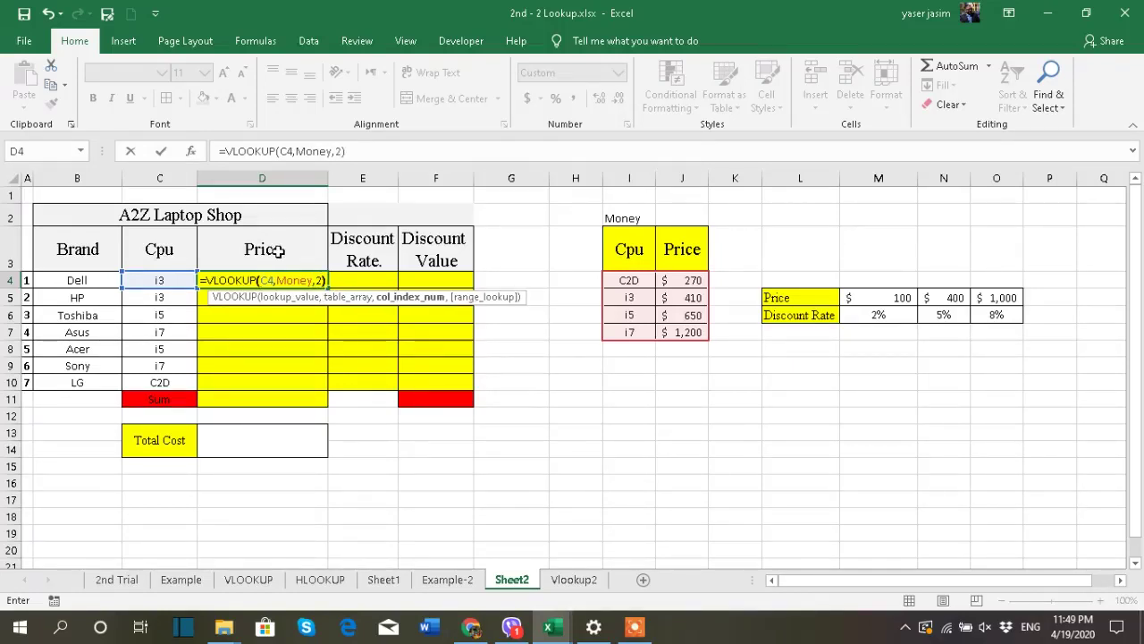
pyautogui.write(')')
pyautogui.press('Return')
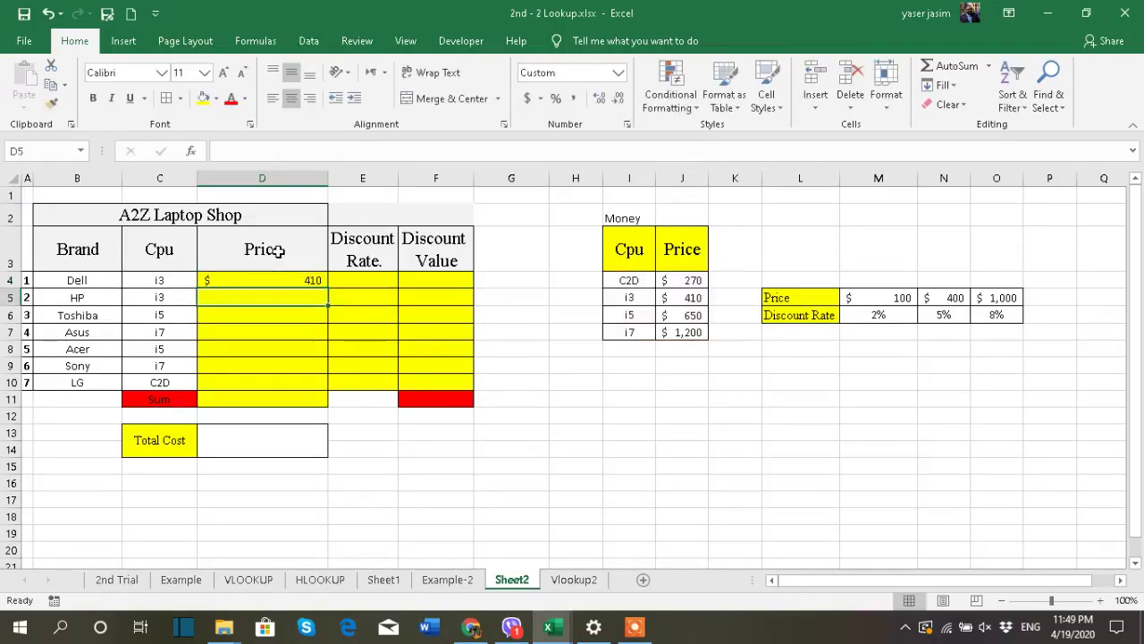
# Fill the price lookup formula from D4 down through D10 and inspect the formulas in the Price column.
pyautogui.click(267, 280)
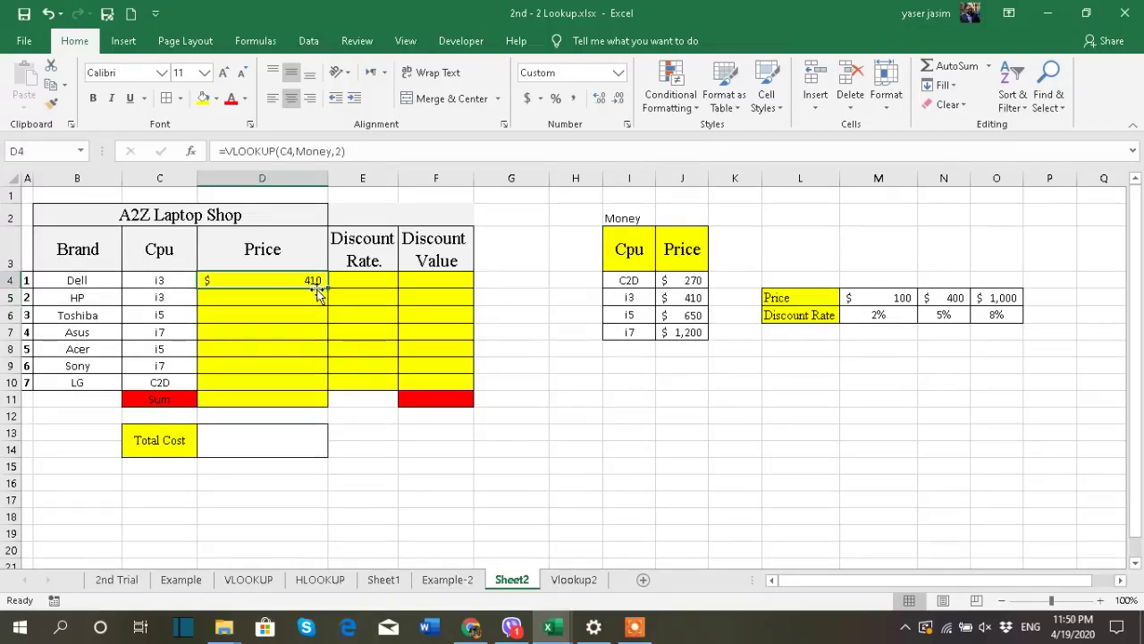
pyautogui.moveTo(329, 289); pyautogui.dragTo(325, 384)
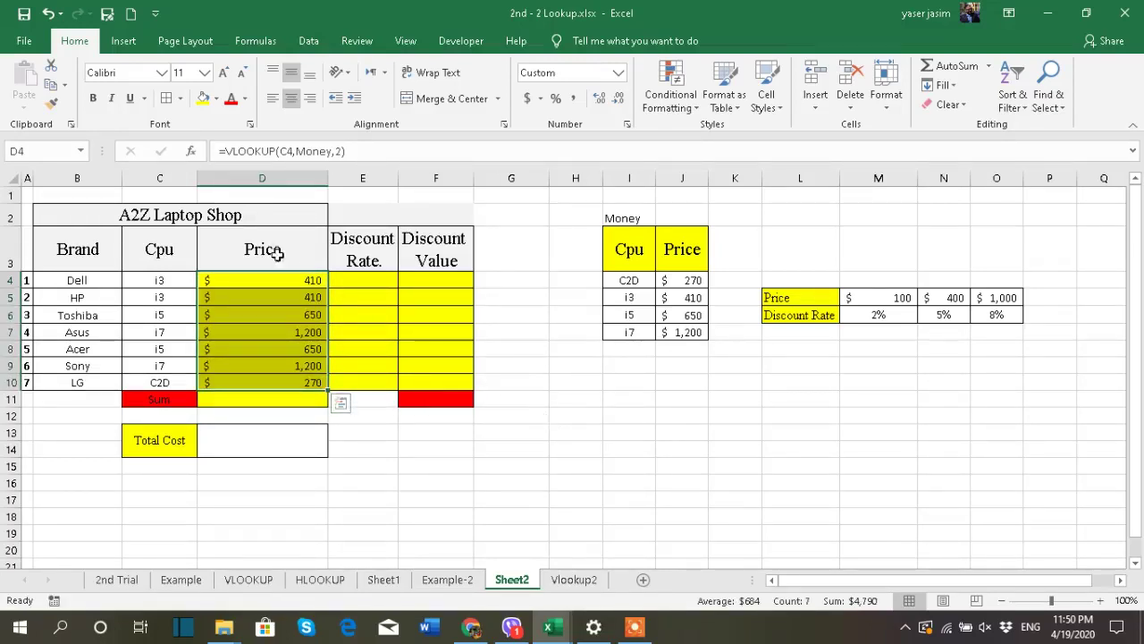
pyautogui.click(282, 295)
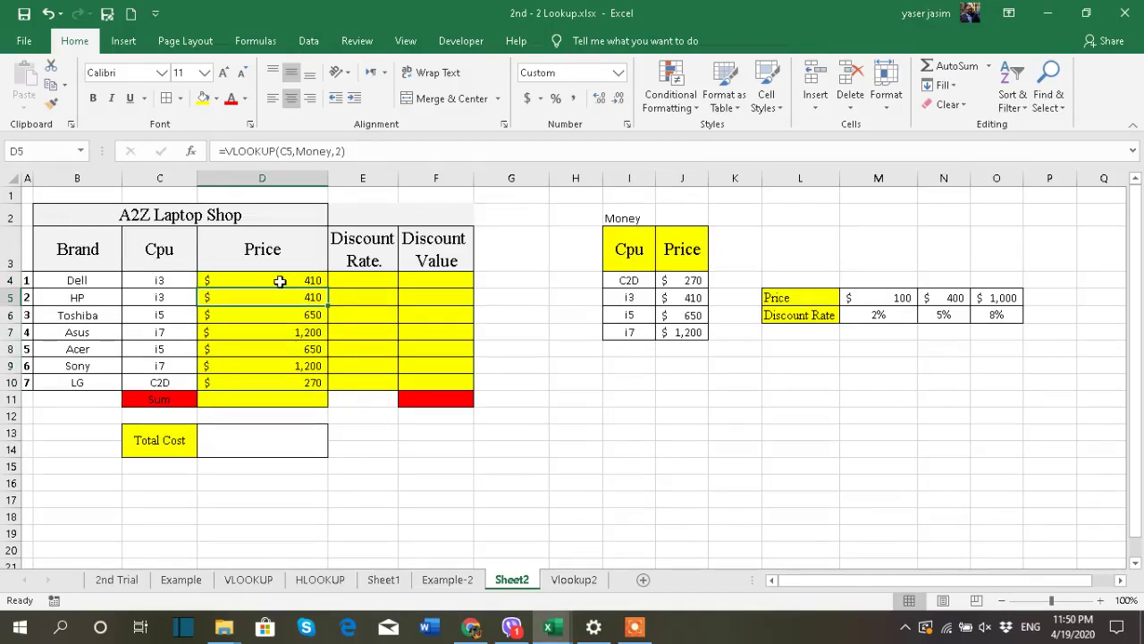
pyautogui.click(282, 258)
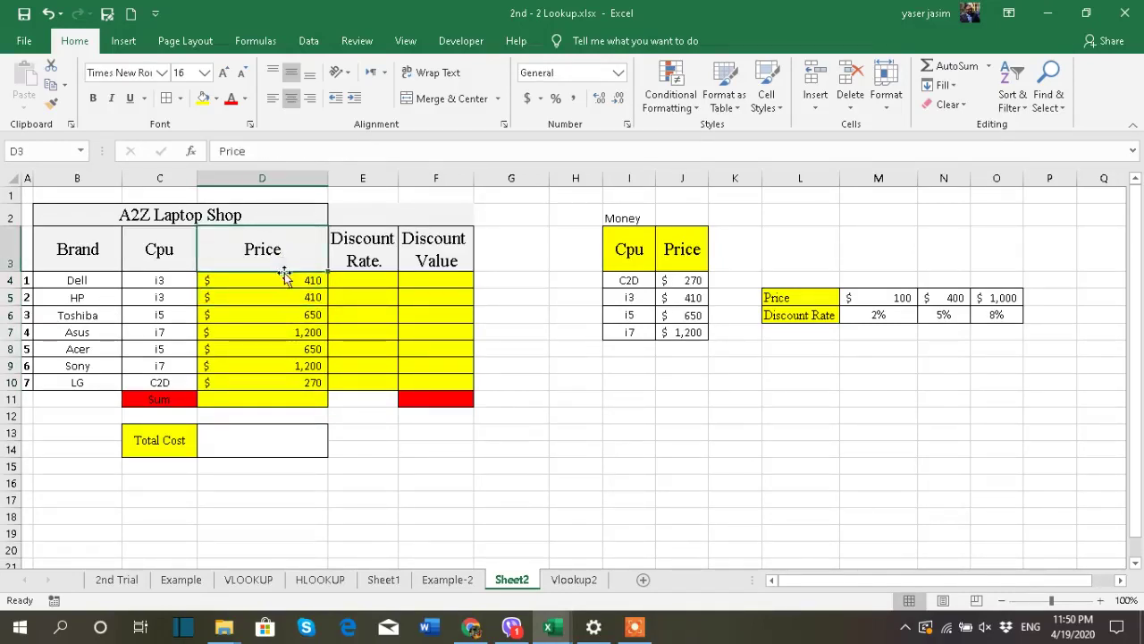
pyautogui.click(286, 280)
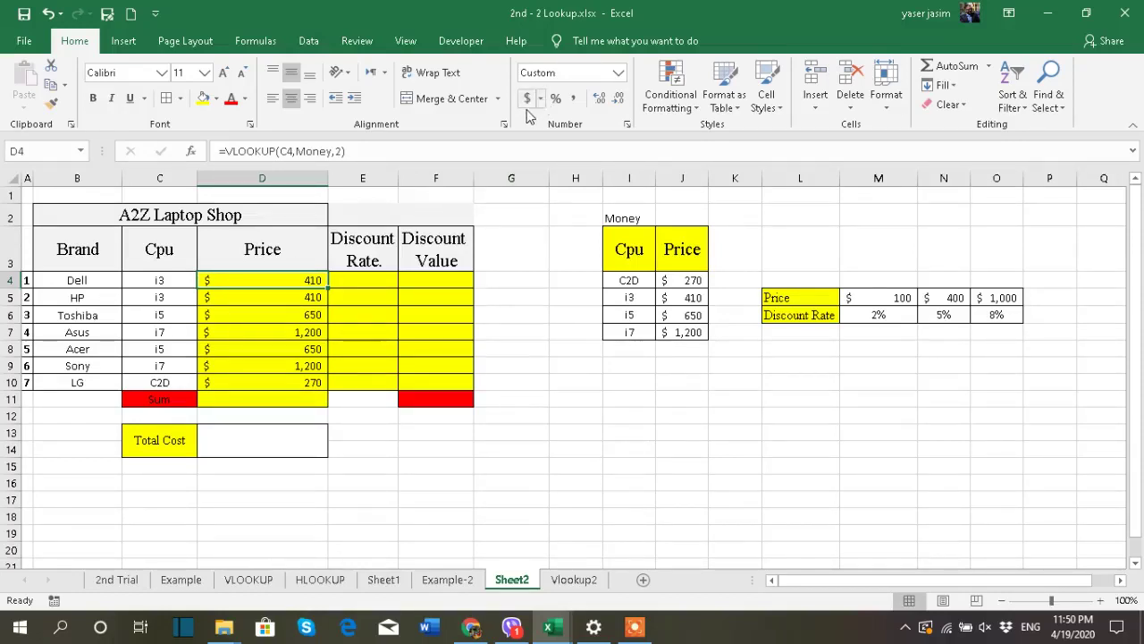
pyautogui.click(353, 284)
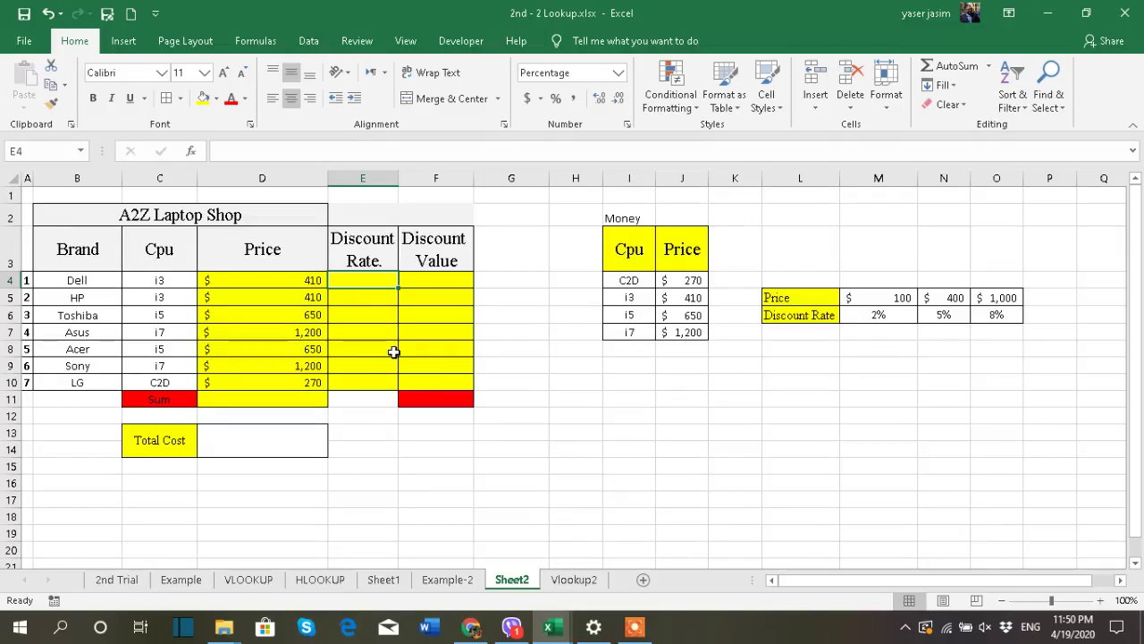
# Clear the price lookup formulas from D4:D10.
pyautogui.moveTo(268, 283); pyautogui.dragTo(280, 382)
pyautogui.press('Delete')
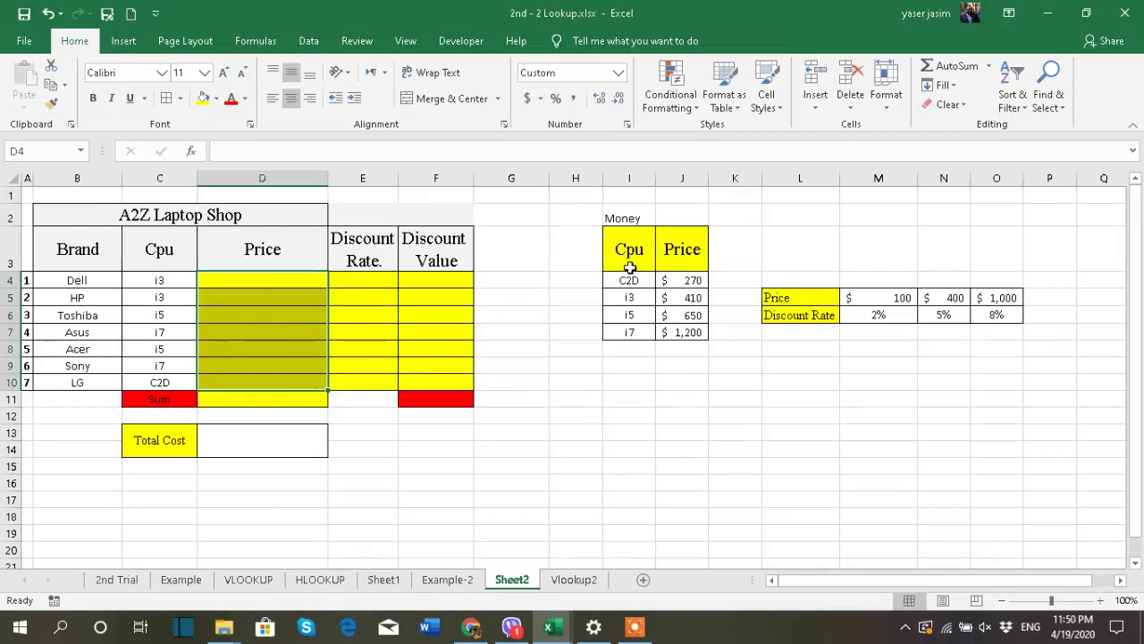
pyautogui.moveTo(633, 284); pyautogui.dragTo(671, 332)
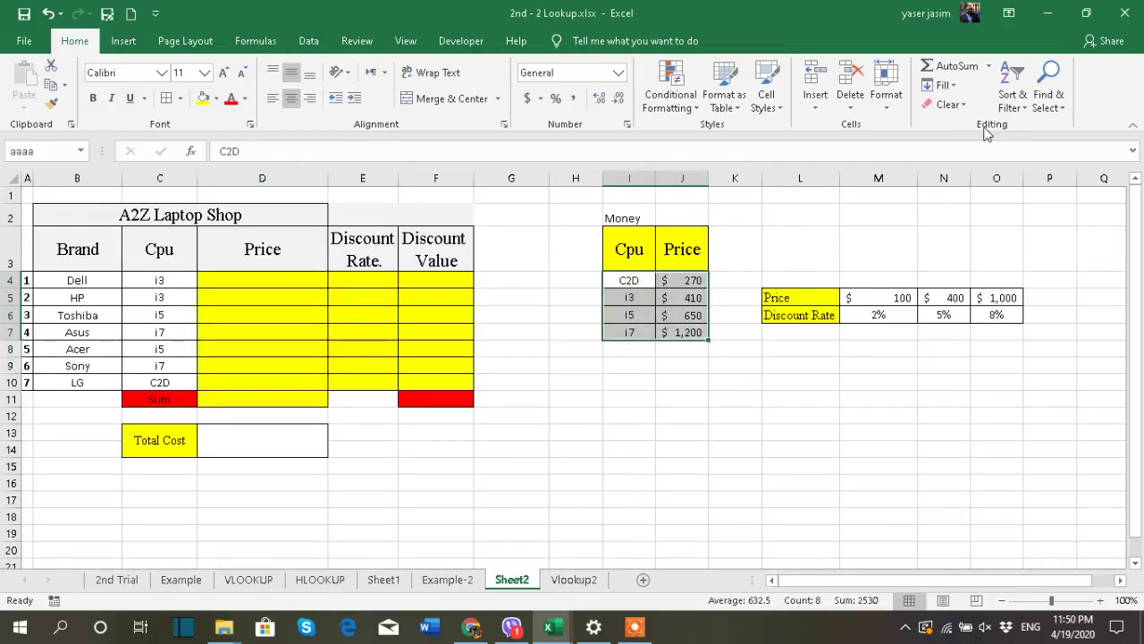
pyautogui.click(1023, 112)
pyautogui.click(650, 449)
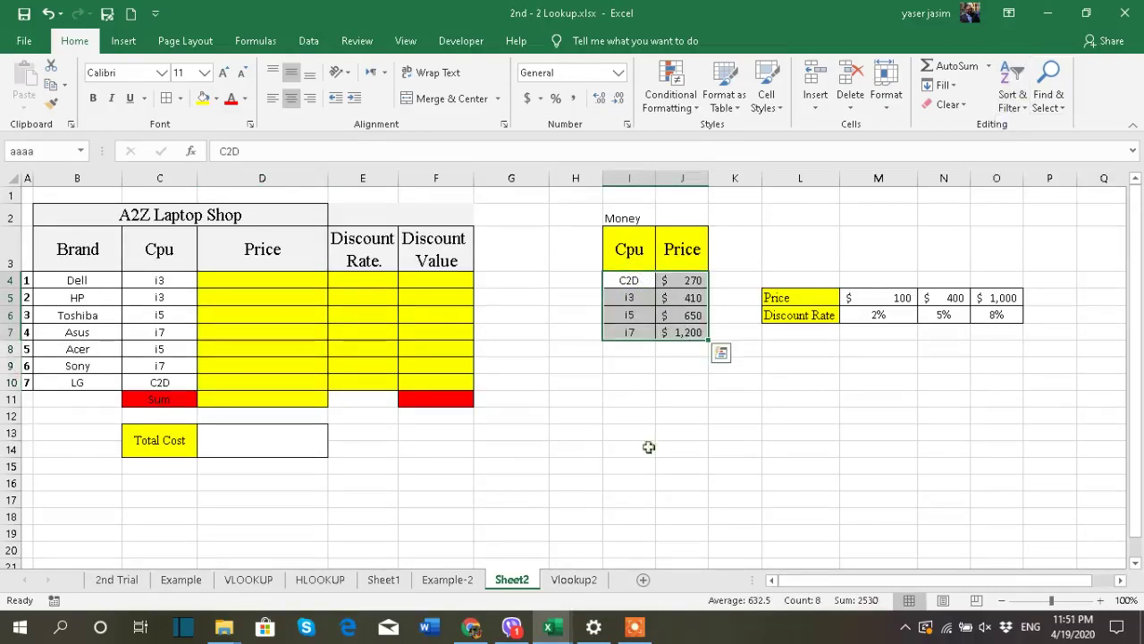
pyautogui.click(646, 428)
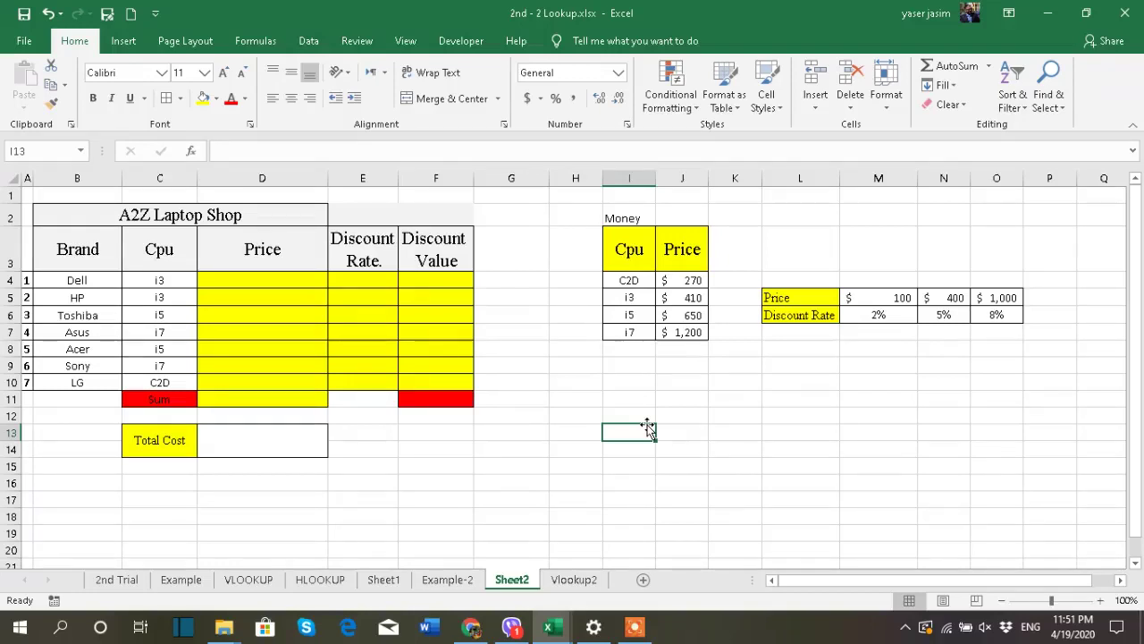
# Begin a VLOOKUP formula in cell D4 with C4 as lookup value, Money as table array and column index 2.
pyautogui.click(281, 282)
pyautogui.write('=vlo')
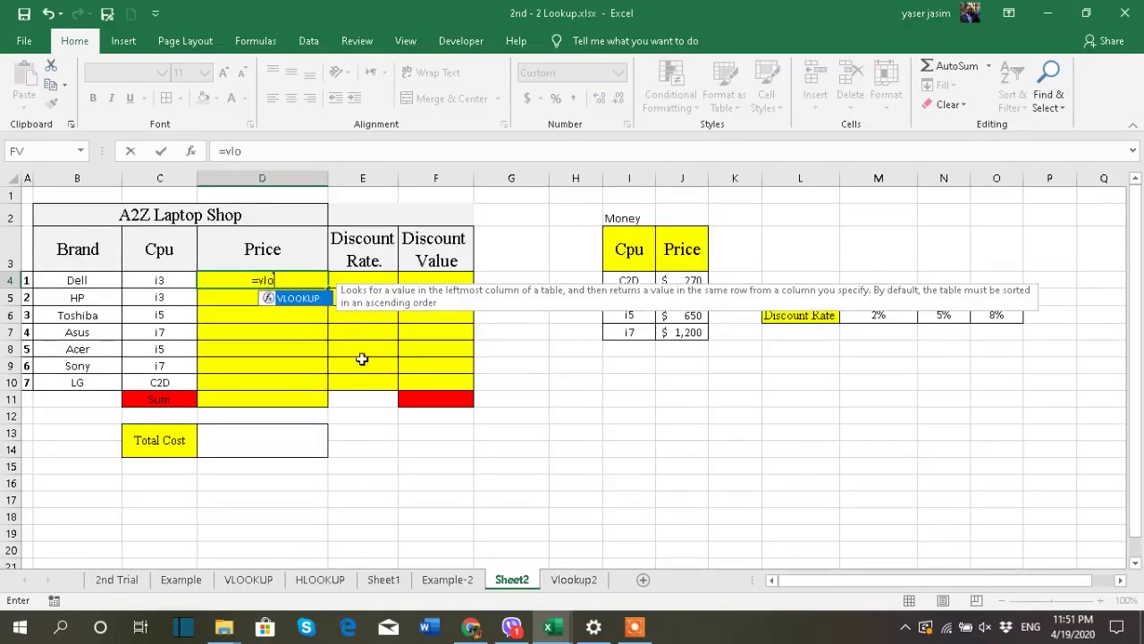
pyautogui.doubleClick(300, 302)
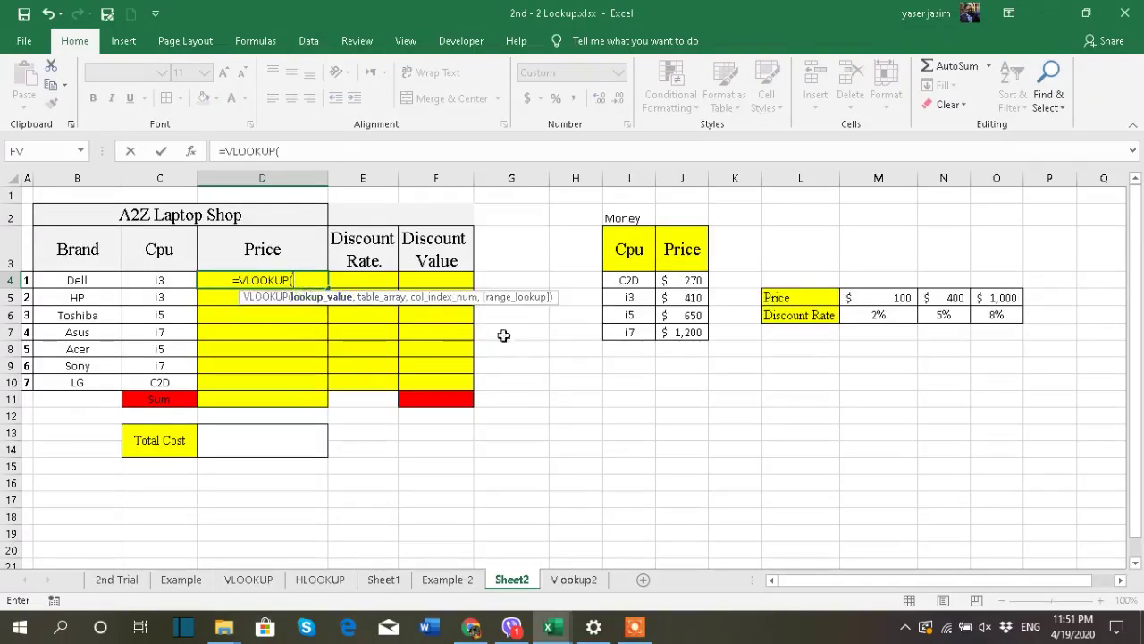
pyautogui.click(173, 281)
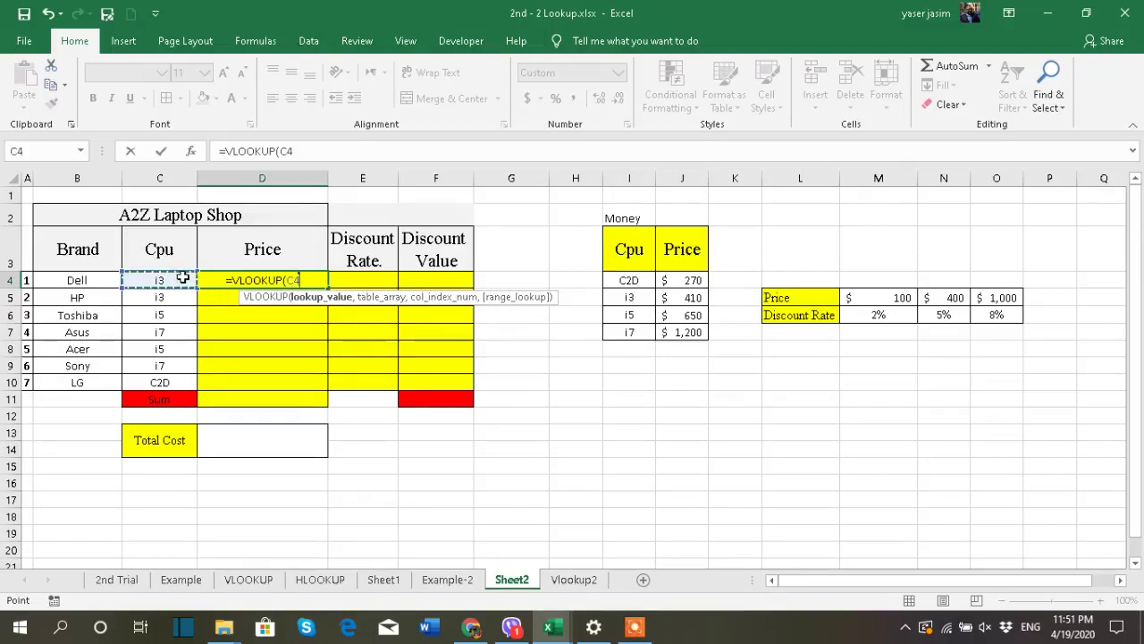
pyautogui.write(',')
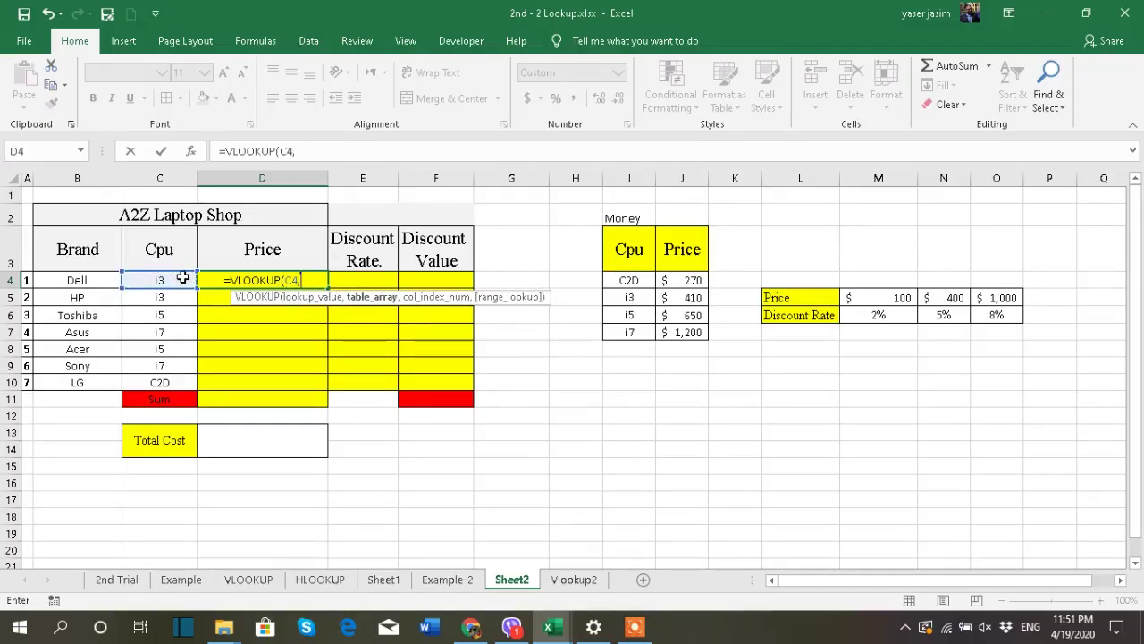
pyautogui.write('mone')
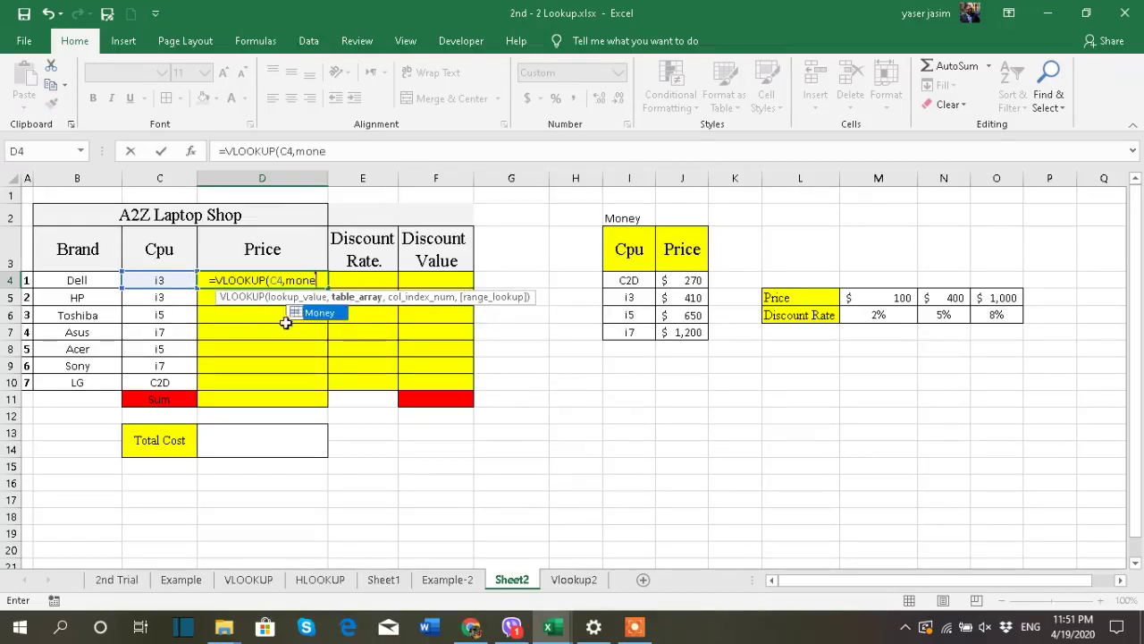
pyautogui.doubleClick(317, 313)
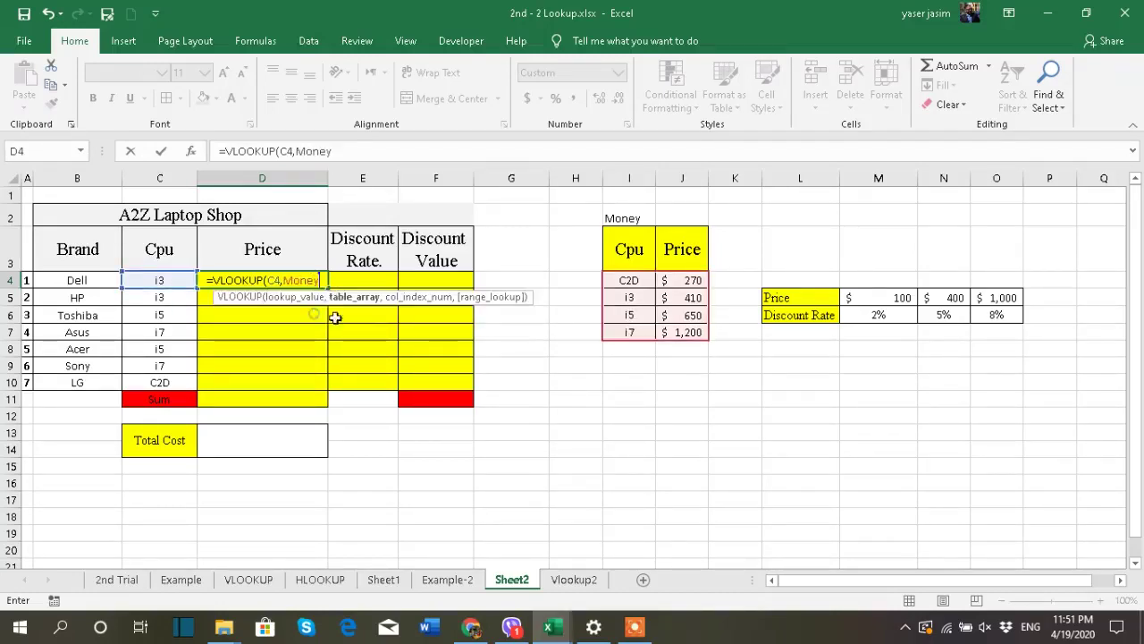
pyautogui.write(',')
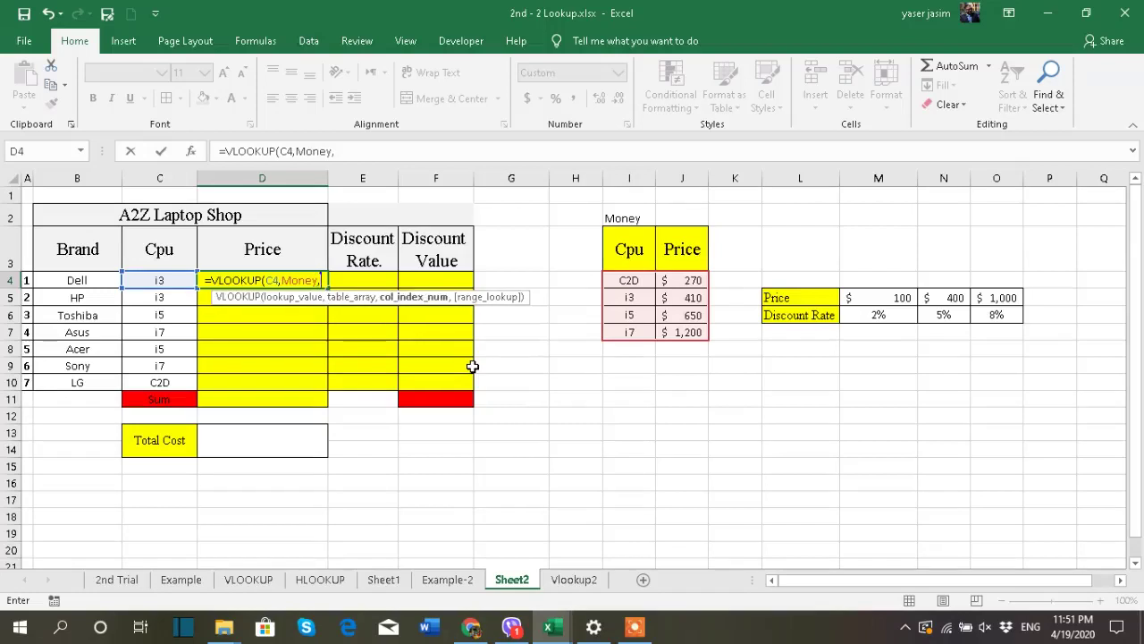
pyautogui.write('2')
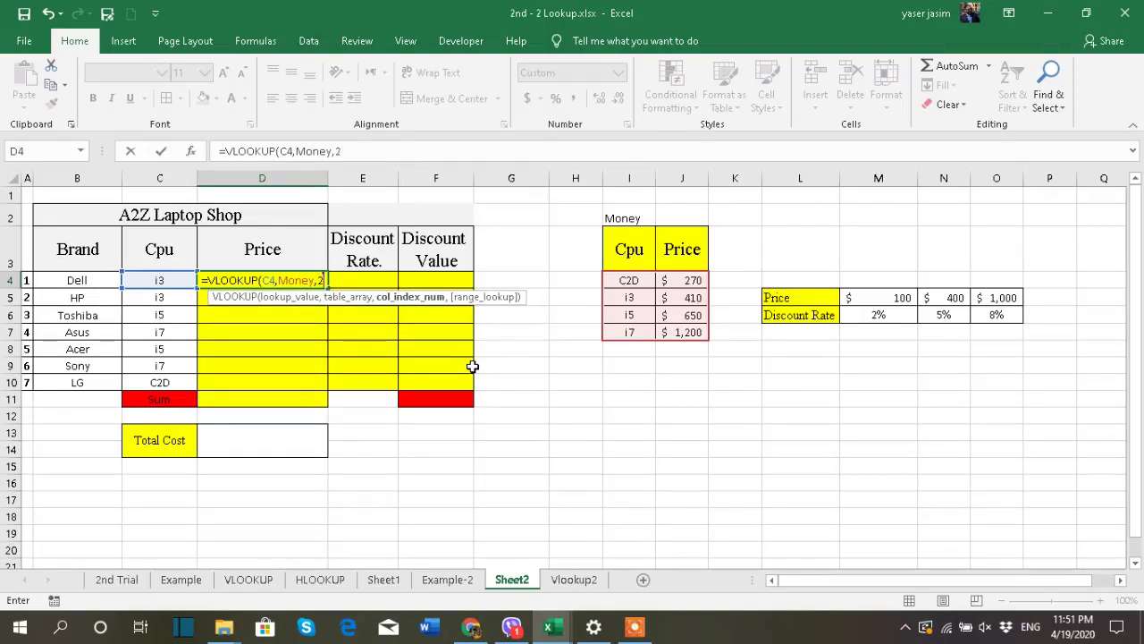
# Complete the D4 price formula with 0 as the range lookup for an exact match, giving =VLOOKUP(C4,Money,2,0).
pyautogui.write(',')
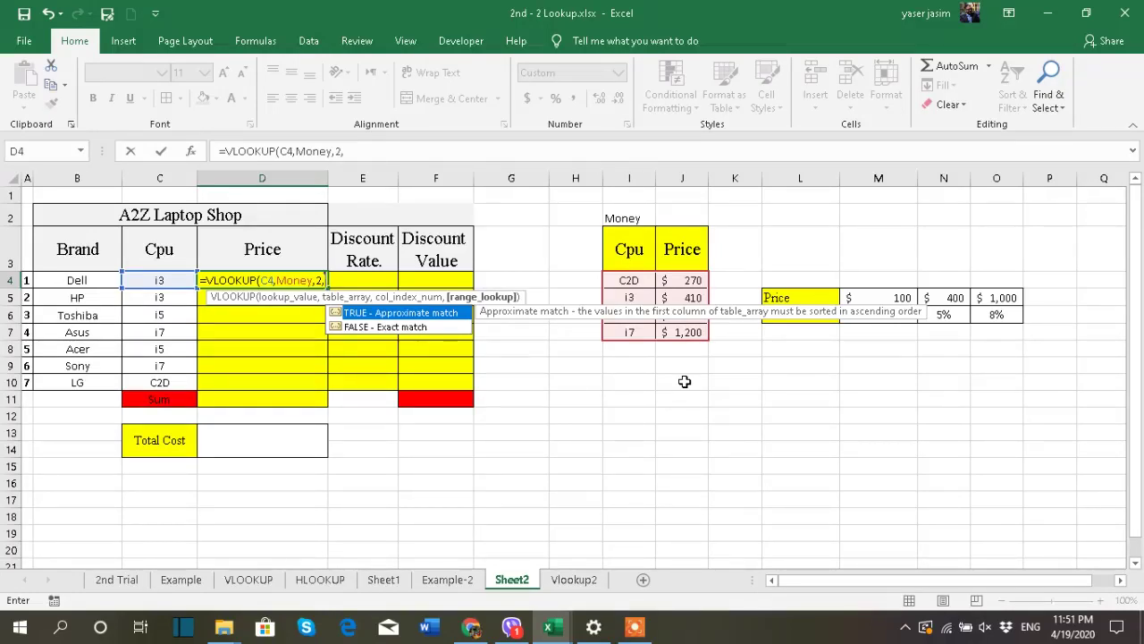
pyautogui.write('0')
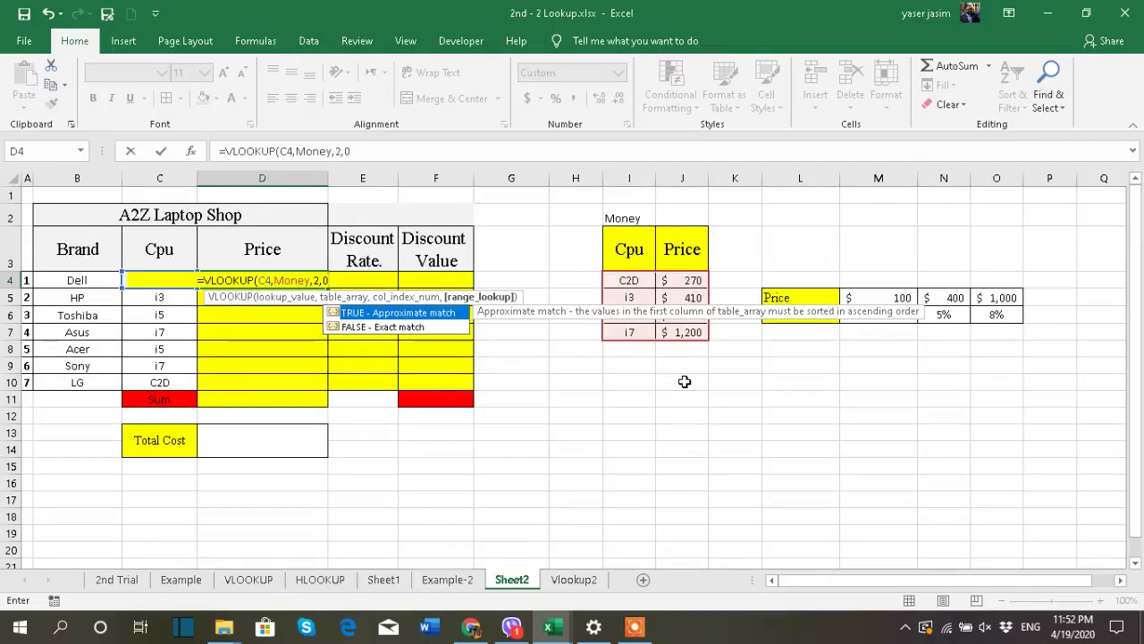
pyautogui.press('BackSpace')
pyautogui.write('1')
pyautogui.press('BackSpace')
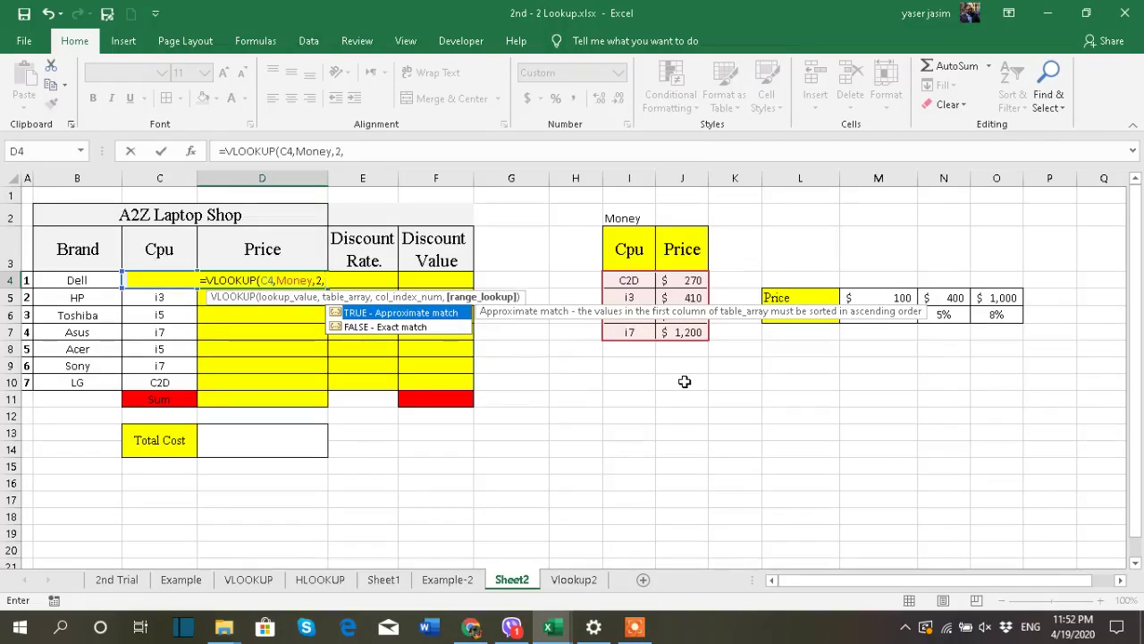
pyautogui.write('0')
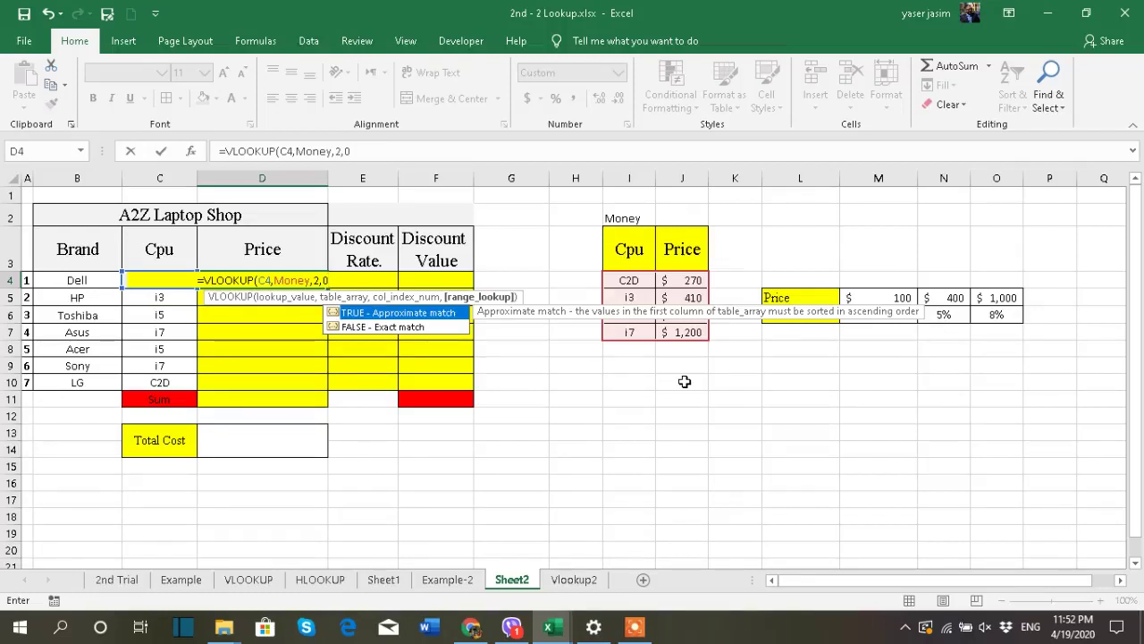
pyautogui.write(')')
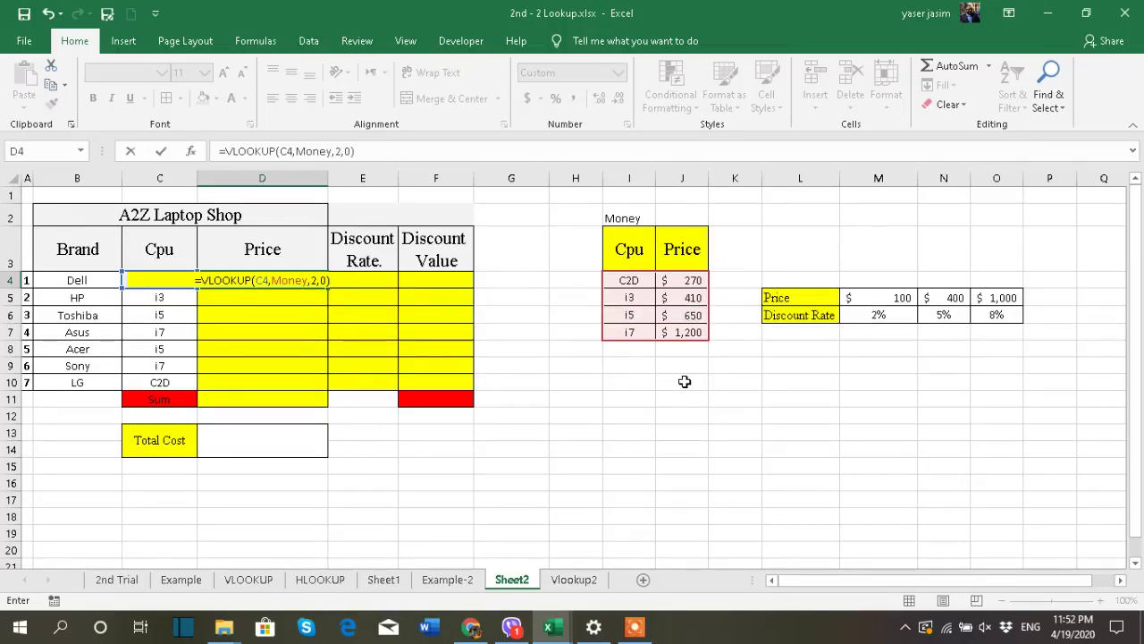
pyautogui.press('Return')
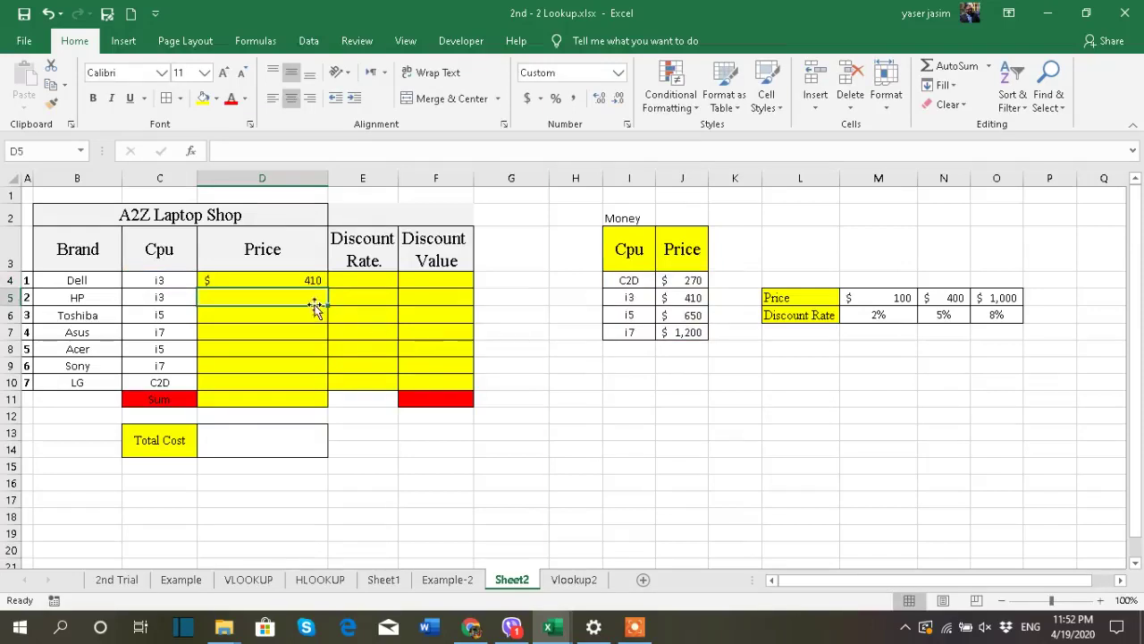
# Fill the exact-match price formula from D4 down through D10 and review it against the Cpu price table.
pyautogui.click(294, 280)
pyautogui.moveTo(328, 287); pyautogui.dragTo(328, 392)
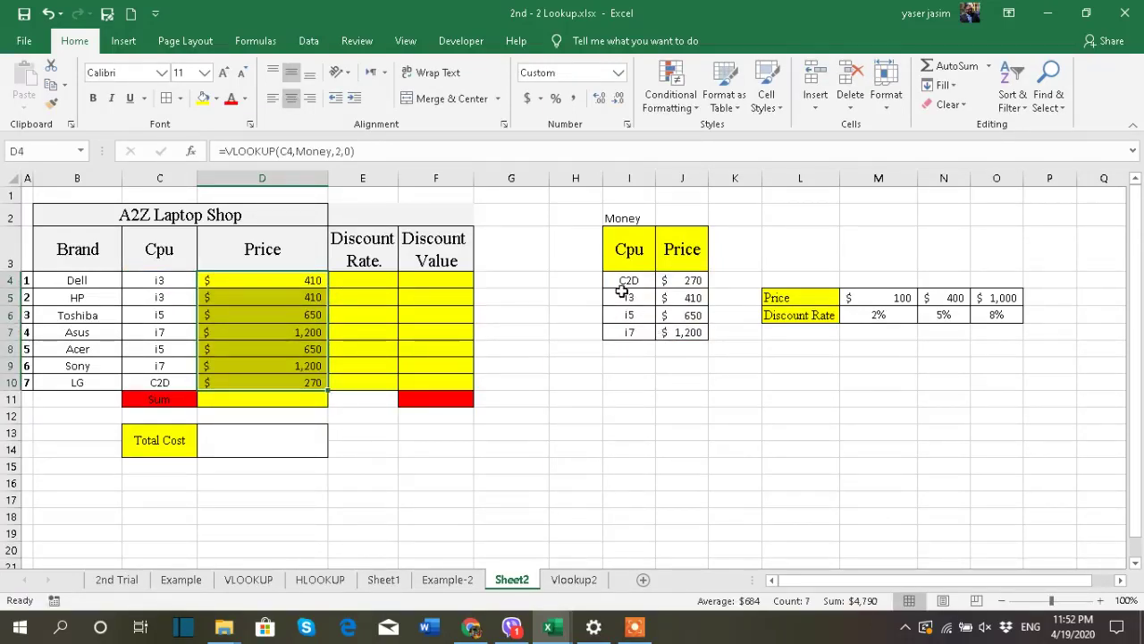
pyautogui.moveTo(631, 281); pyautogui.dragTo(677, 332)
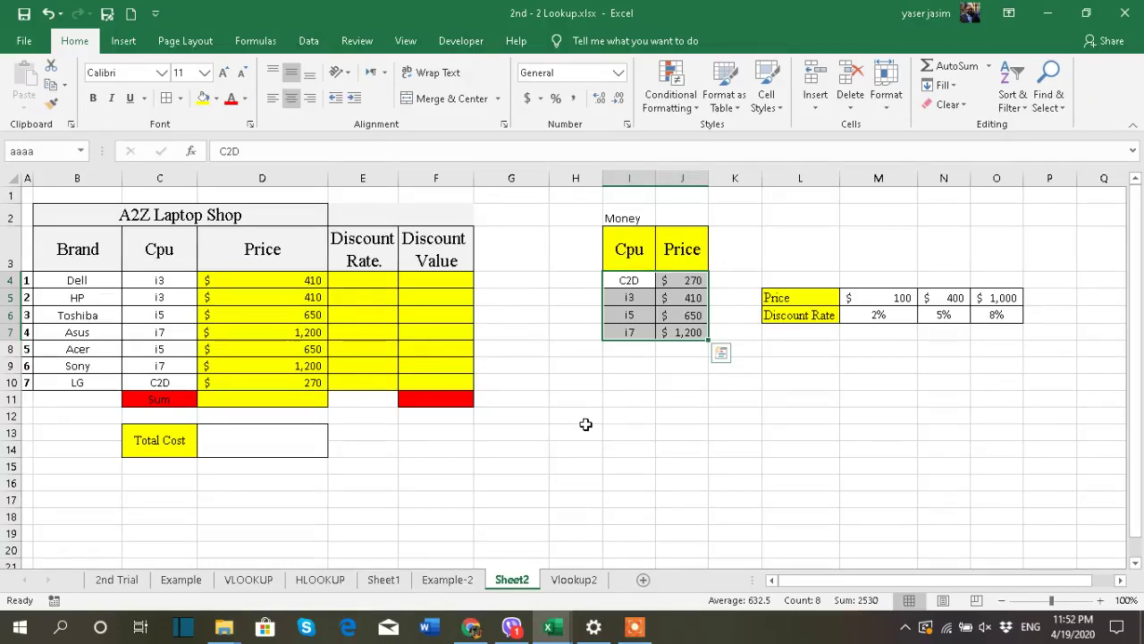
pyautogui.click(281, 284)
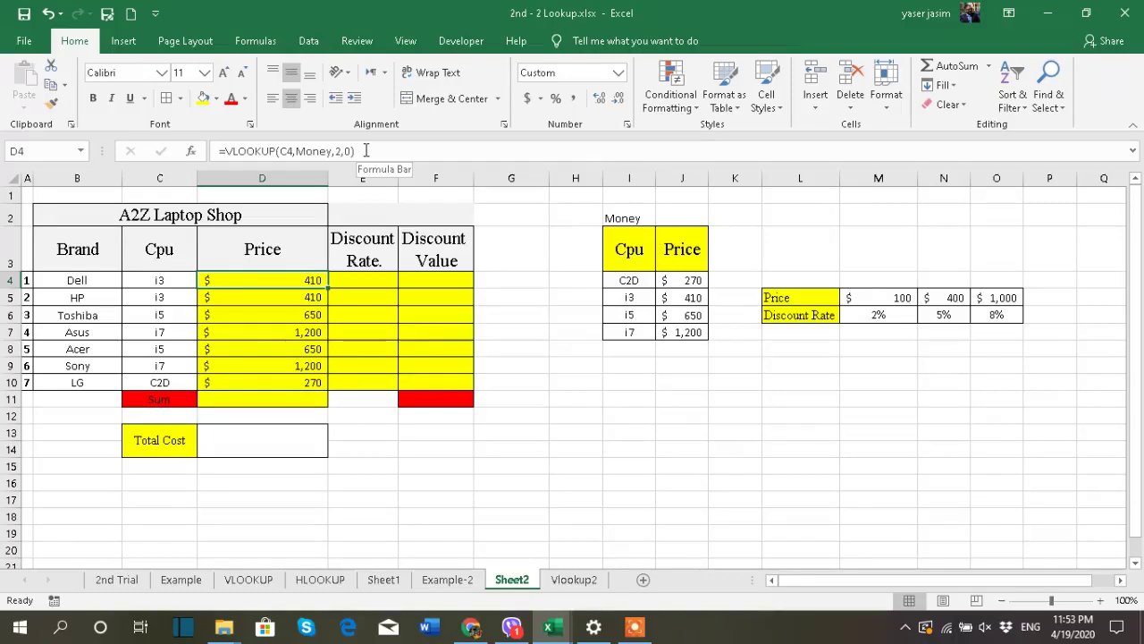
pyautogui.click(363, 279)
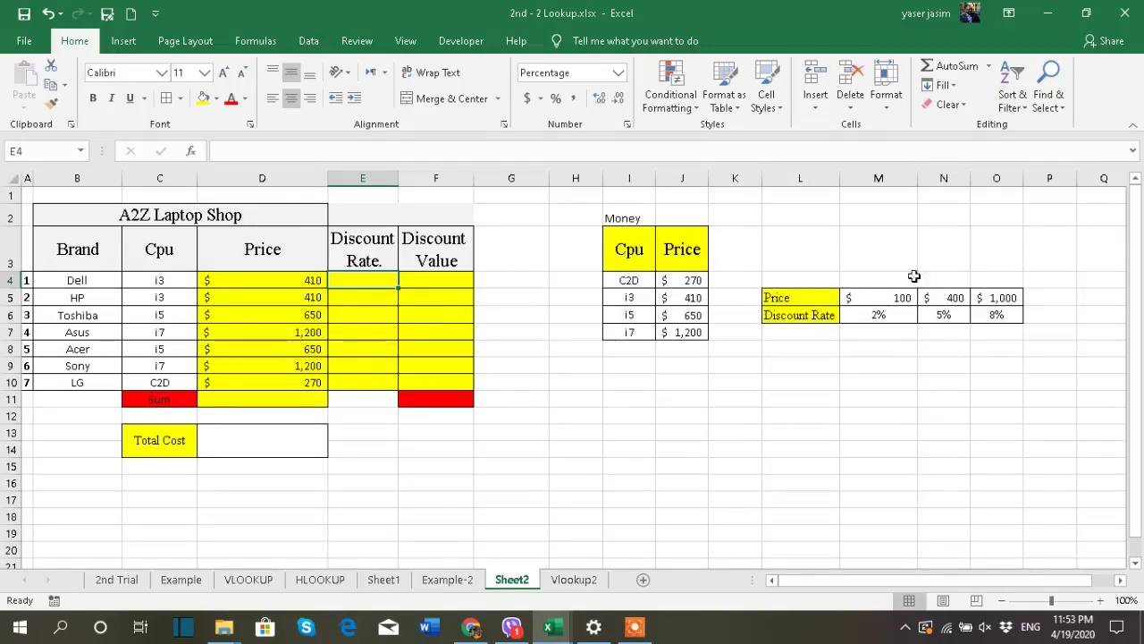
pyautogui.click(813, 313)
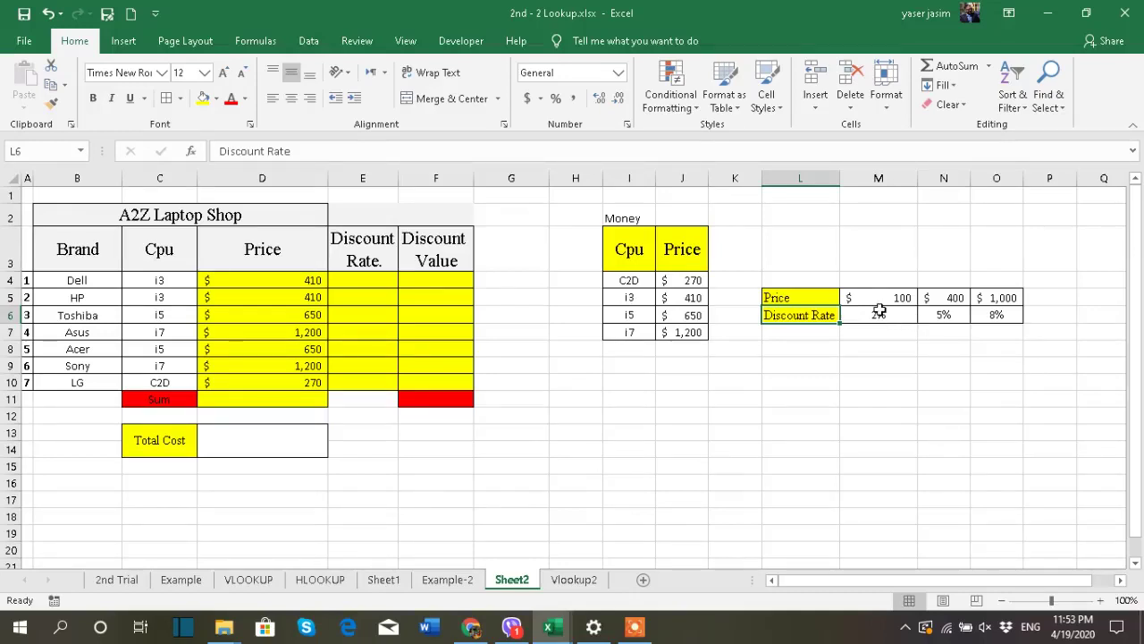
pyautogui.click(390, 283)
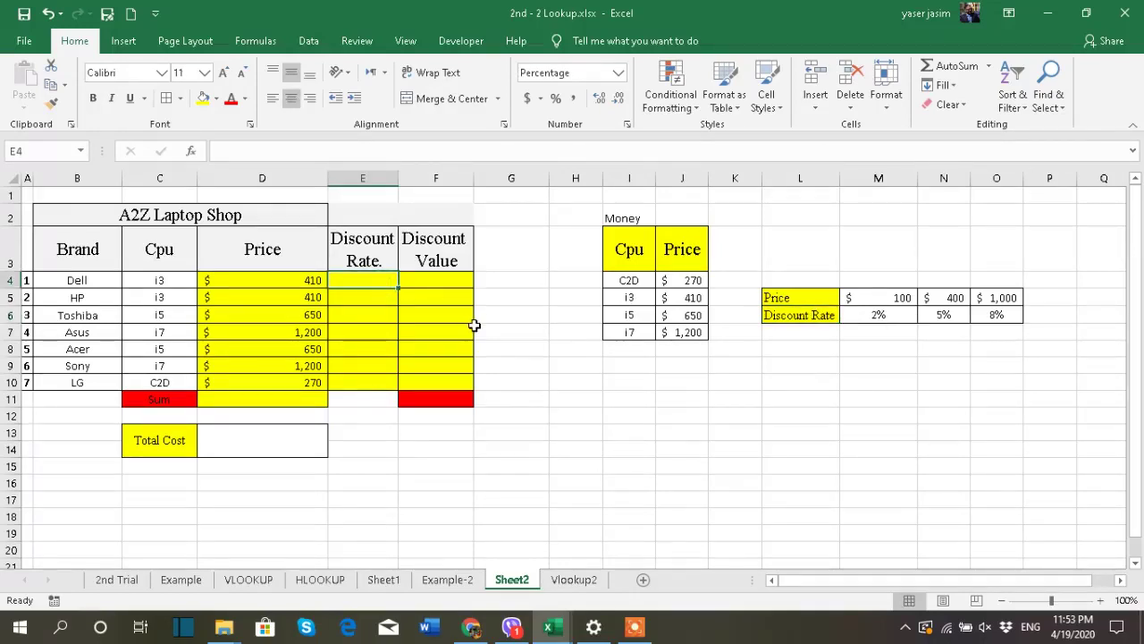
pyautogui.write('=')
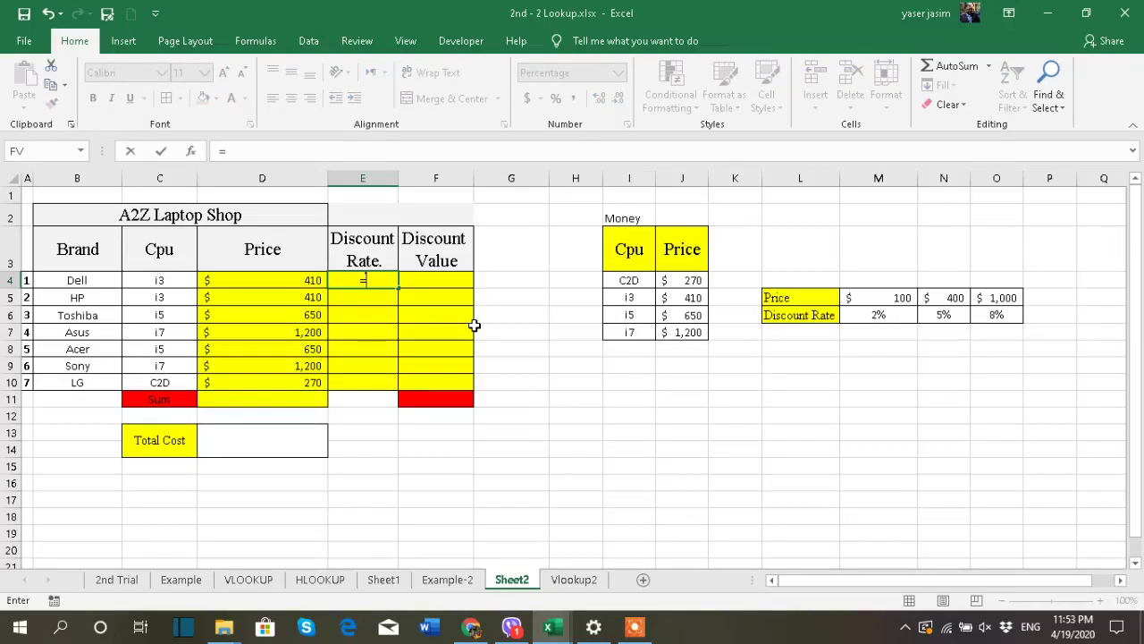
pyautogui.press('Escape')
pyautogui.click(611, 429)
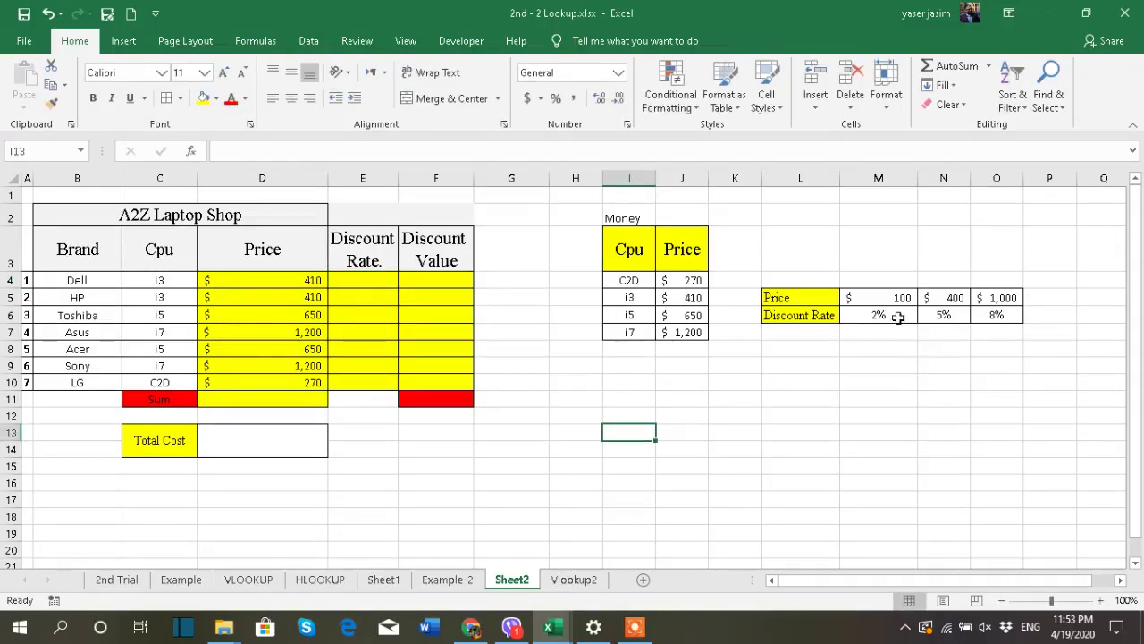
pyautogui.moveTo(882, 300); pyautogui.dragTo(1017, 318)
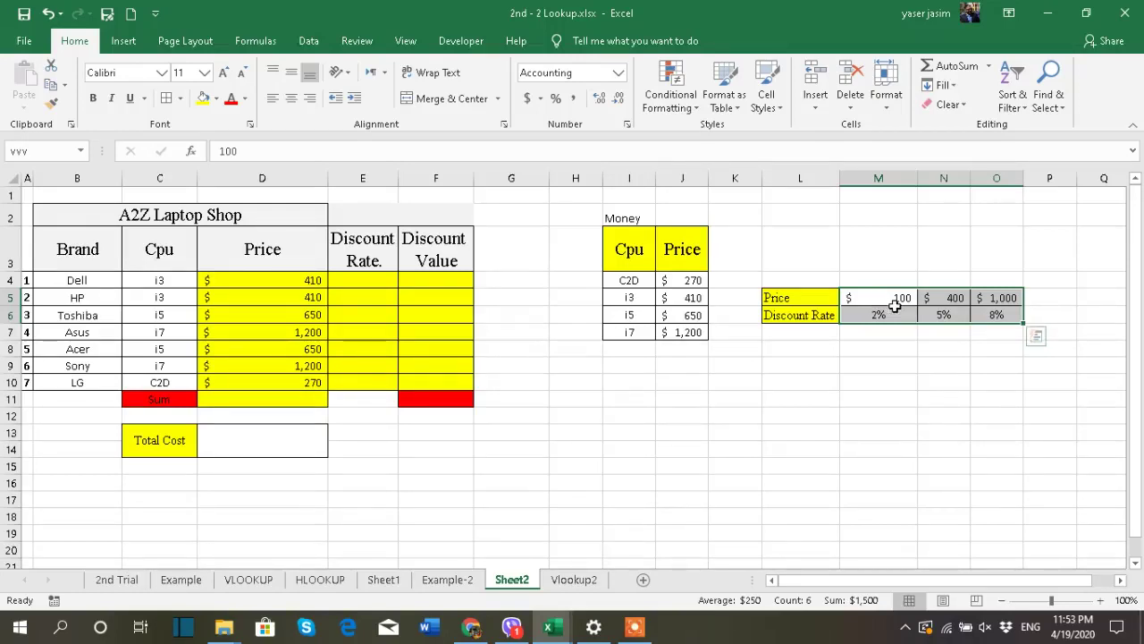
pyautogui.rightClick(992, 317)
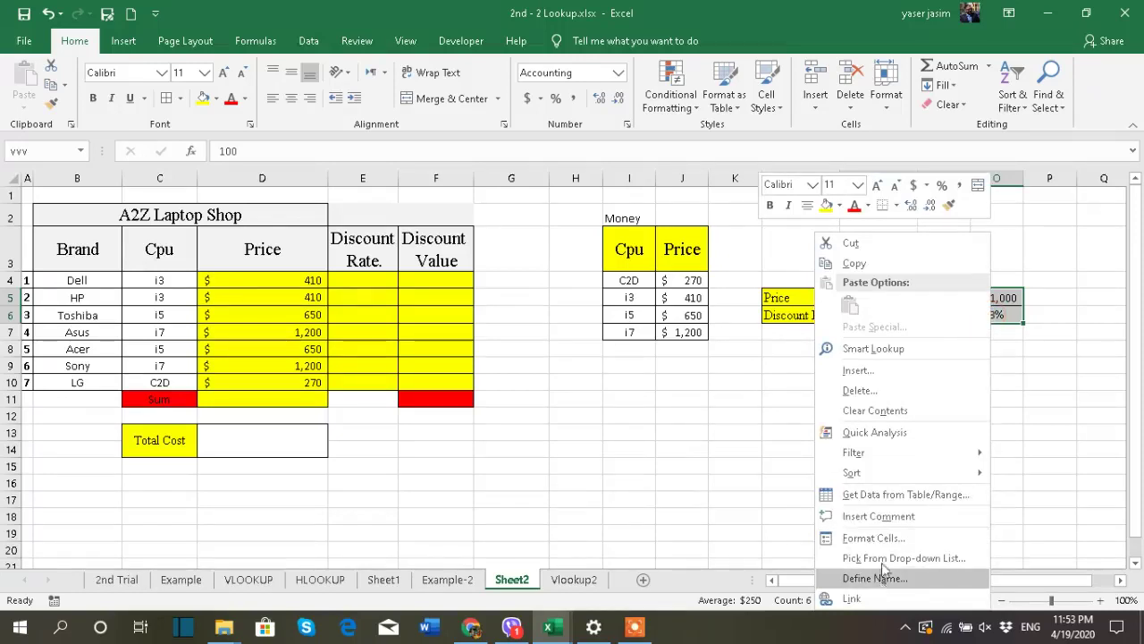
pyautogui.click(1037, 247)
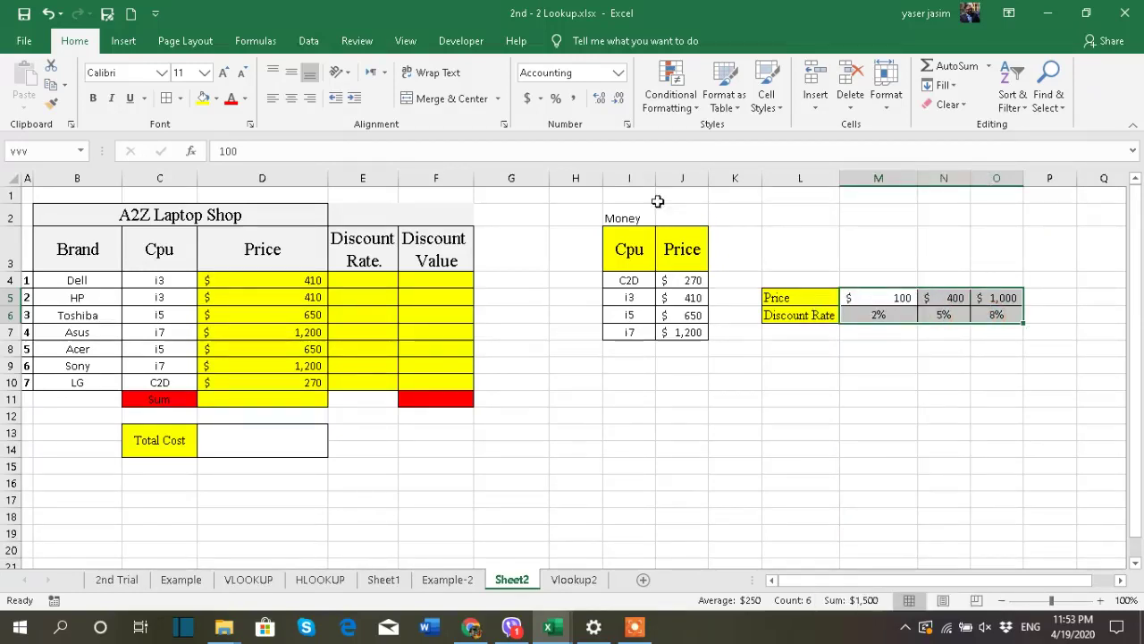
pyautogui.click(263, 41)
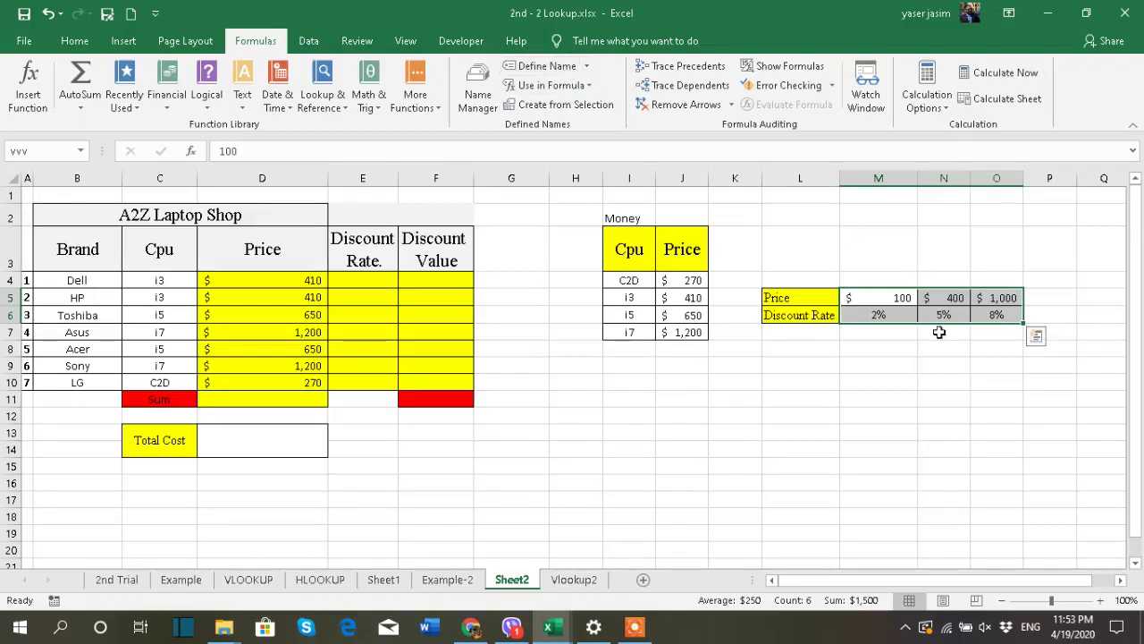
pyautogui.click(939, 385)
pyautogui.moveTo(818, 295); pyautogui.dragTo(818, 315)
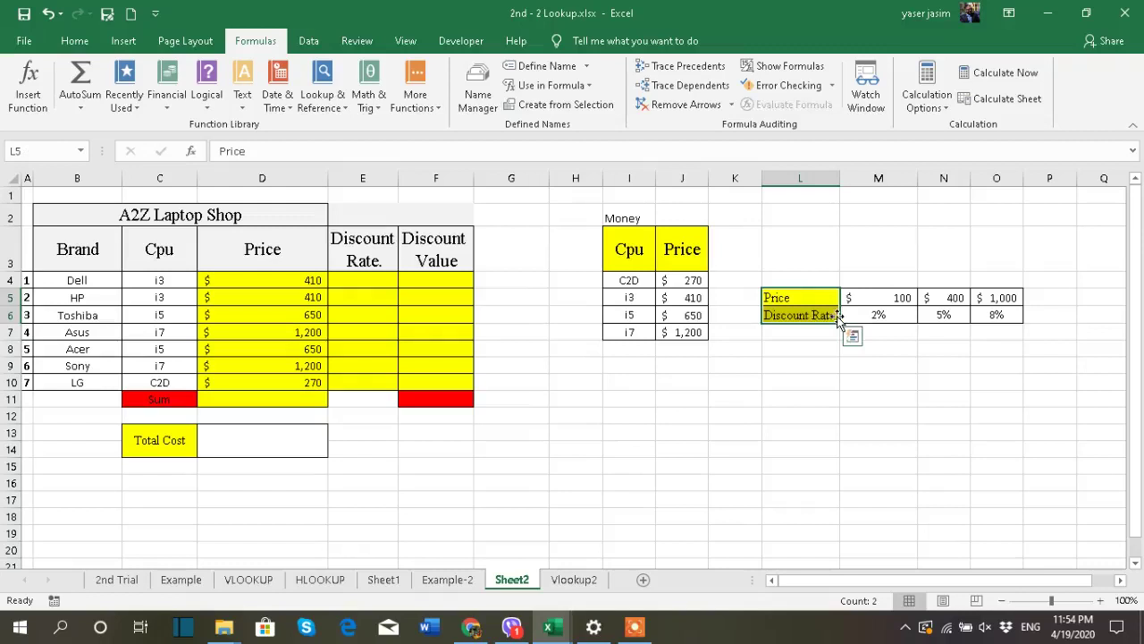
# Define the name DR with Workbook scope for the price and discount rate values in M5:O6.
pyautogui.moveTo(883, 298); pyautogui.dragTo(991, 312)
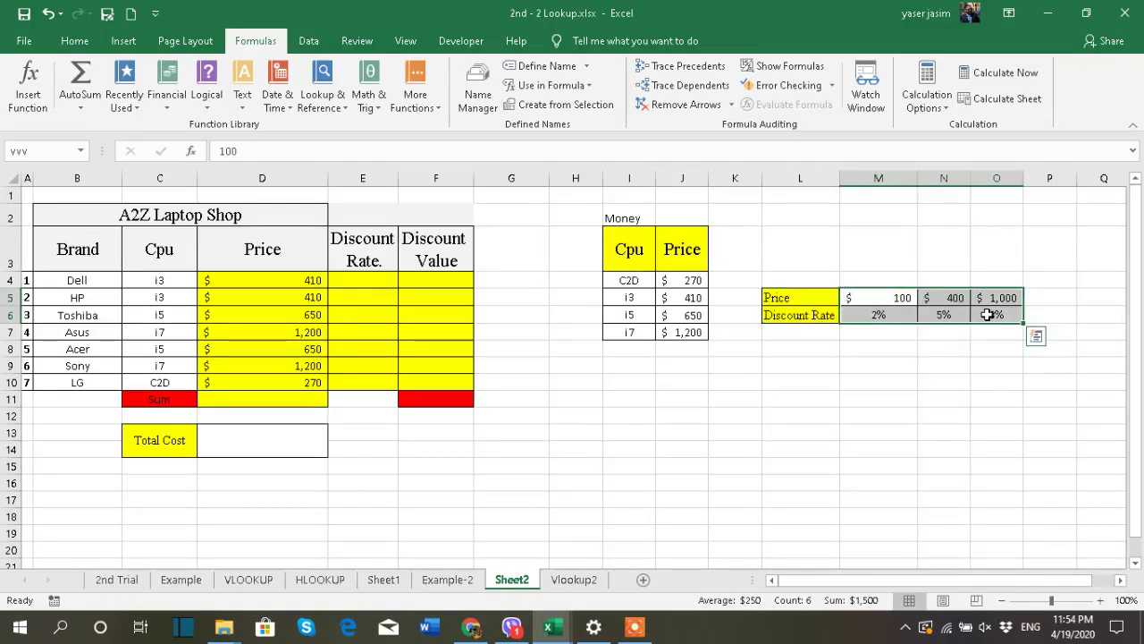
pyautogui.rightClick(922, 304)
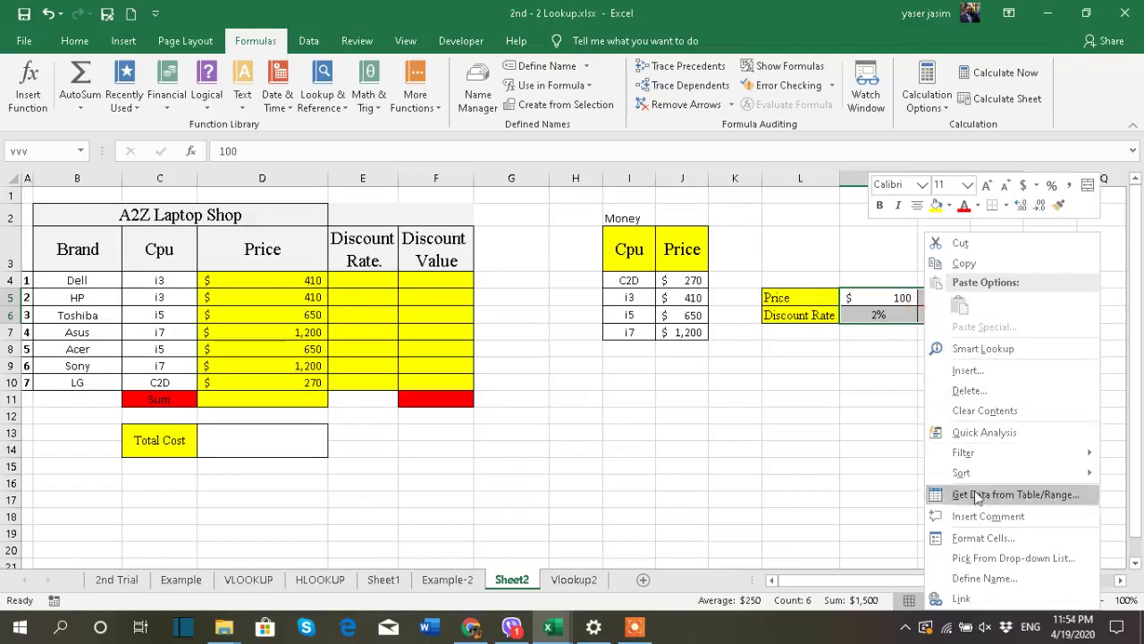
pyautogui.click(983, 578)
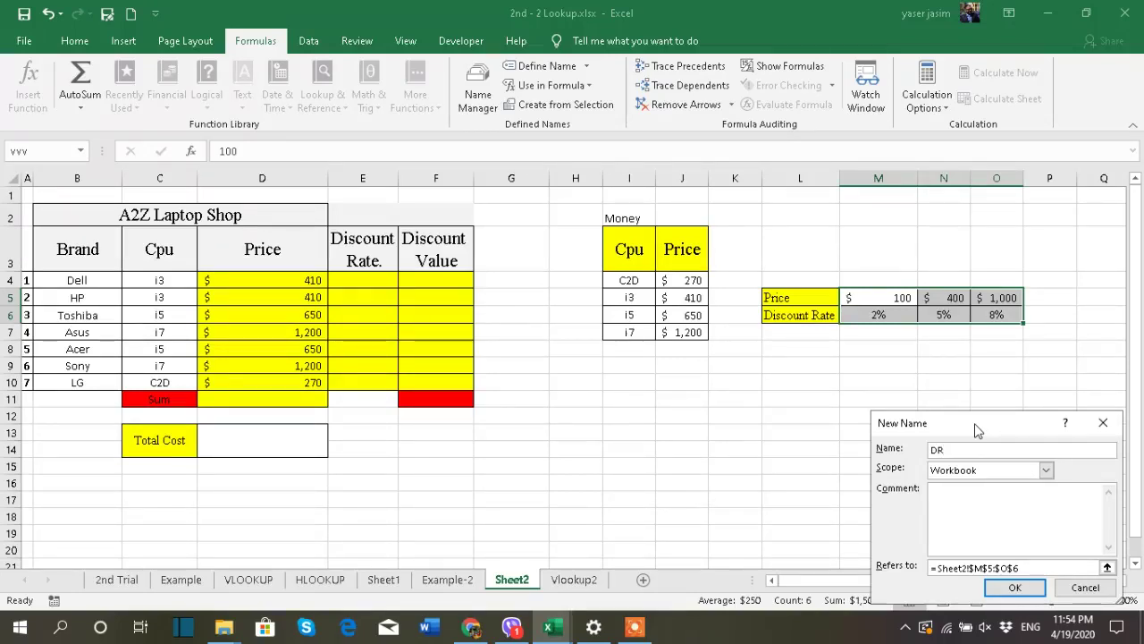
pyautogui.click(1014, 586)
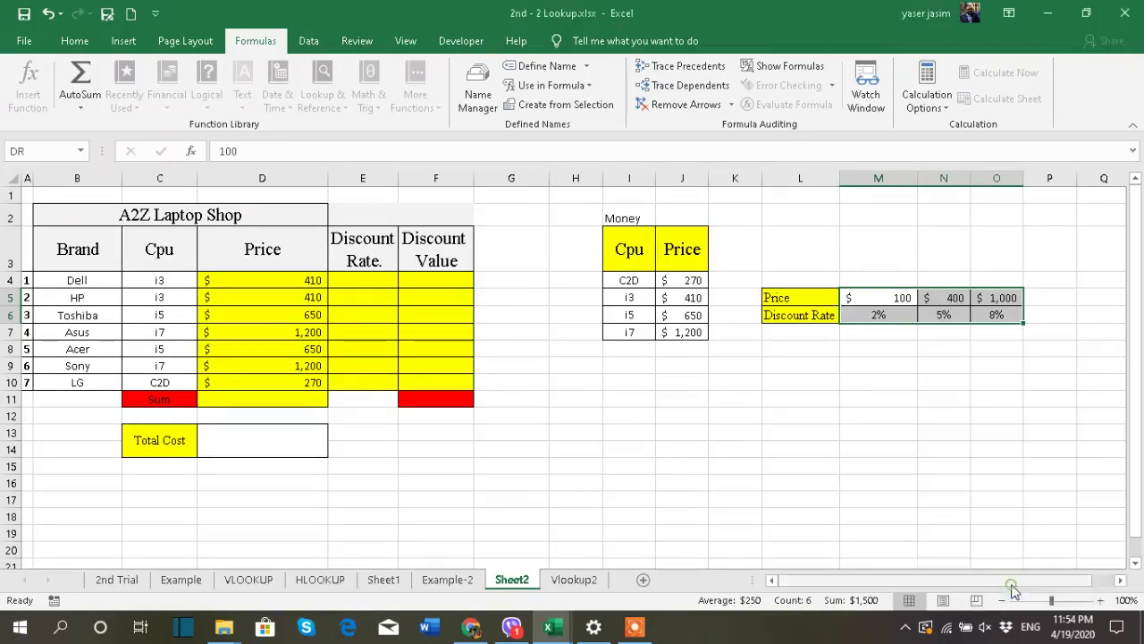
pyautogui.click(1054, 314)
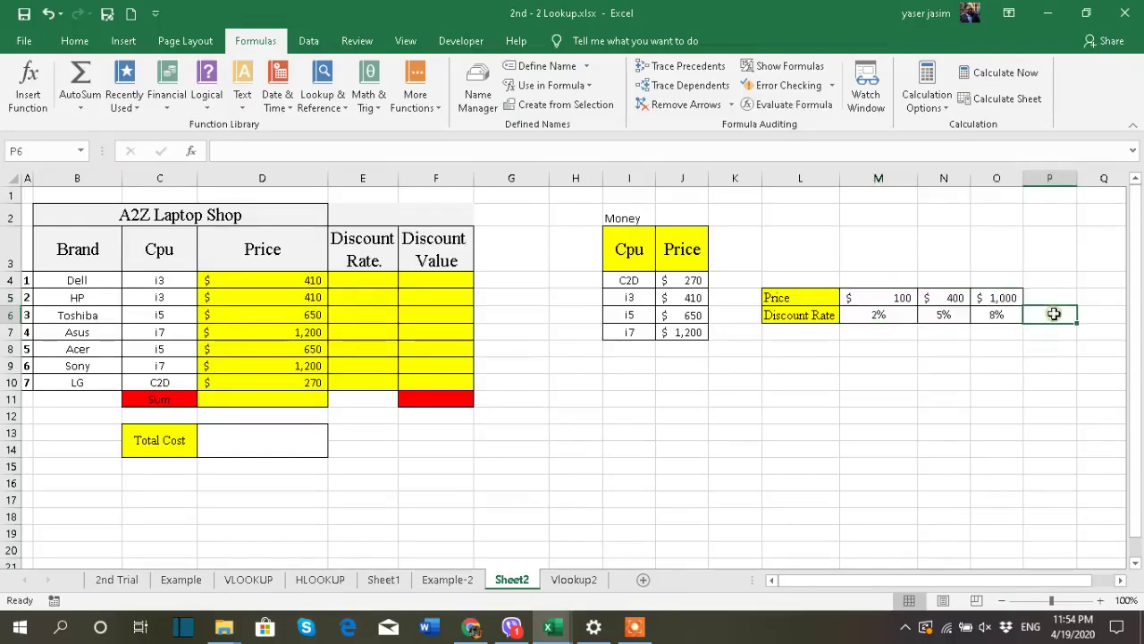
# Label the discount rate table by entering DR in cell L4 above it.
pyautogui.click(785, 285)
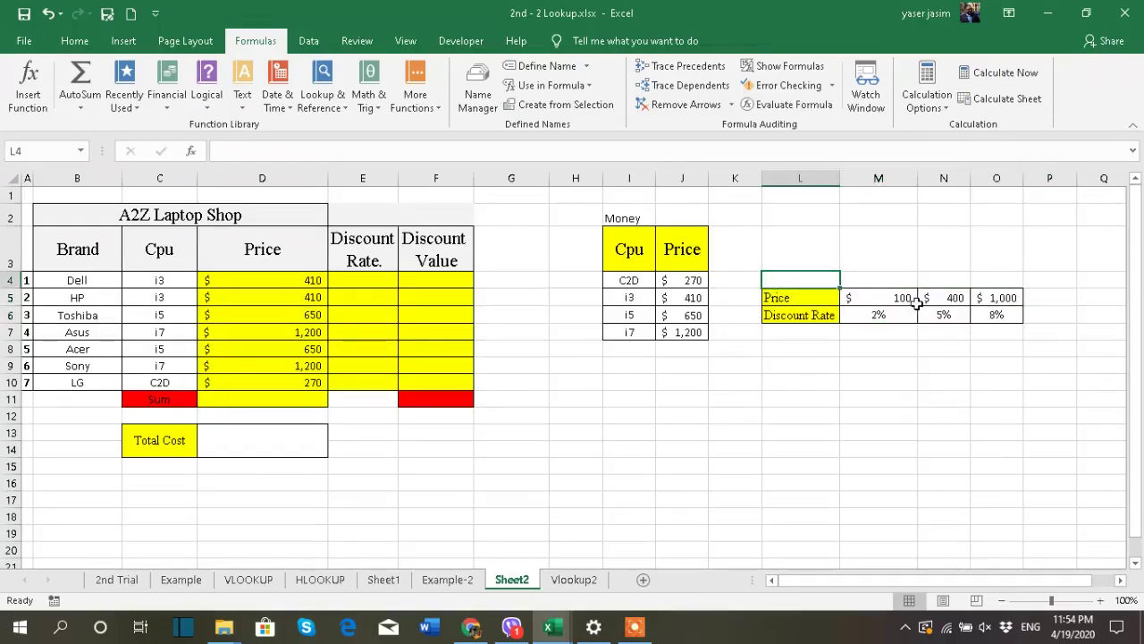
pyautogui.write('DR')
pyautogui.click(851, 380)
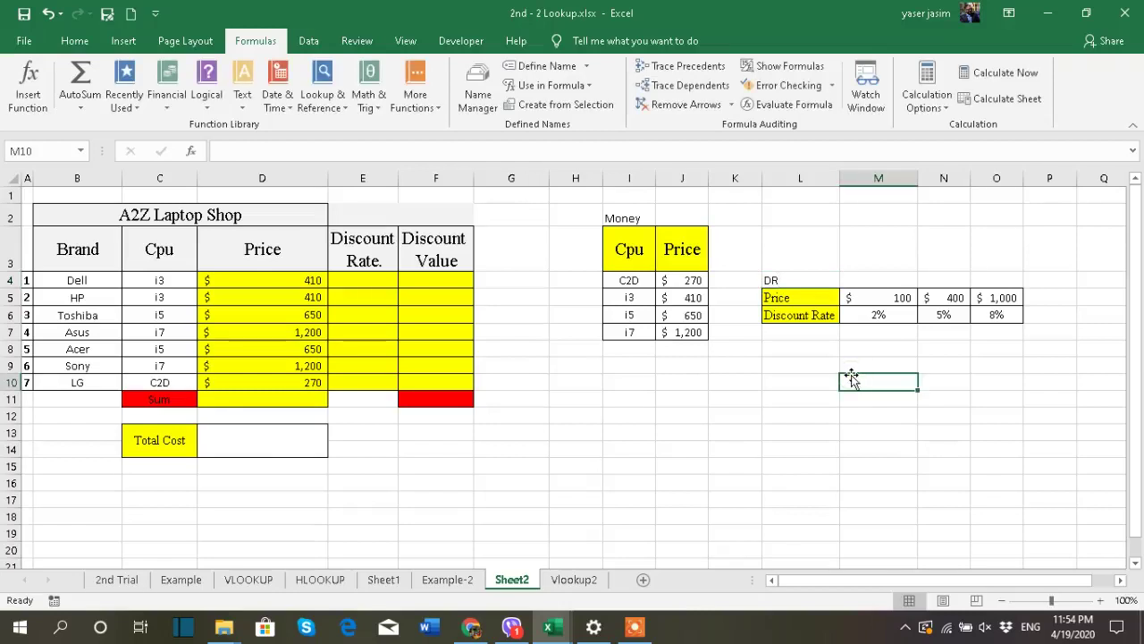
# Start an HLOOKUP formula in E4 for the discount rate, using the Dell price in D4 as the lookup value.
pyautogui.click(361, 279)
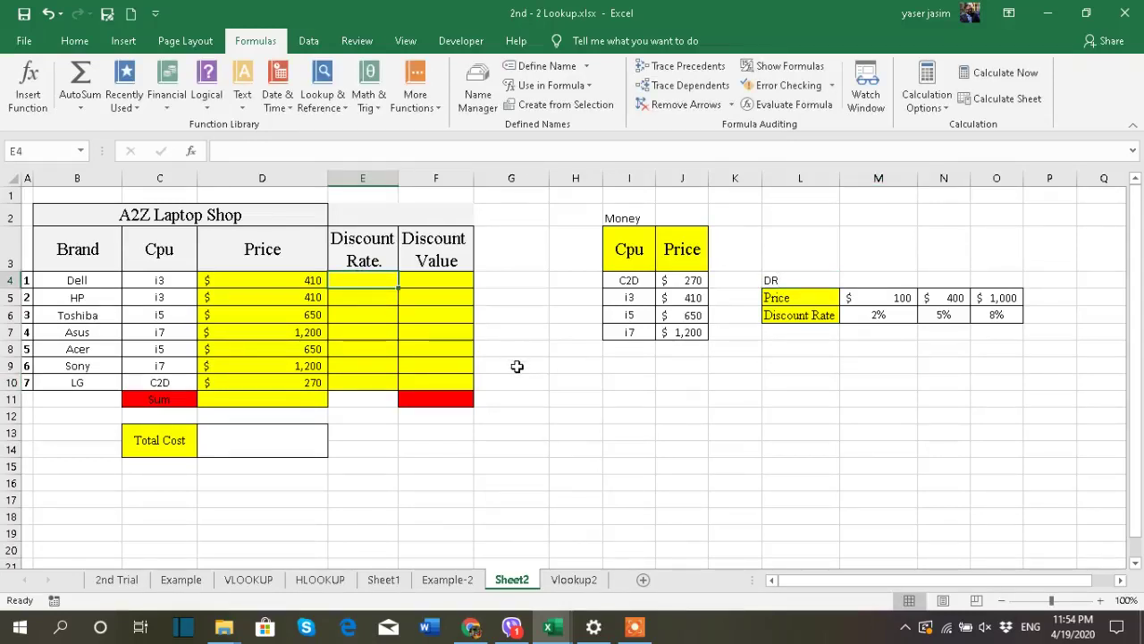
pyautogui.write('=hlo')
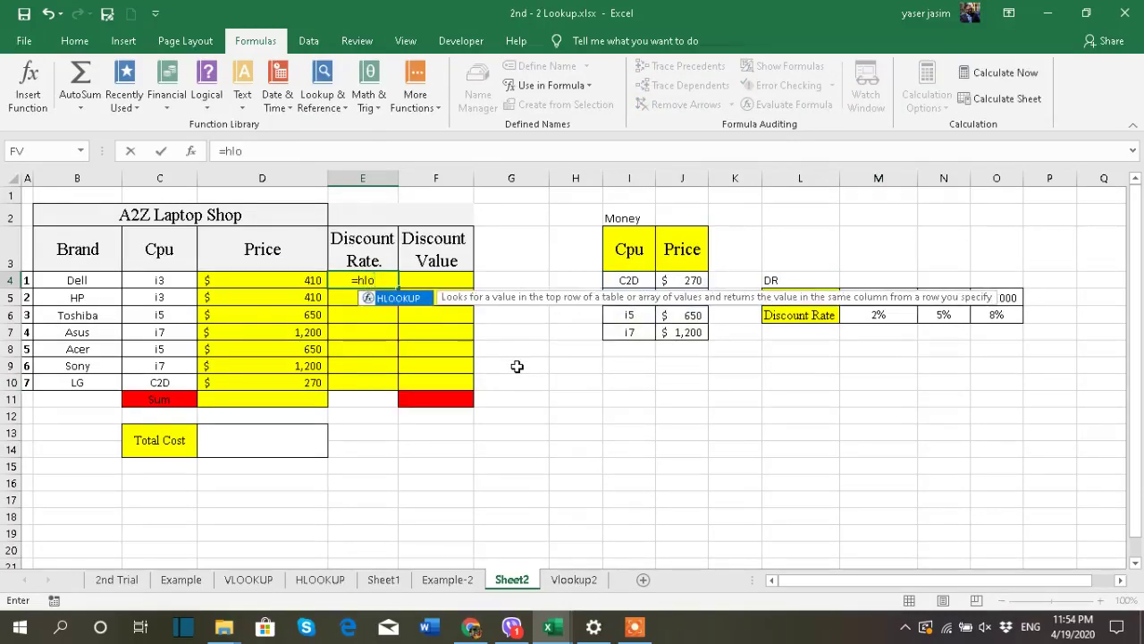
pyautogui.doubleClick(405, 300)
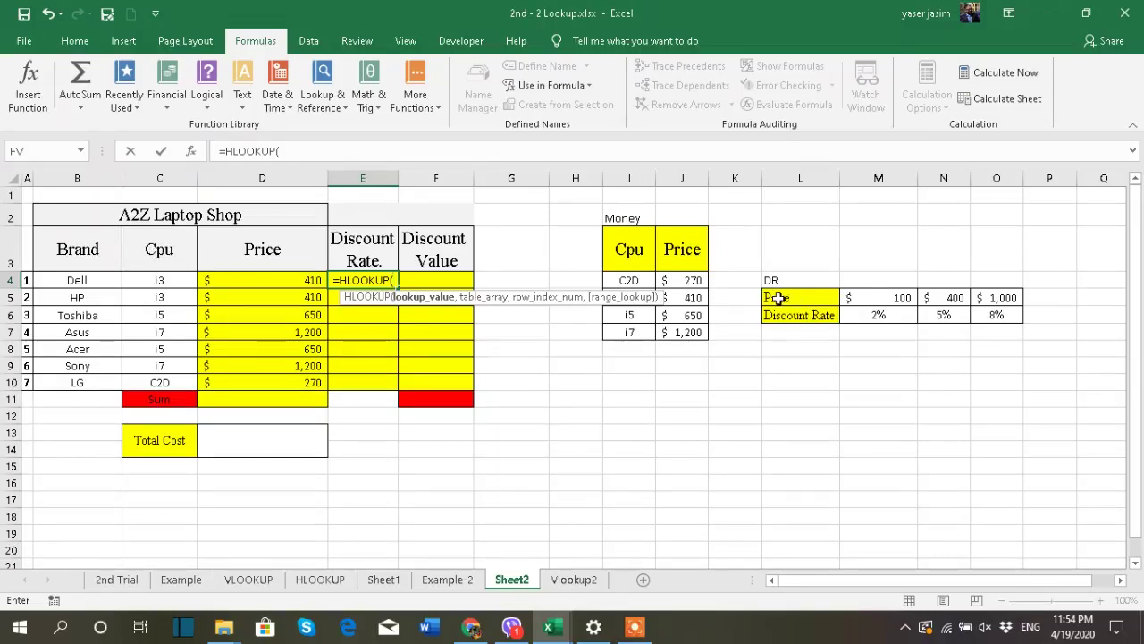
pyautogui.click(278, 283)
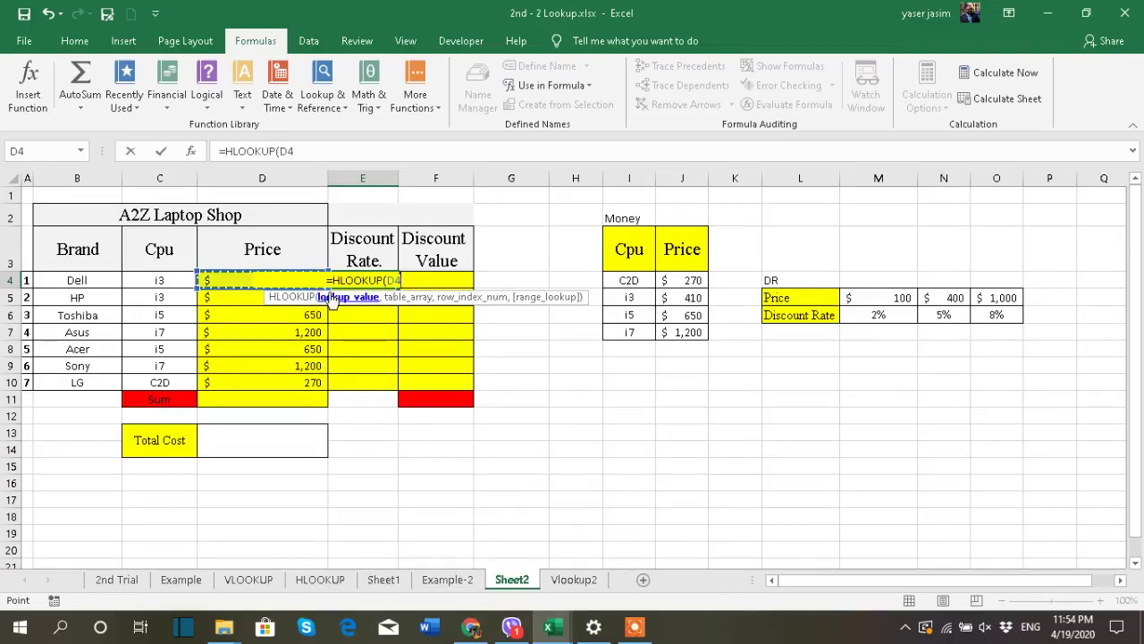
pyautogui.write(',')
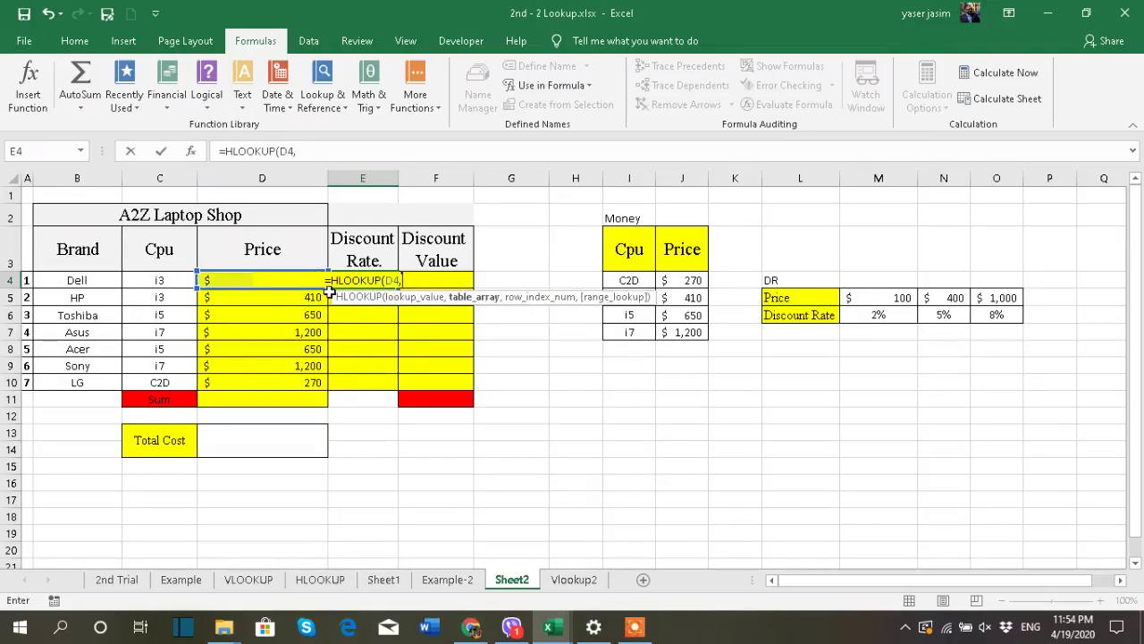
# Supply the named range DR as the table array of the E4 HLOOKUP formula.
pyautogui.write('dr')
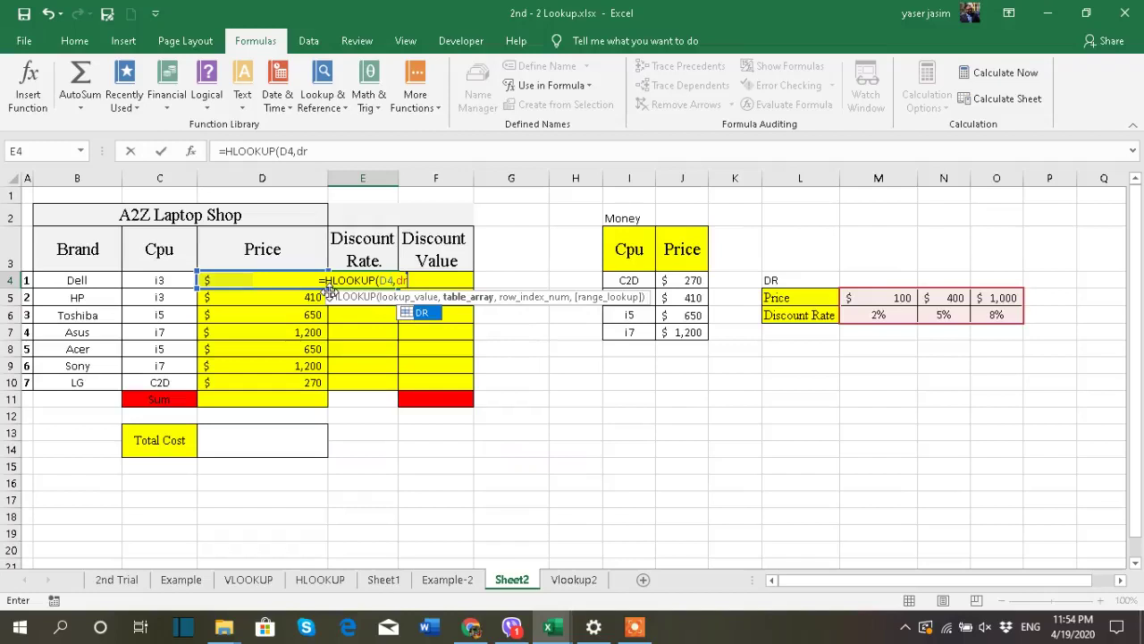
pyautogui.press('Return')
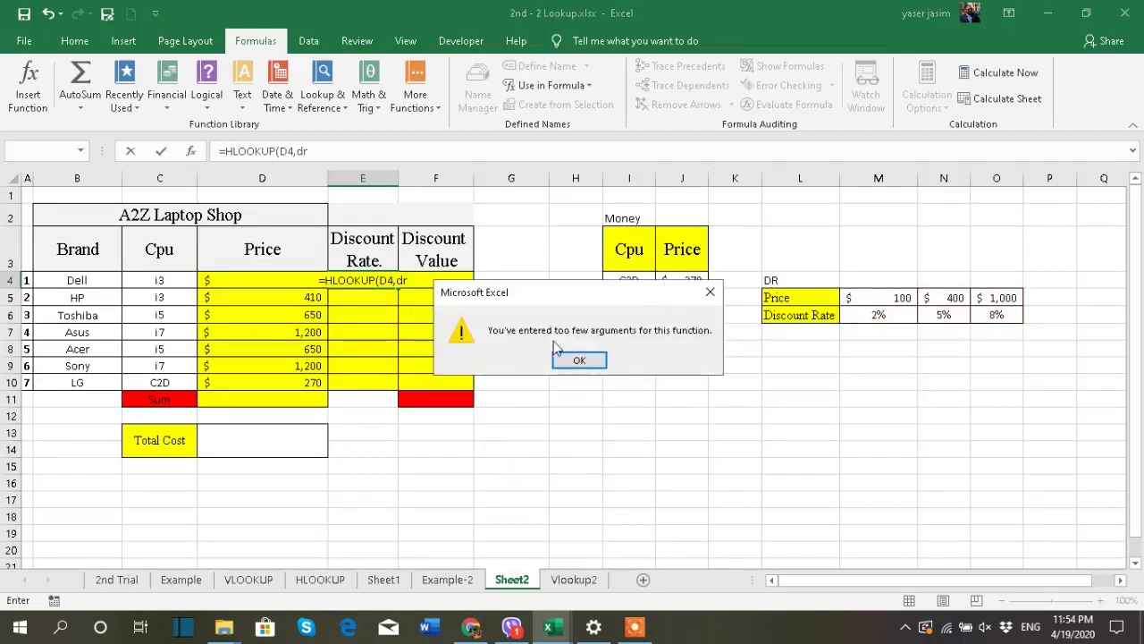
pyautogui.click(580, 360)
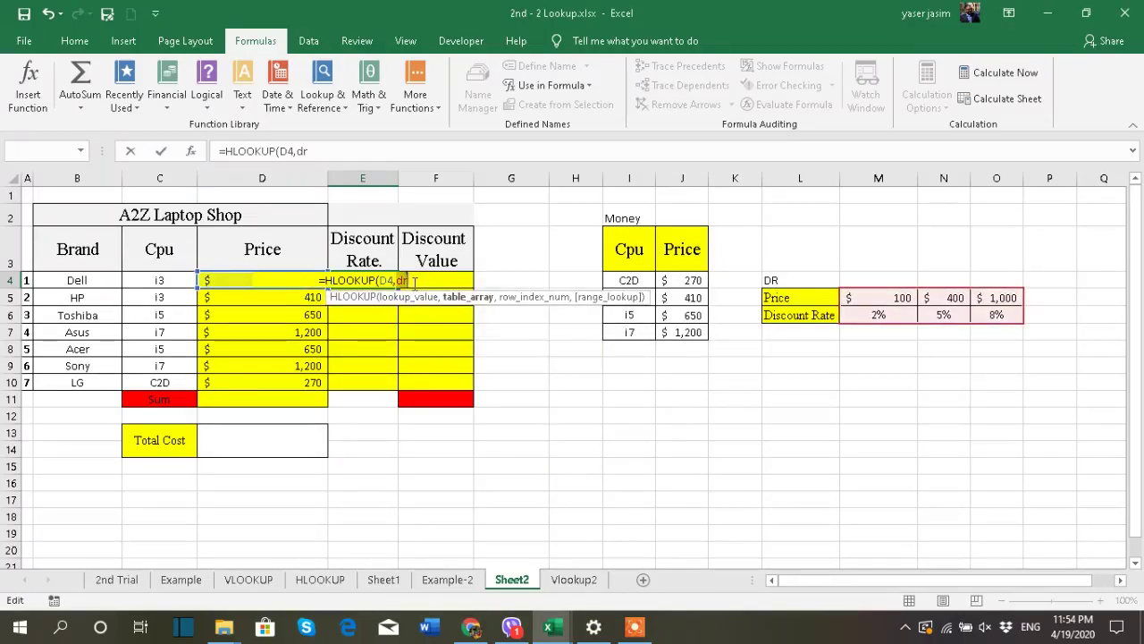
pyautogui.press('BackSpace')
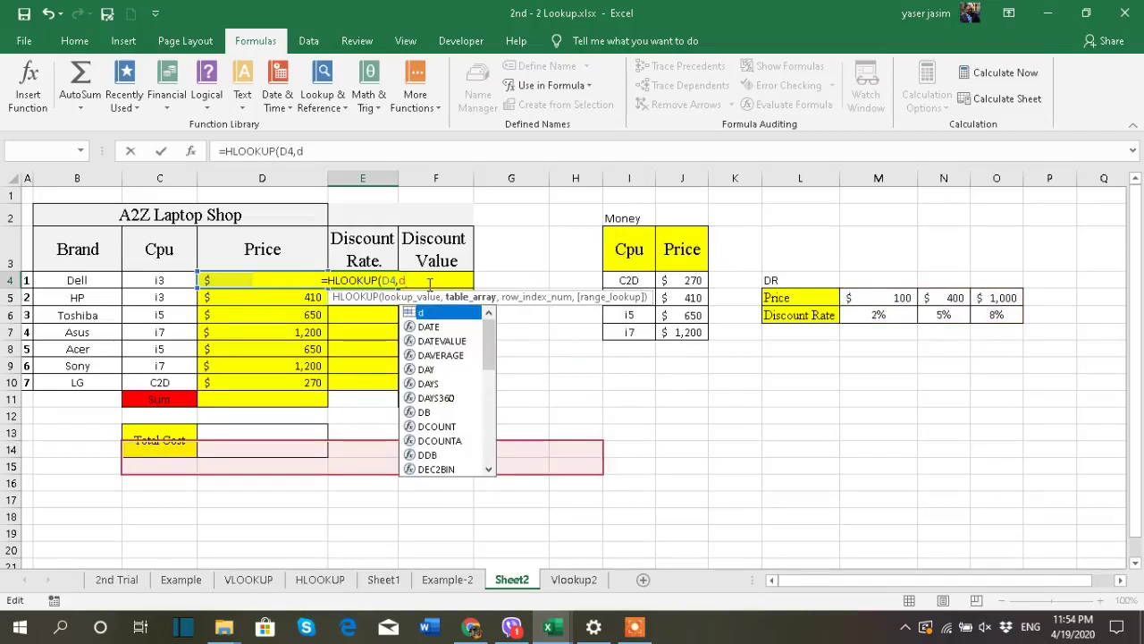
pyautogui.write('r')
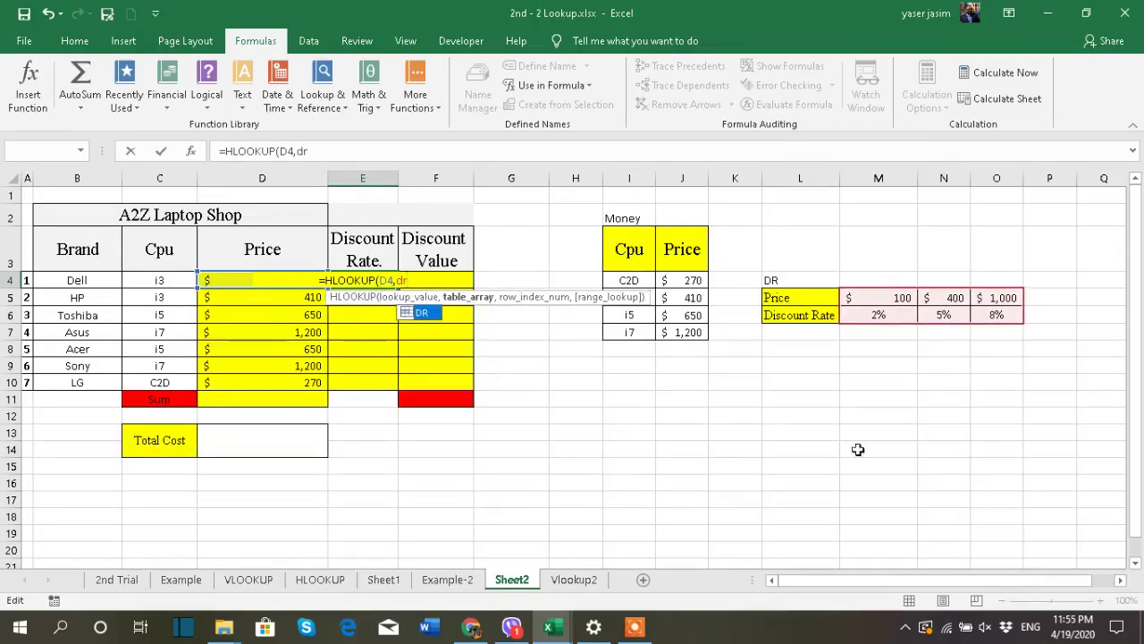
pyautogui.doubleClick(425, 312)
pyautogui.write(',')
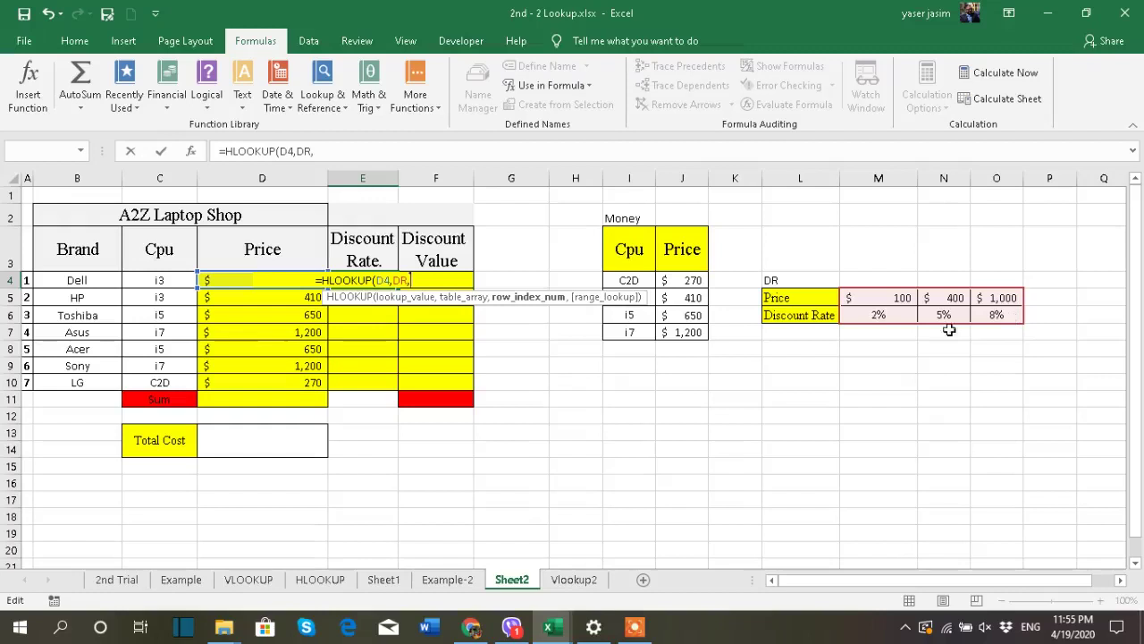
# Complete the E4 formula as =HLOOKUP(D4,DR,2) with row index 2 and fill it down through E10.
pyautogui.write('2')
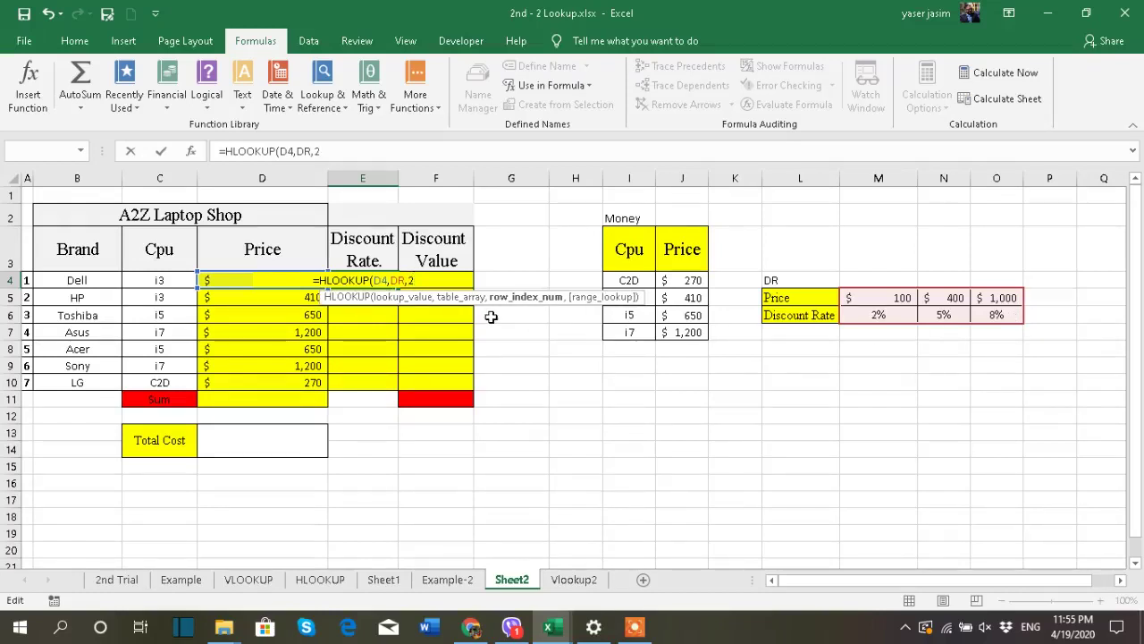
pyautogui.write(')')
pyautogui.hotkey('ctrl', 'Return')
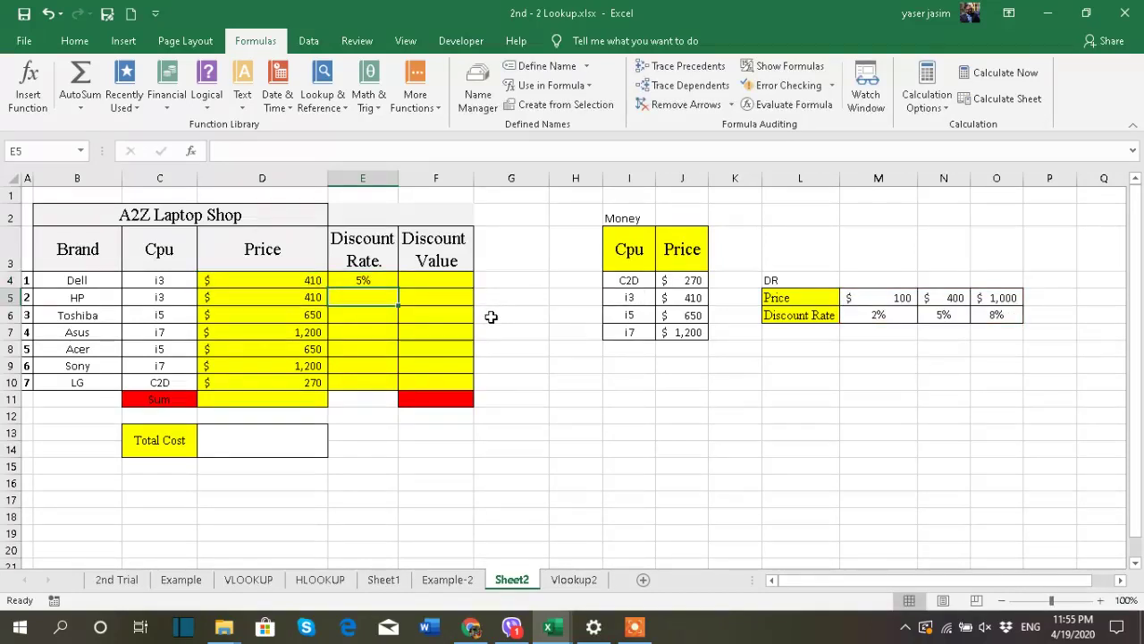
pyautogui.moveTo(400, 289); pyautogui.dragTo(399, 384)
pyautogui.click(613, 416)
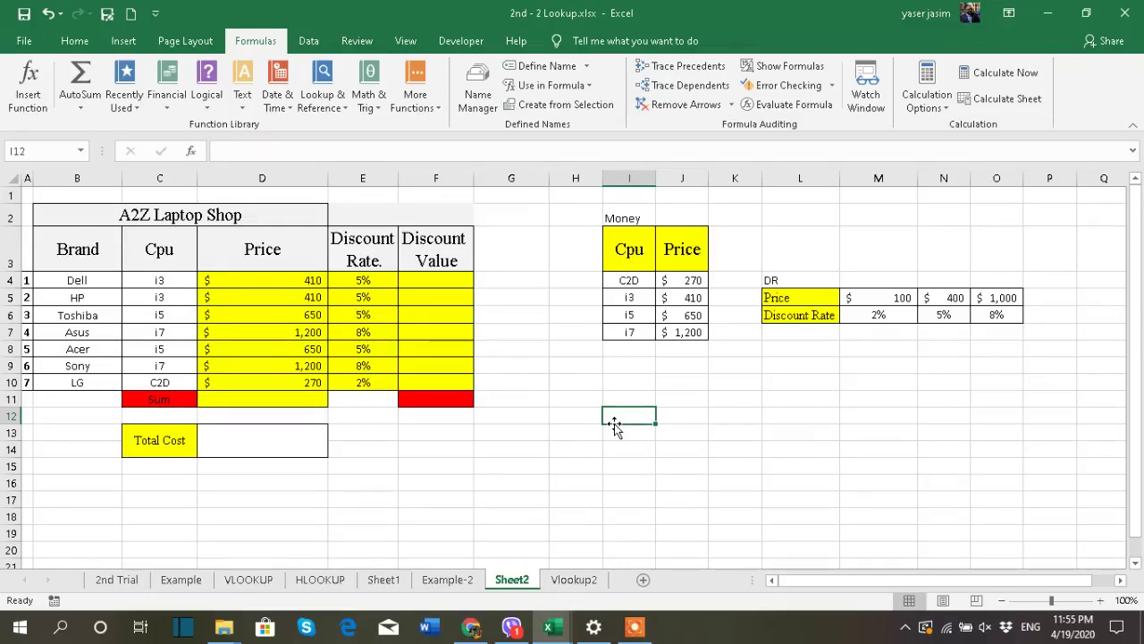
# Add 1 as the range lookup in E4 for an approximate match, giving =HLOOKUP(D4,DR,2,1), and review the formula.
pyautogui.click(382, 282)
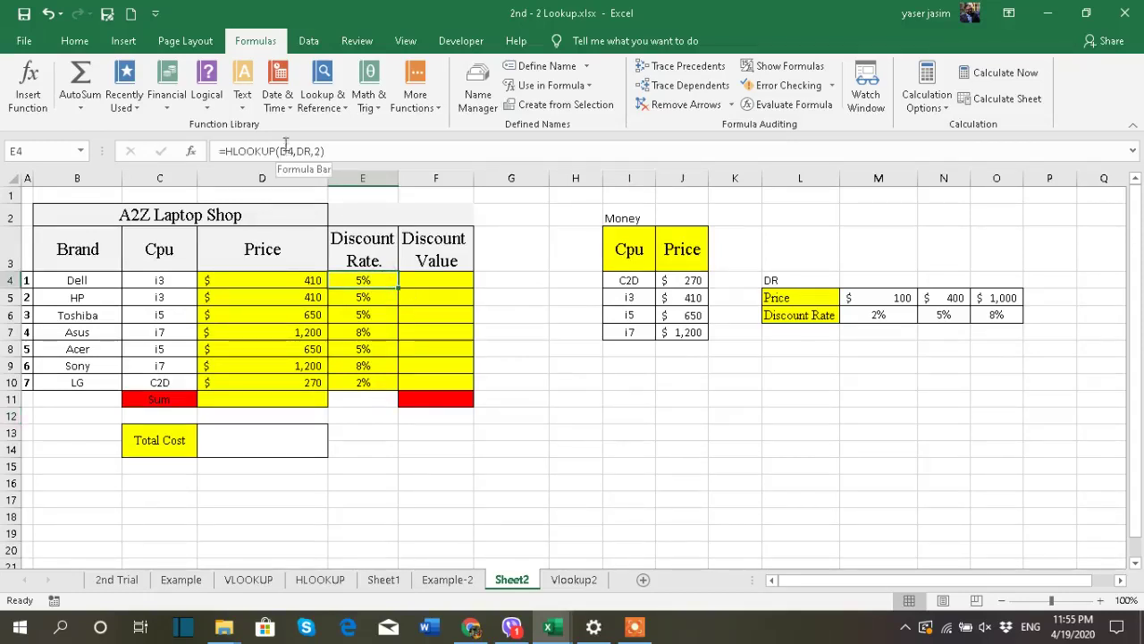
pyautogui.click(322, 151)
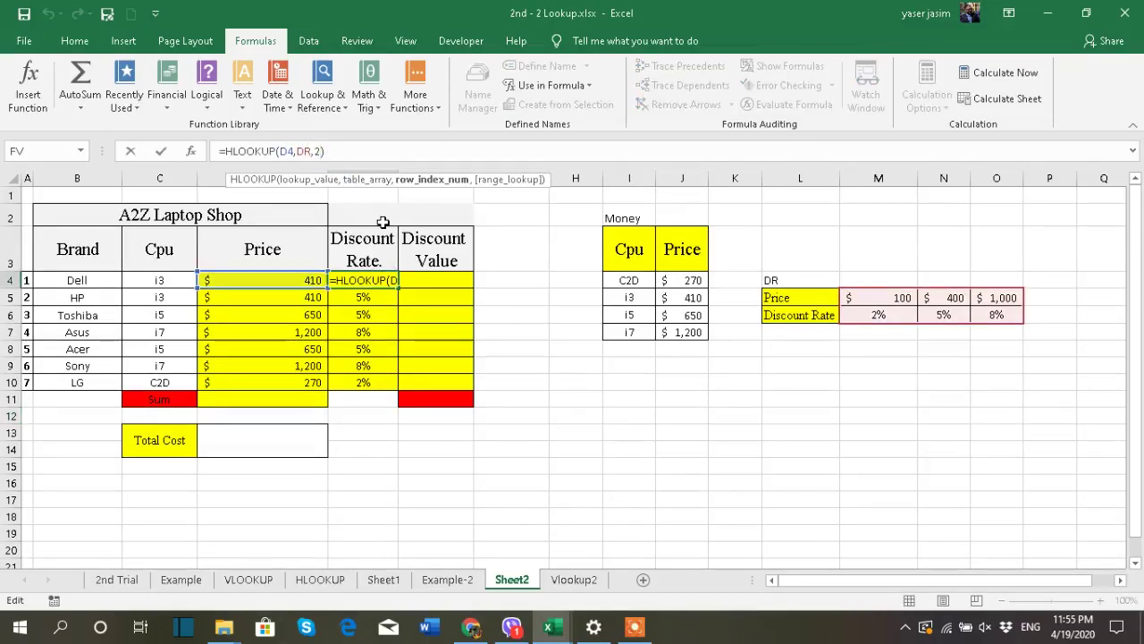
pyautogui.write(',')
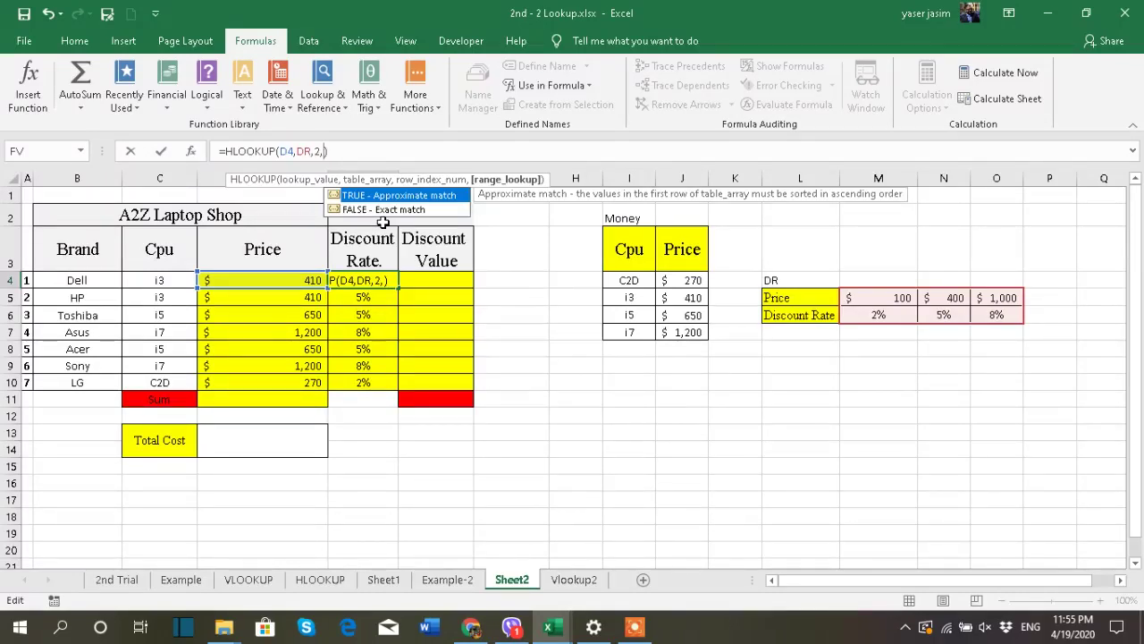
pyautogui.write('1')
pyautogui.press('Return')
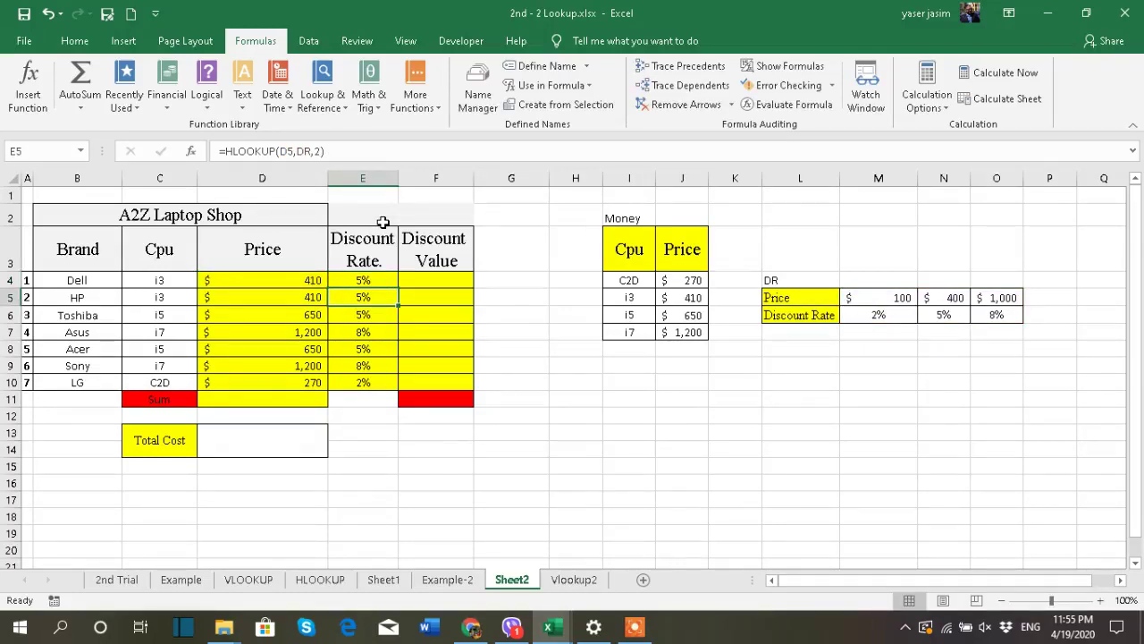
pyautogui.click(364, 281)
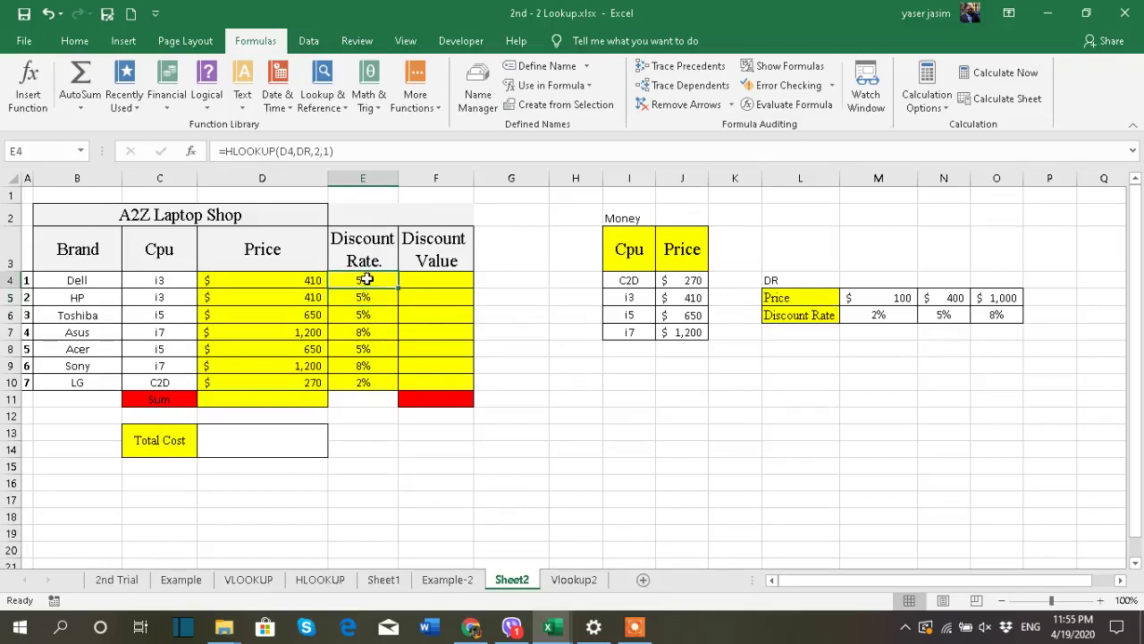
pyautogui.click(310, 281)
# Calculate the Dell discount value in F4 by multiplying price by discount rate with =D4*E4.
pyautogui.click(451, 279)
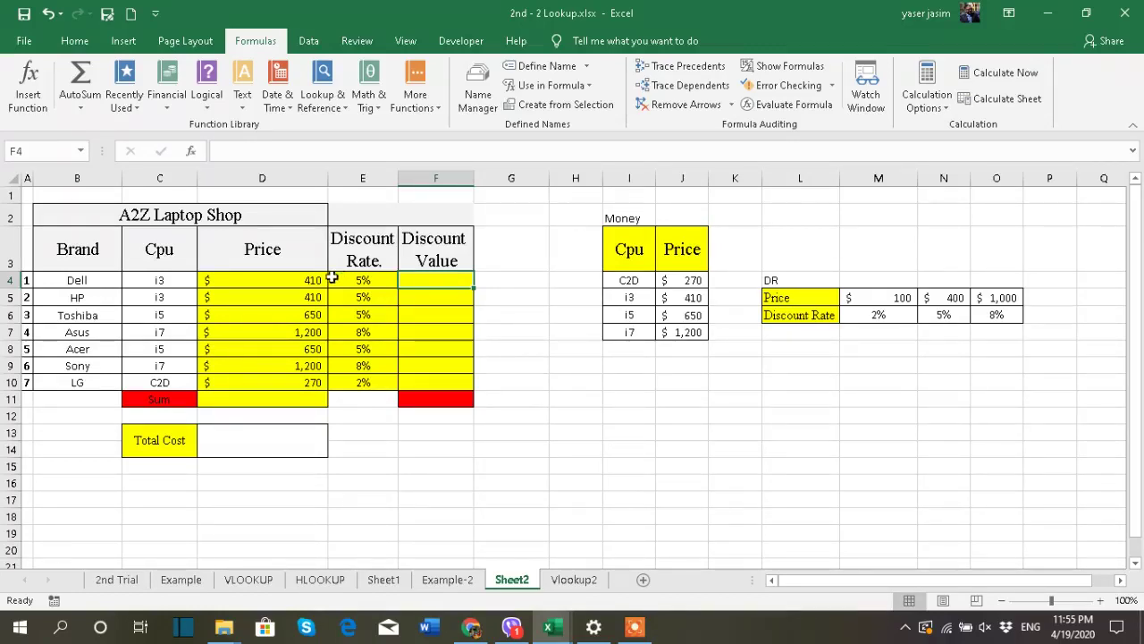
pyautogui.write('=')
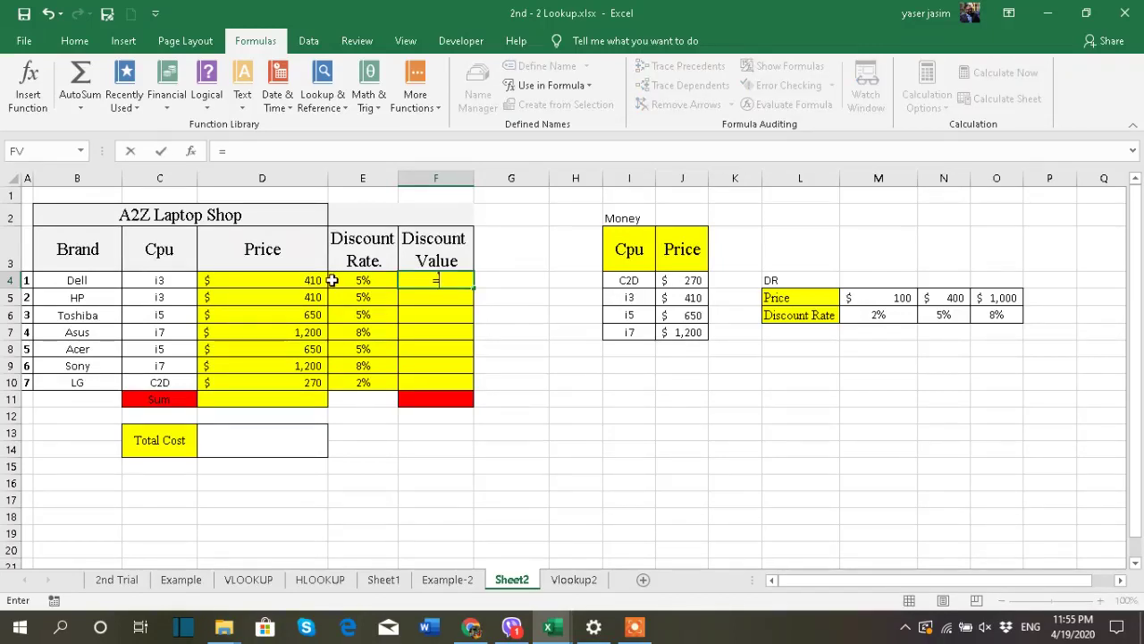
pyautogui.click(303, 281)
pyautogui.write('*')
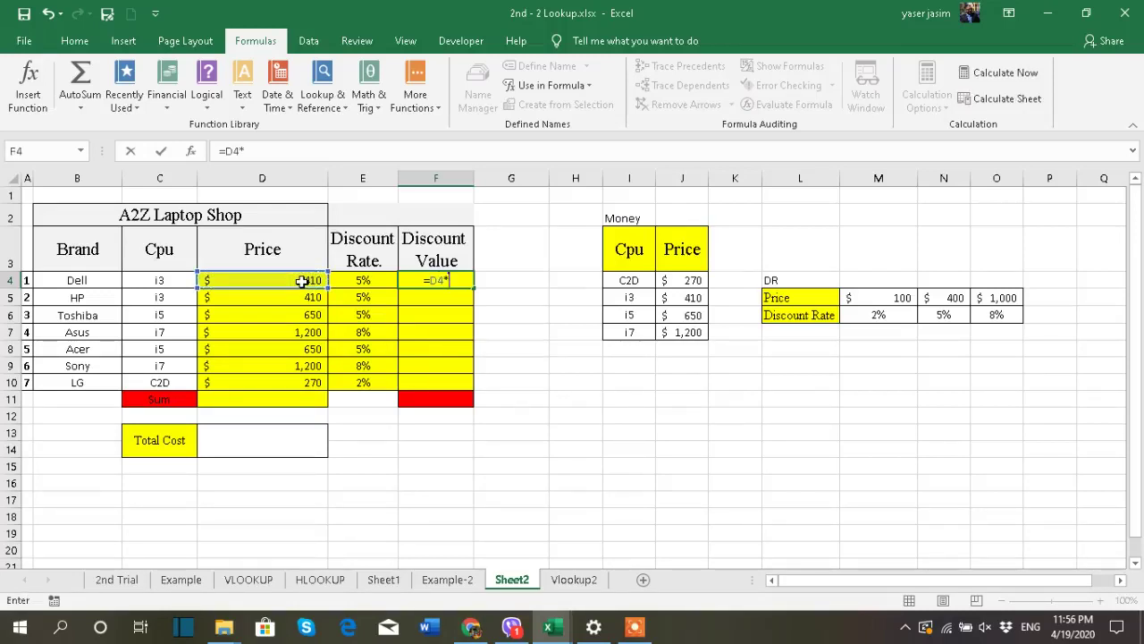
pyautogui.click(362, 283)
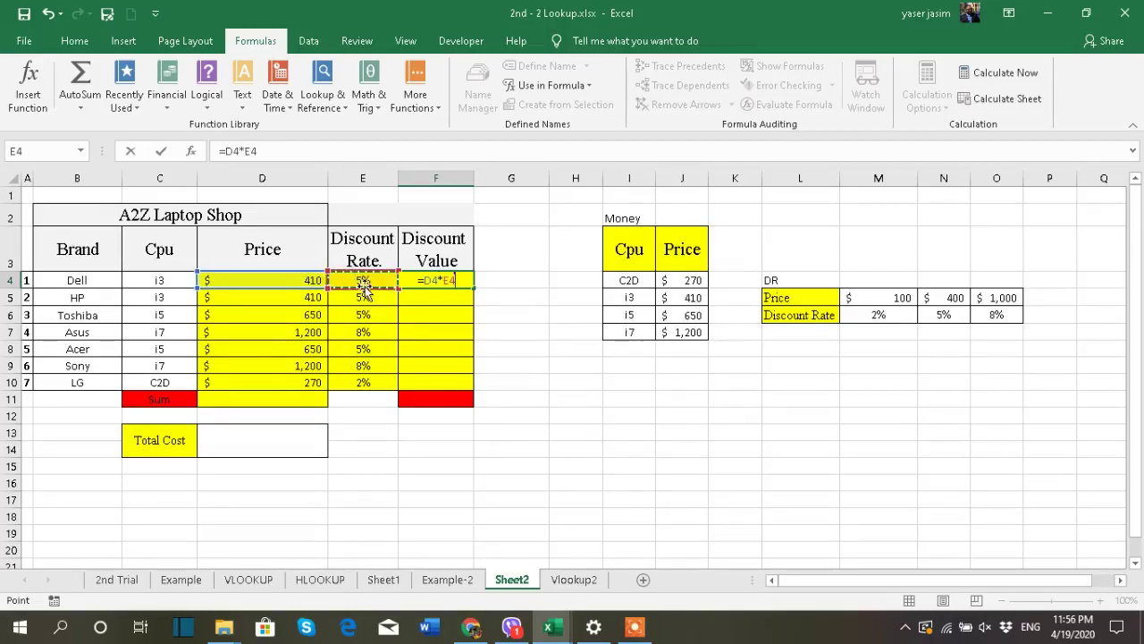
pyautogui.press('Return')
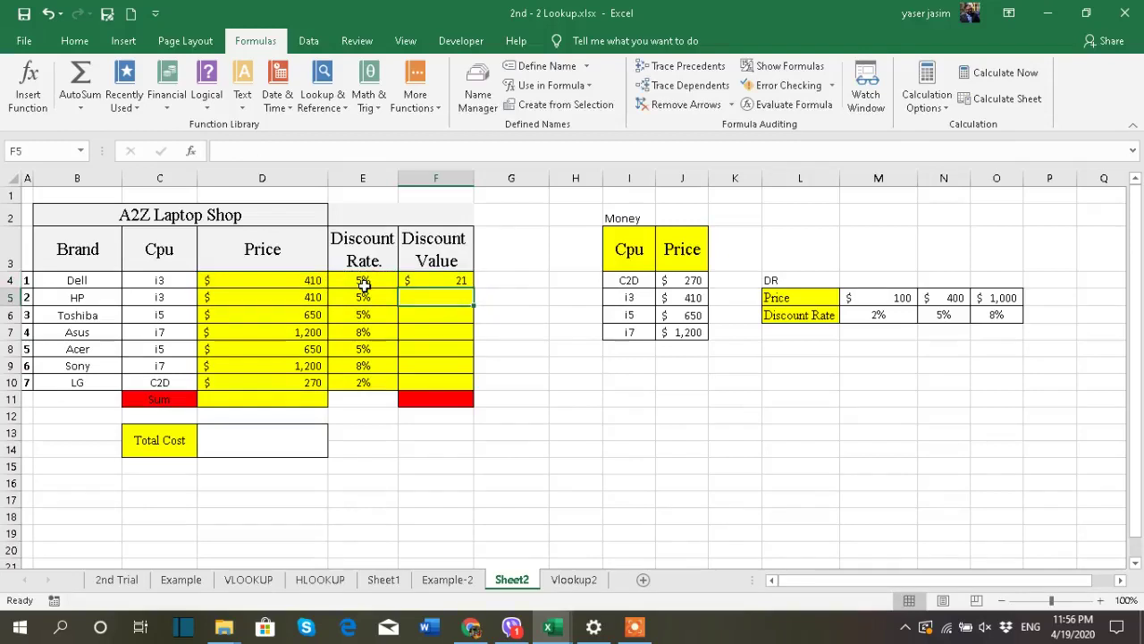
# Fill the discount value formula from F4 down through F10.
pyautogui.click(456, 279)
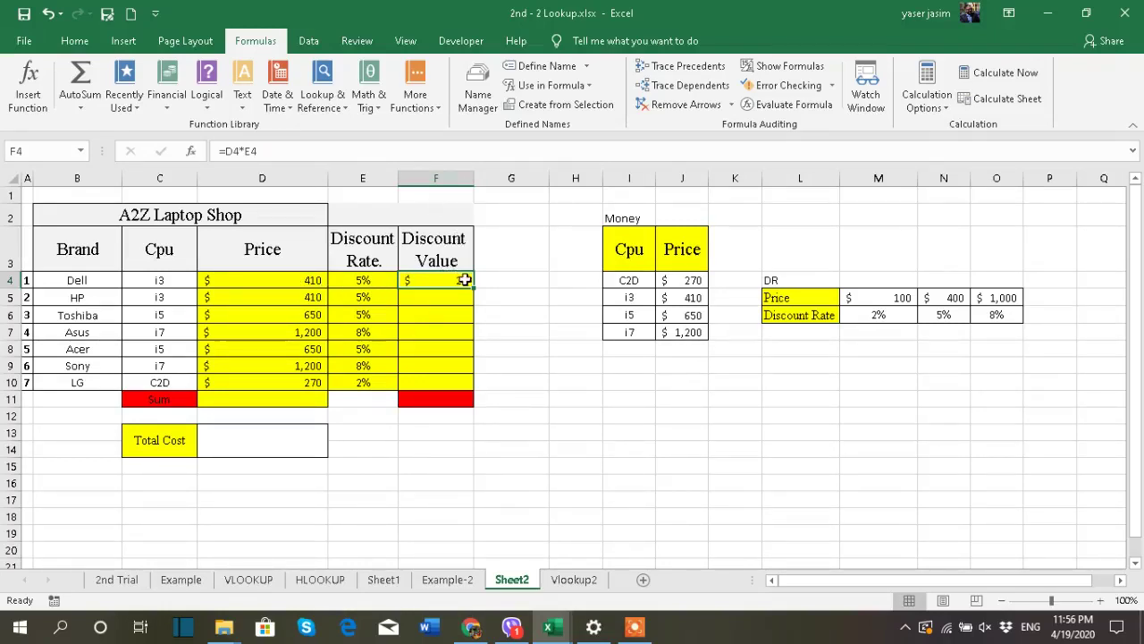
pyautogui.moveTo(473, 288); pyautogui.dragTo(469, 382)
pyautogui.click(511, 332)
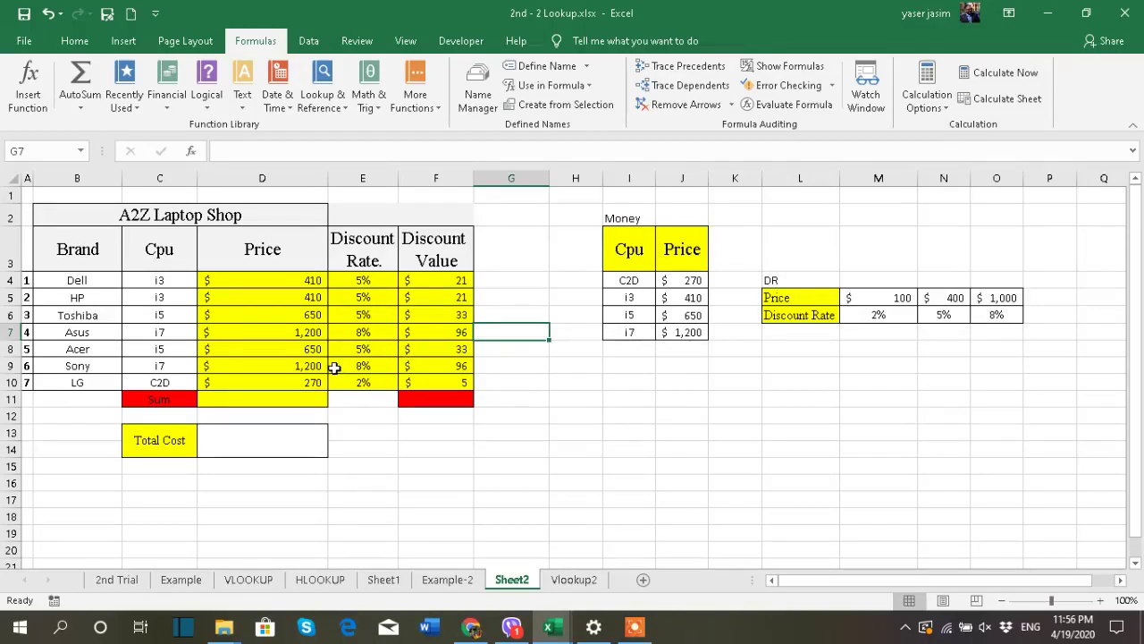
# Total the laptop prices in the Sum row by entering =SUM(D4:D10) in D11.
pyautogui.click(268, 396)
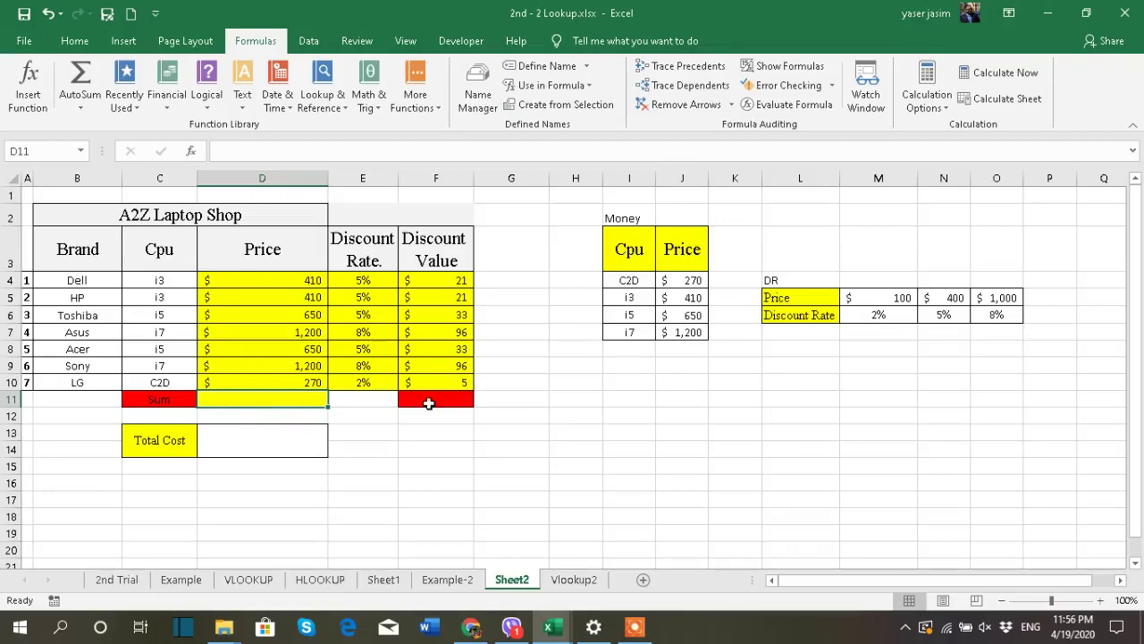
pyautogui.click(430, 401)
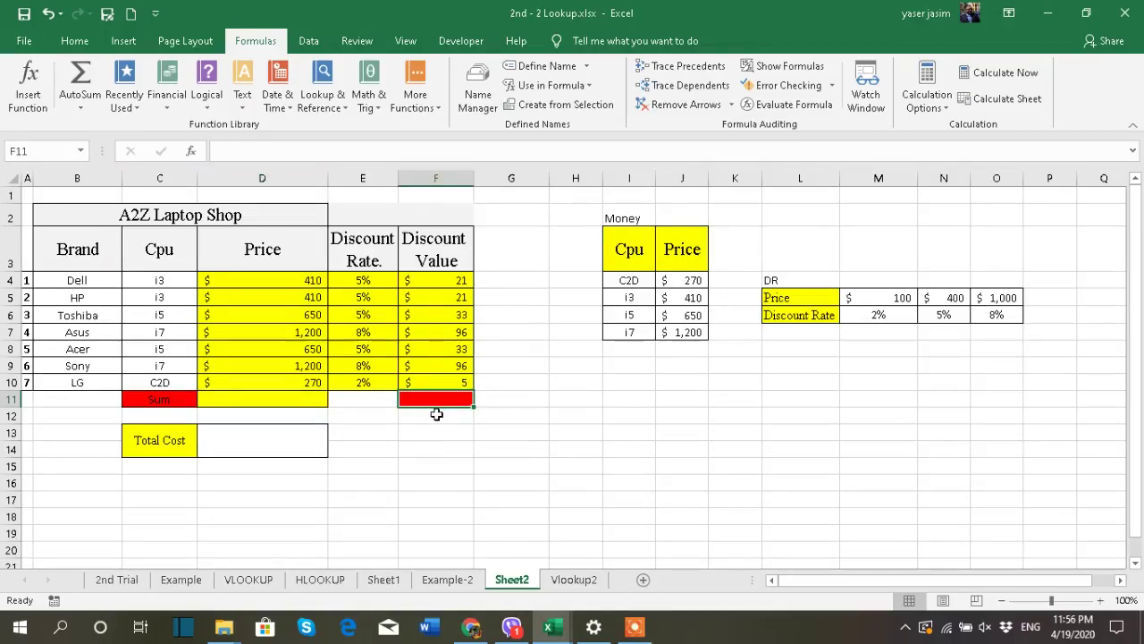
pyautogui.click(253, 439)
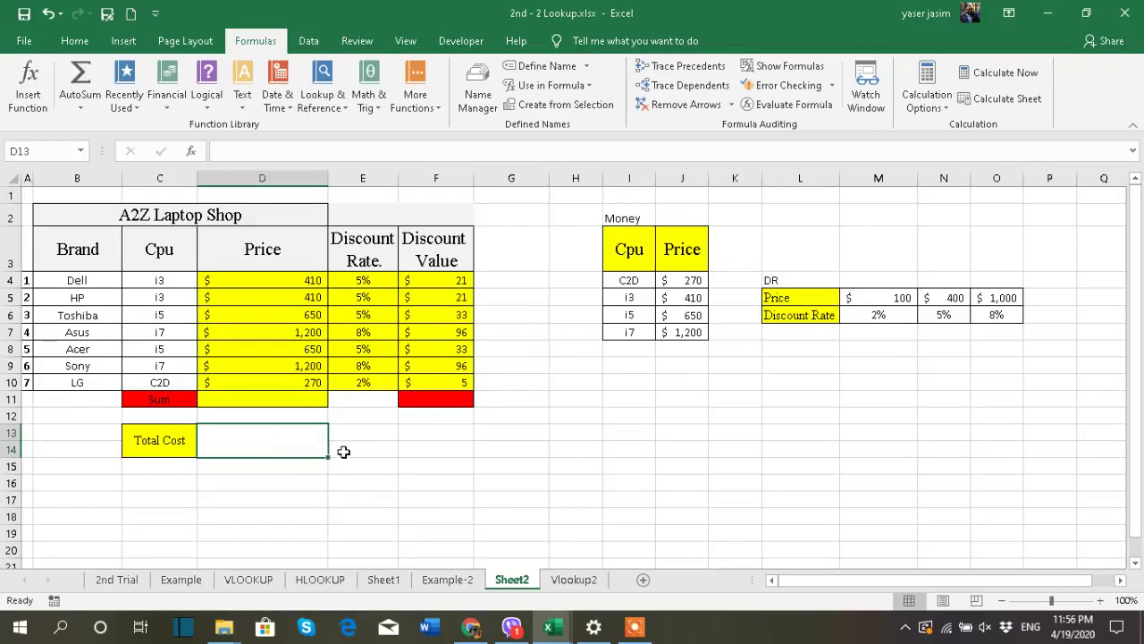
pyautogui.click(291, 396)
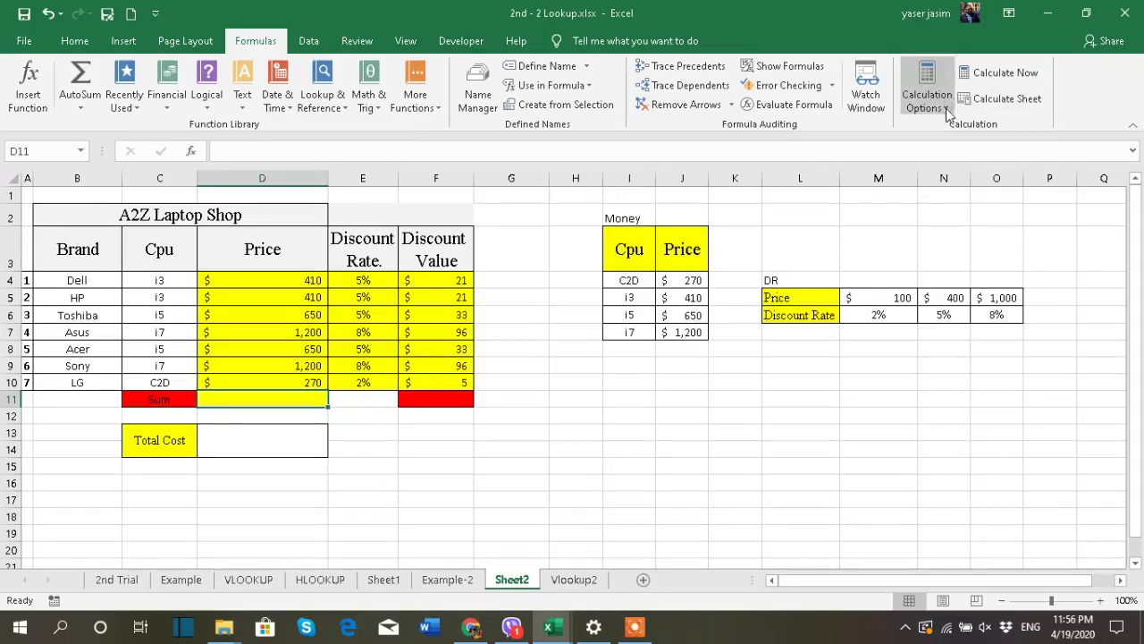
pyautogui.click(75, 42)
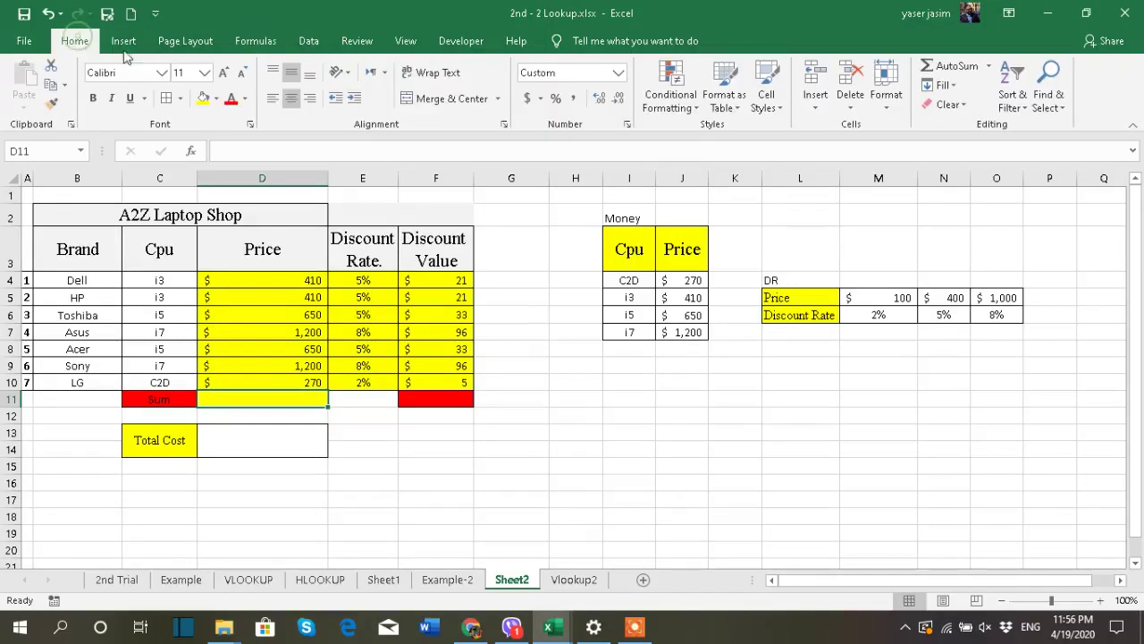
pyautogui.click(989, 68)
pyautogui.click(943, 85)
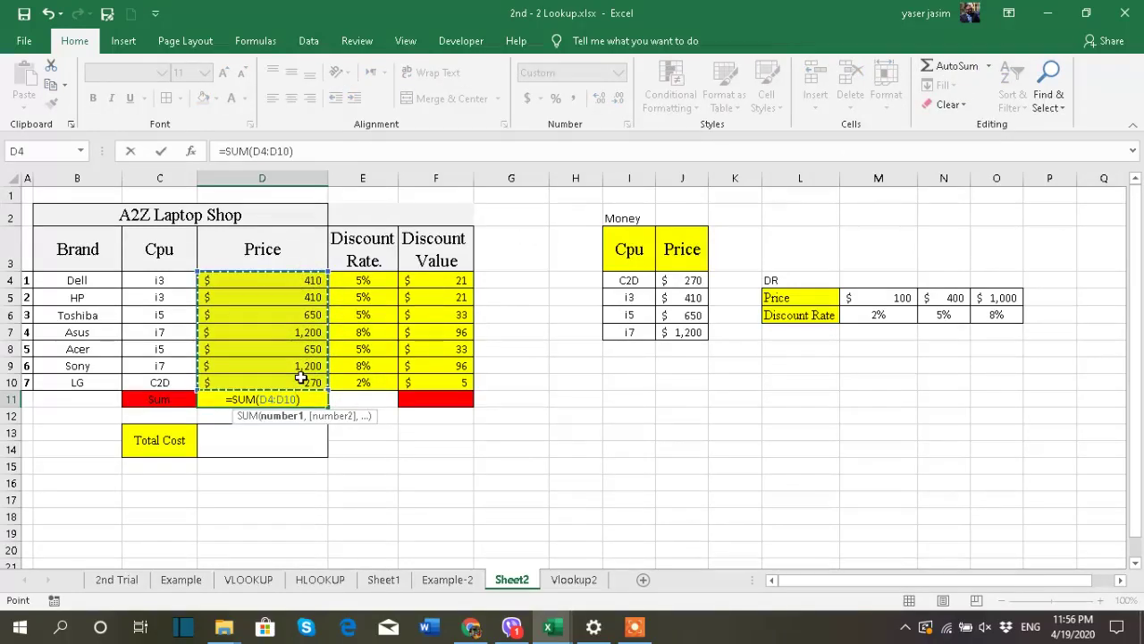
pyautogui.press('Return')
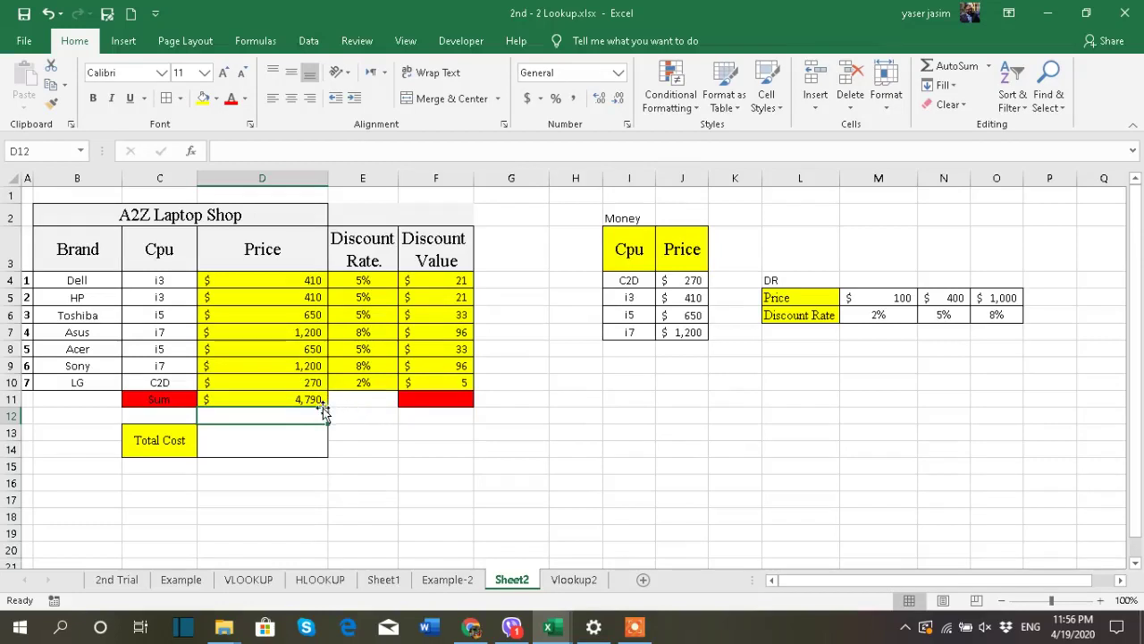
# Total the discount values in the Sum row by entering =SUM(F4:F10) in F11.
pyautogui.click(417, 394)
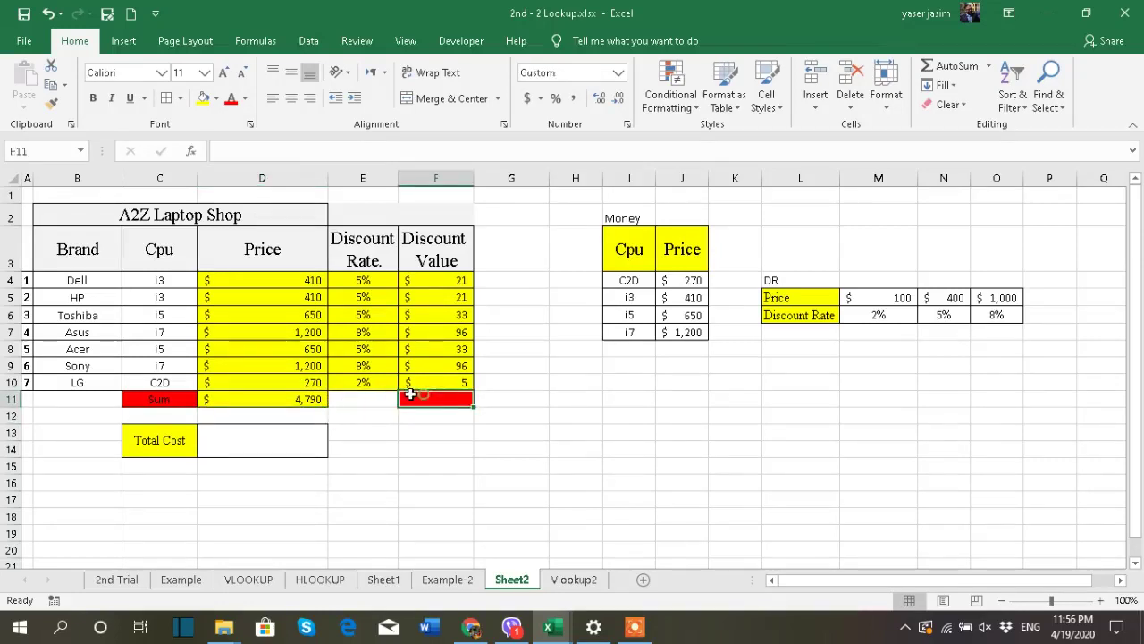
pyautogui.click(981, 70)
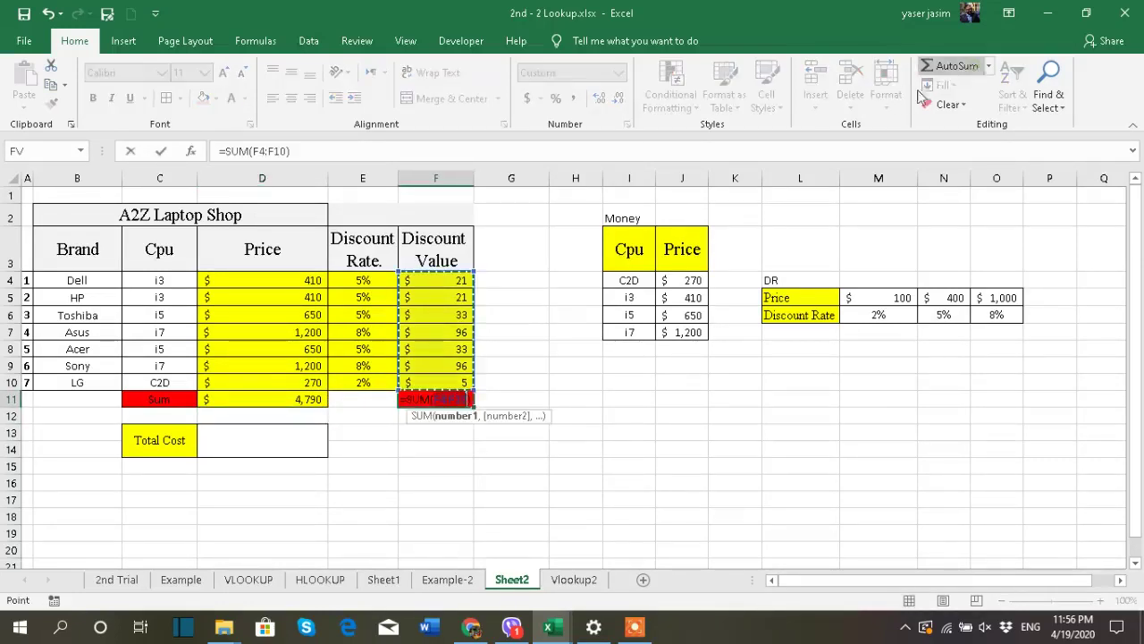
pyautogui.moveTo(458, 280); pyautogui.dragTo(451, 389)
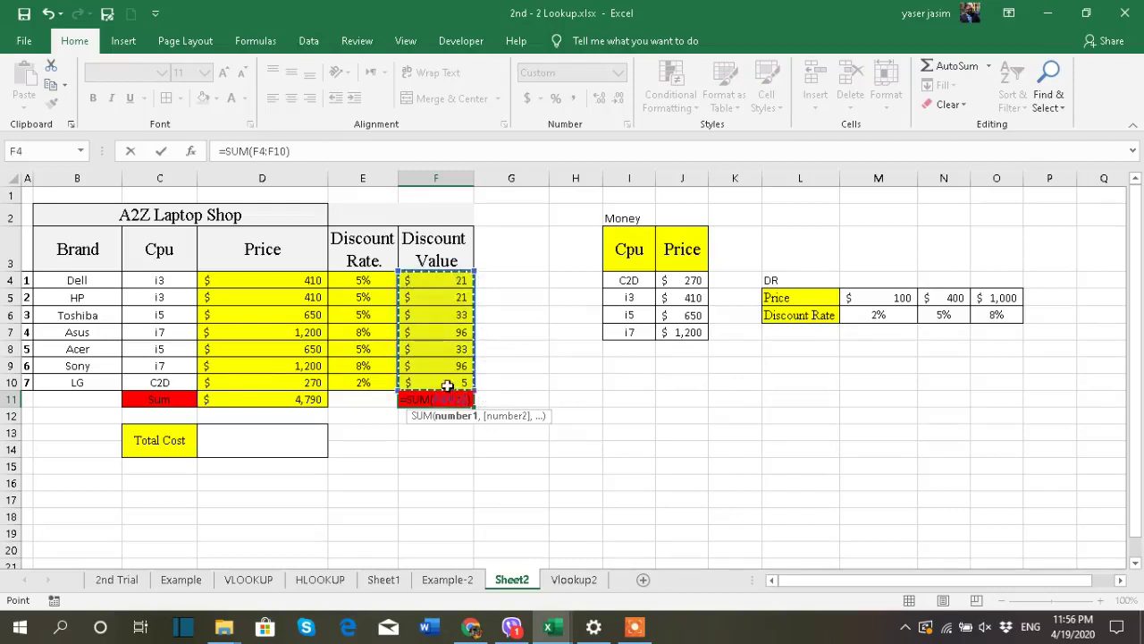
pyautogui.press('Return')
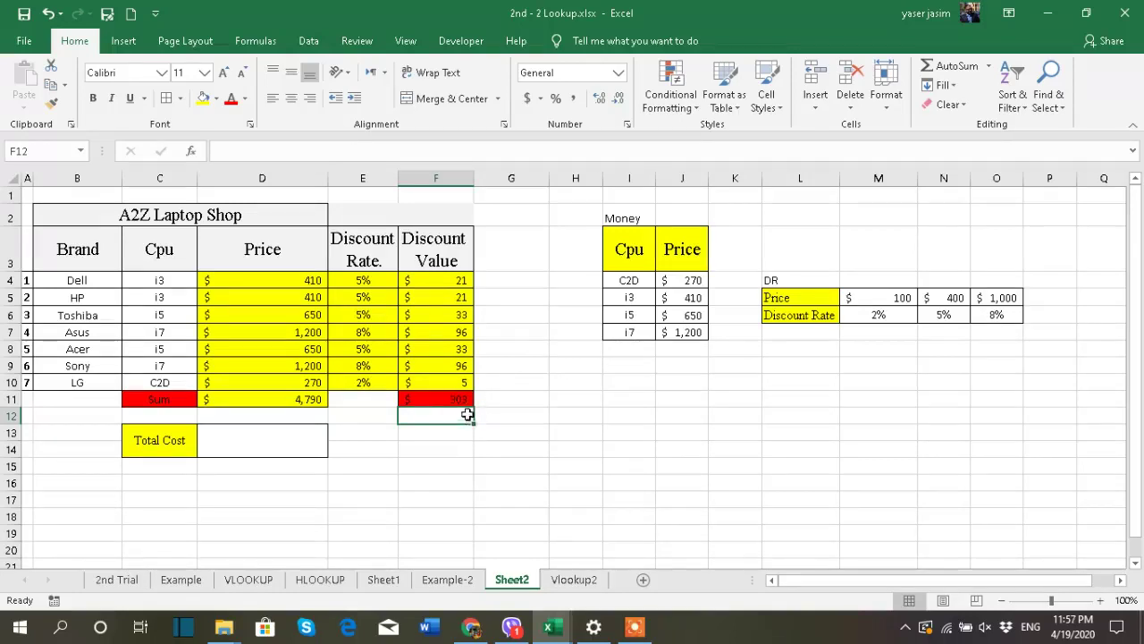
# Calculate the Total Cost in D13 by subtracting the discount sum from the price sum with =D11-F11.
pyautogui.click(312, 444)
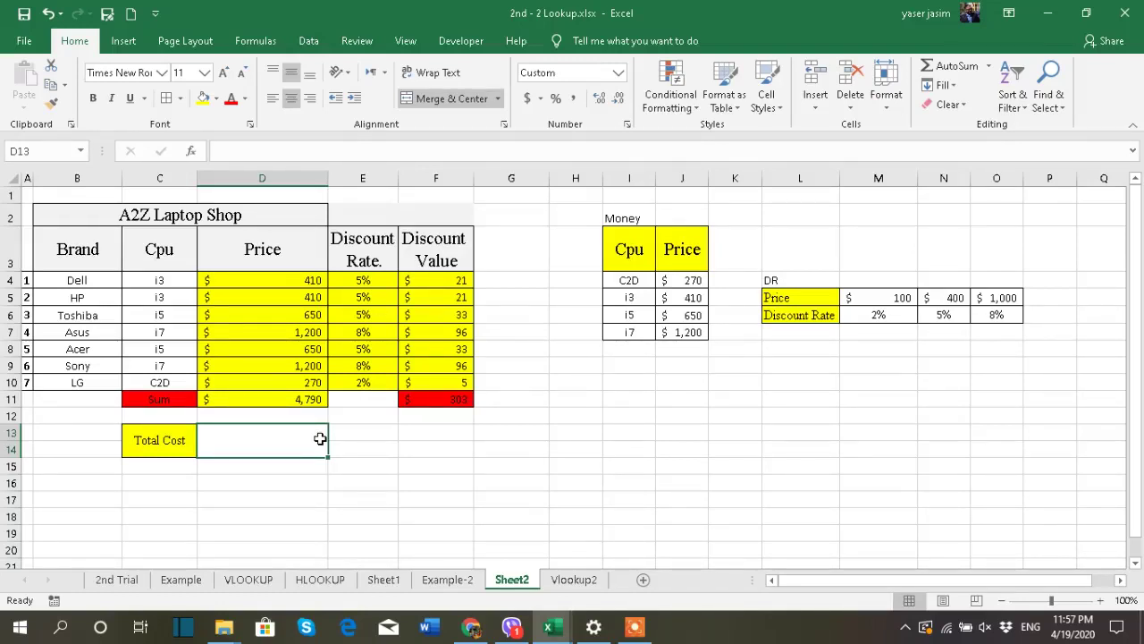
pyautogui.write('=')
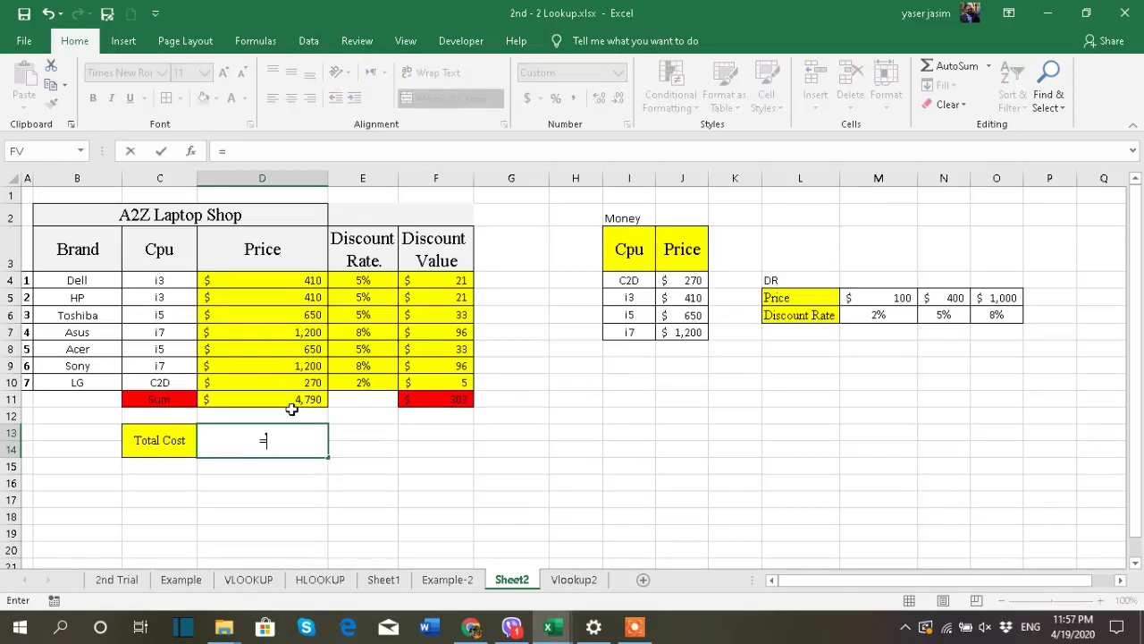
pyautogui.click(274, 397)
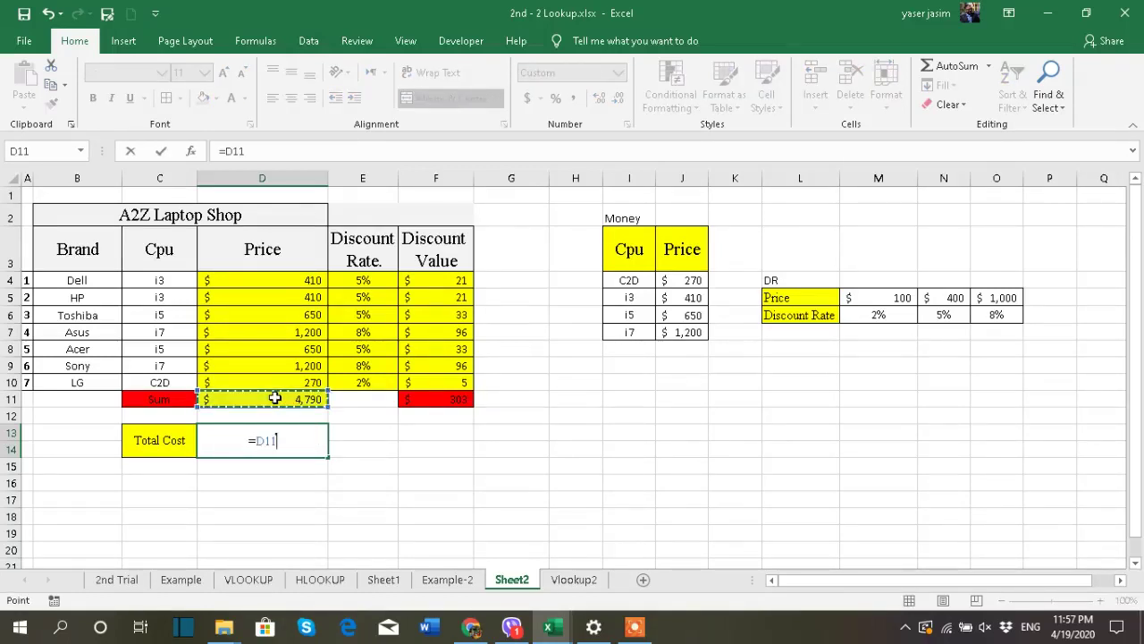
pyautogui.write('-')
pyautogui.click(439, 396)
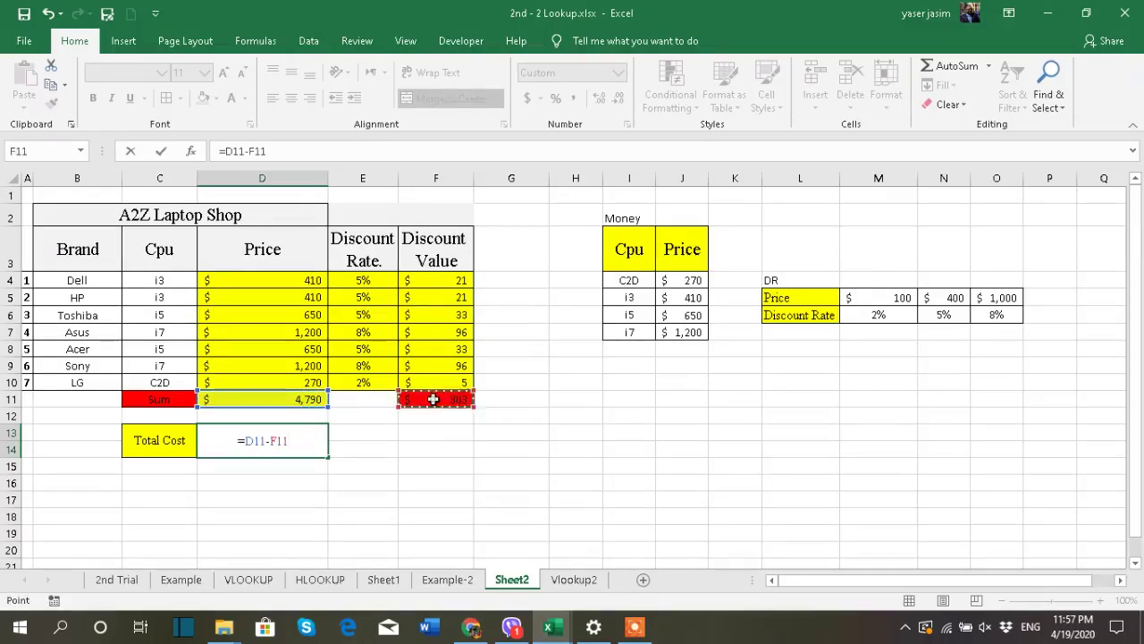
pyautogui.press('Return')
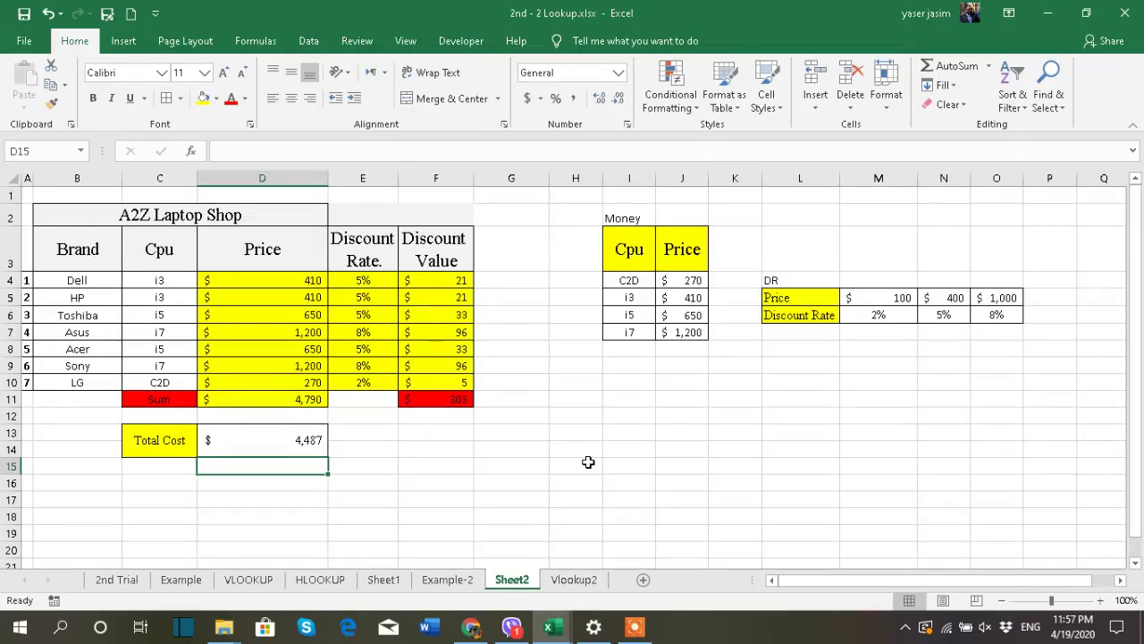
# Display the sheet's formulas instead of results to review them, and switch back to the values.
pyautogui.click(306, 438)
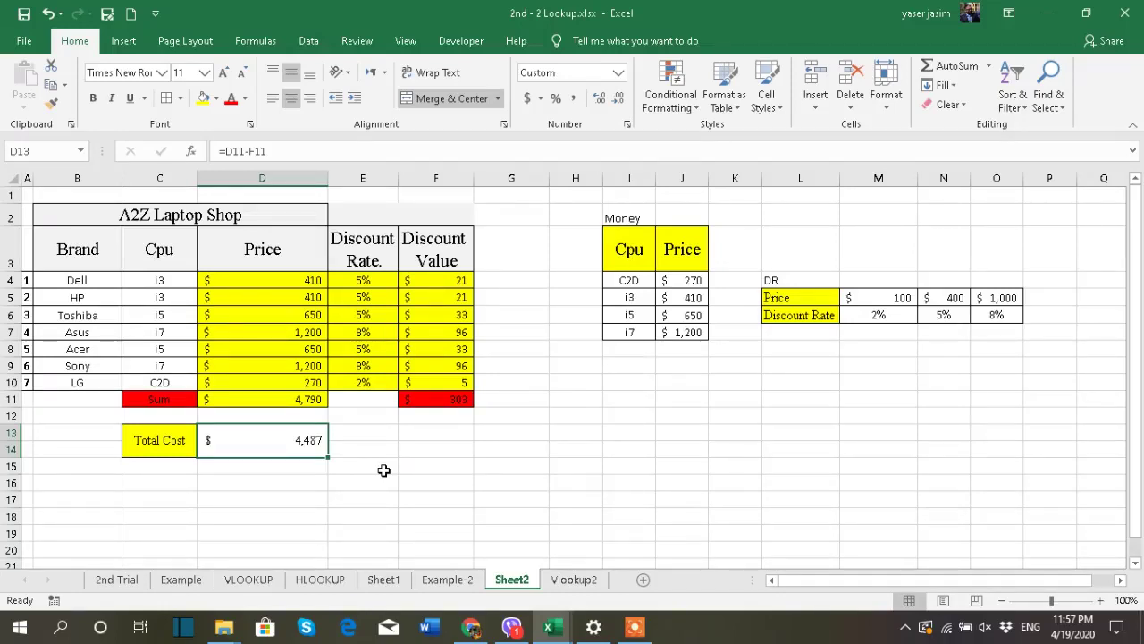
pyautogui.hotkey('ctrl', '`')
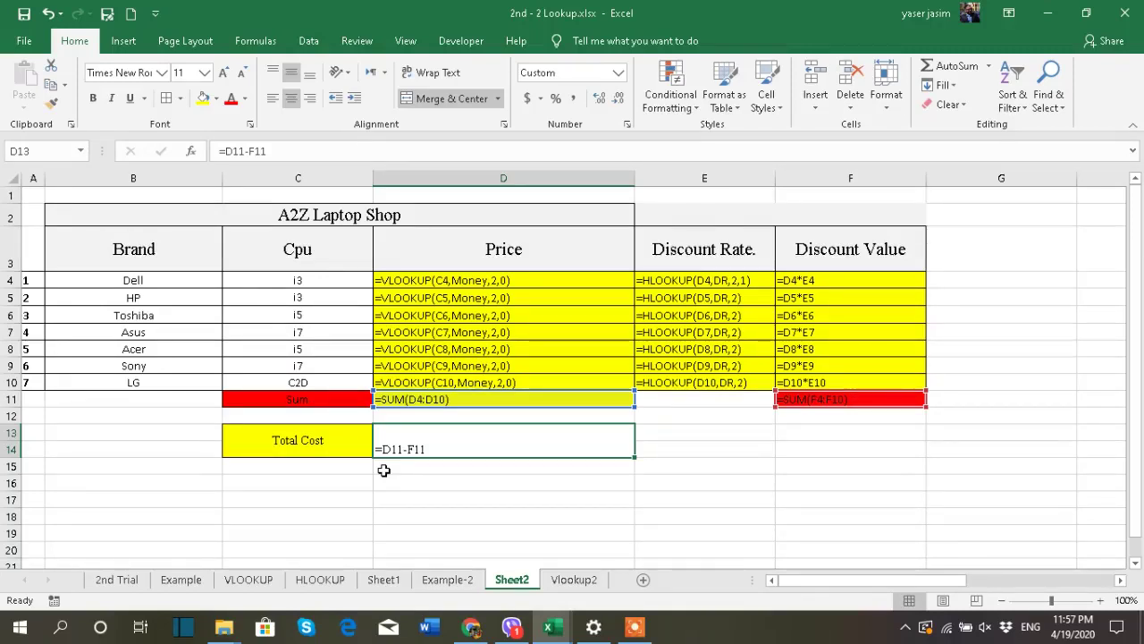
pyautogui.hotkey('ctrl', '`')
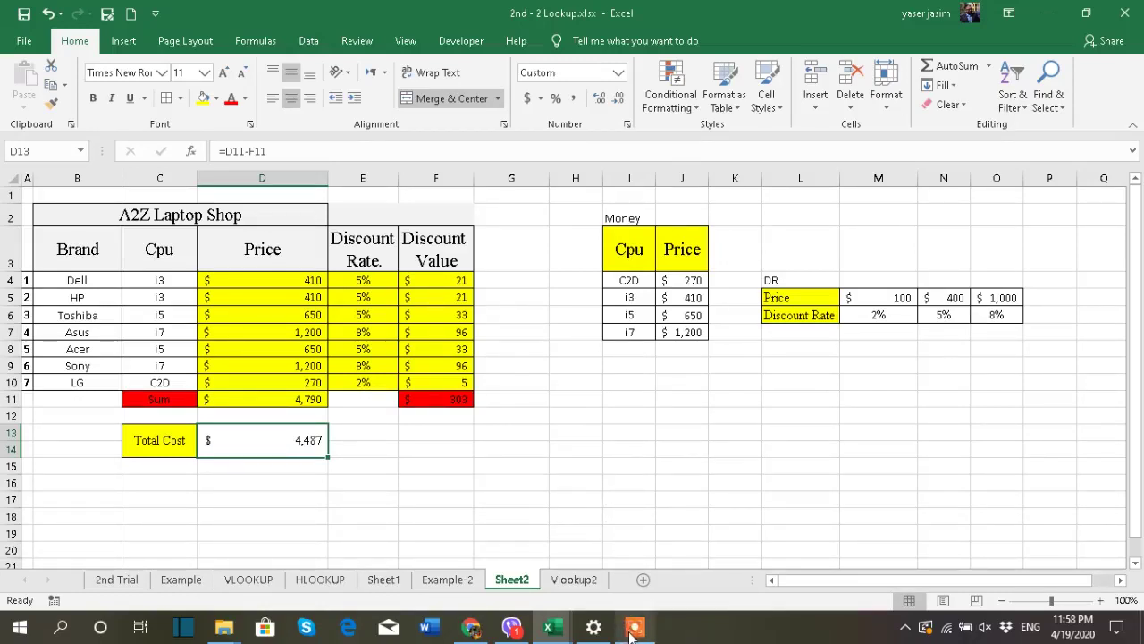
pyautogui.moveTo(634, 631)
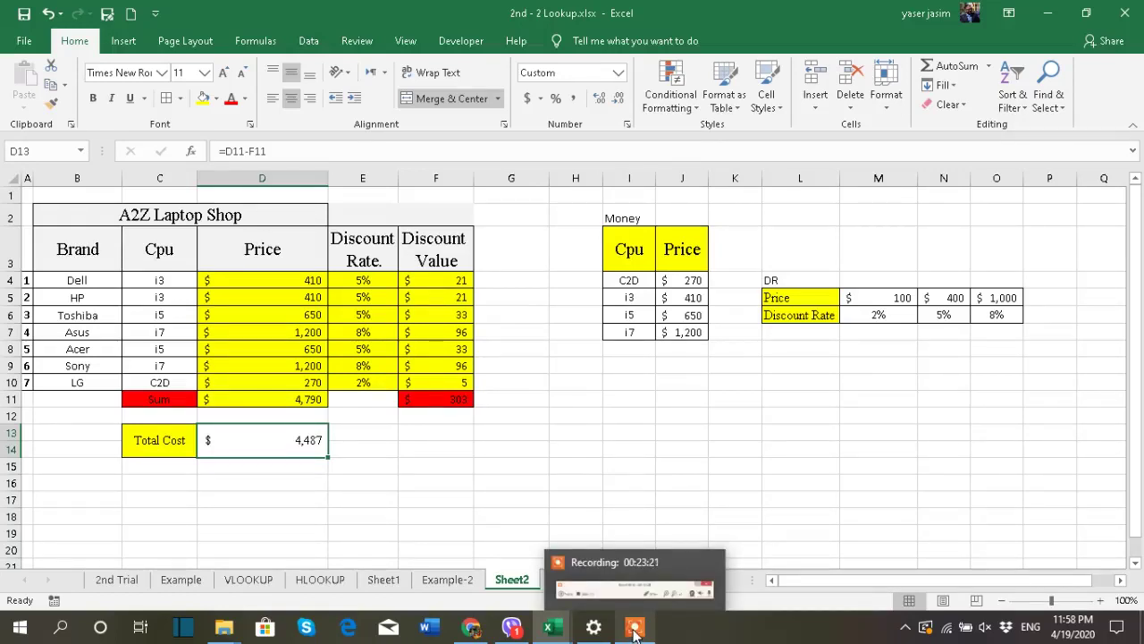
pyautogui.click(635, 629)
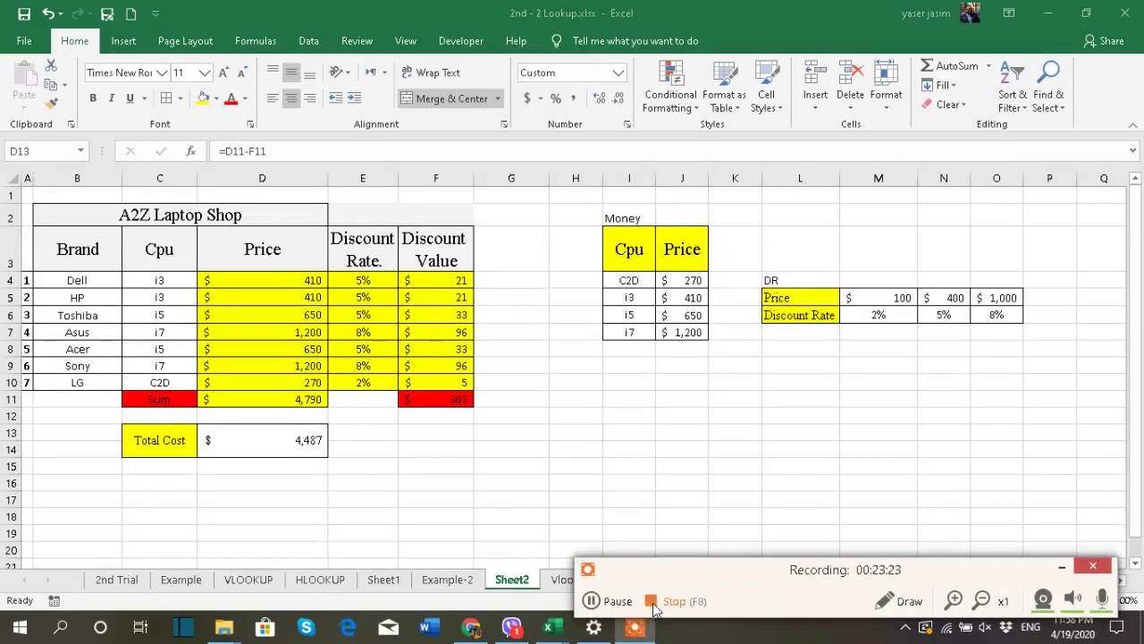